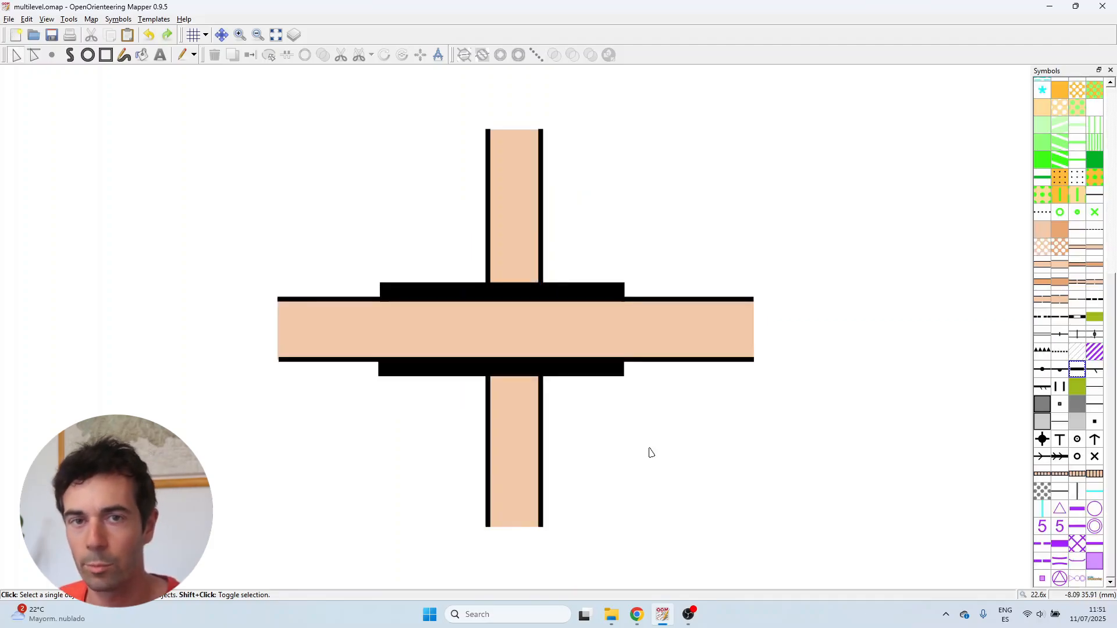
Split the upper wall band at two points on either side of the vertical road
{"action": "left_click", "coordinate": [613, 288]}
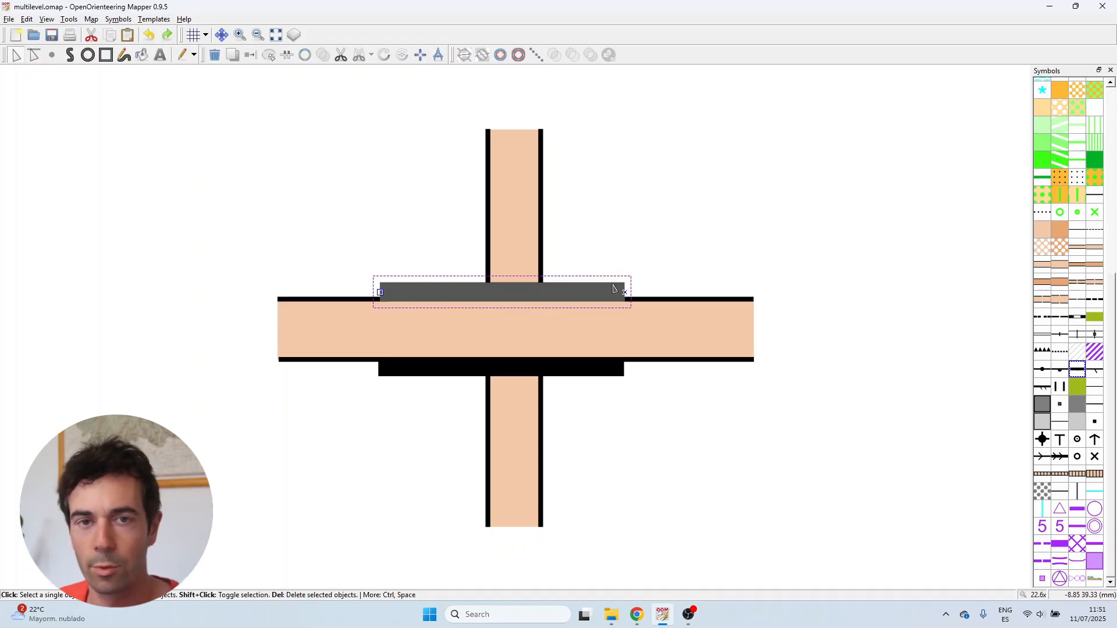
{"action": "left_click", "coordinate": [624, 243]}
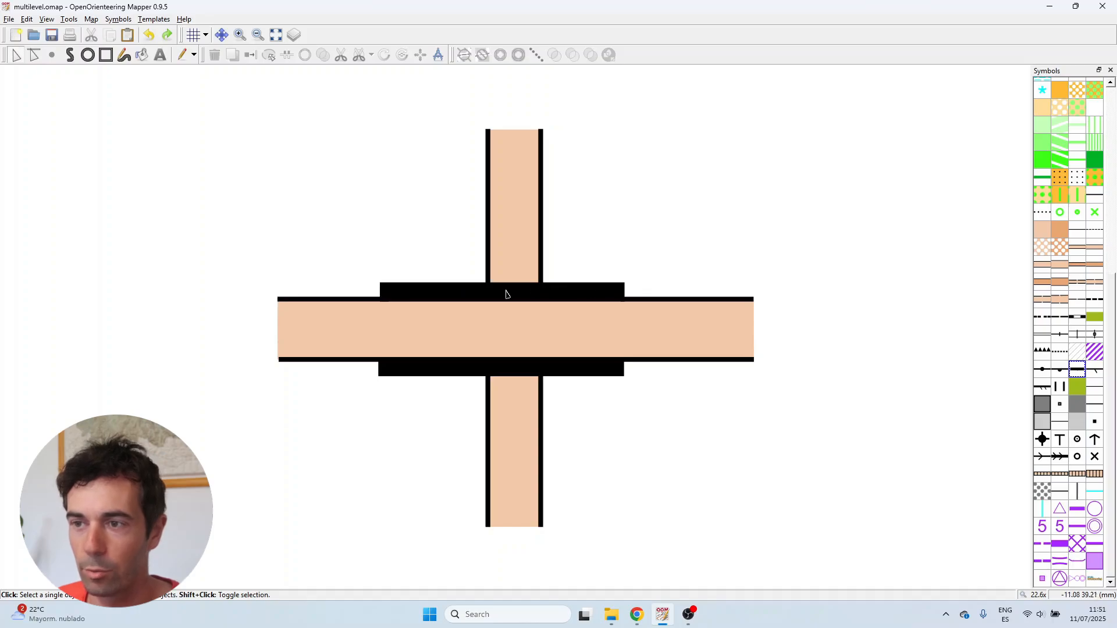
{"action": "scroll", "coordinate": [446, 295], "scroll_direction": "up", "scroll_amount": 3}
{"action": "left_click", "coordinate": [416, 293]}
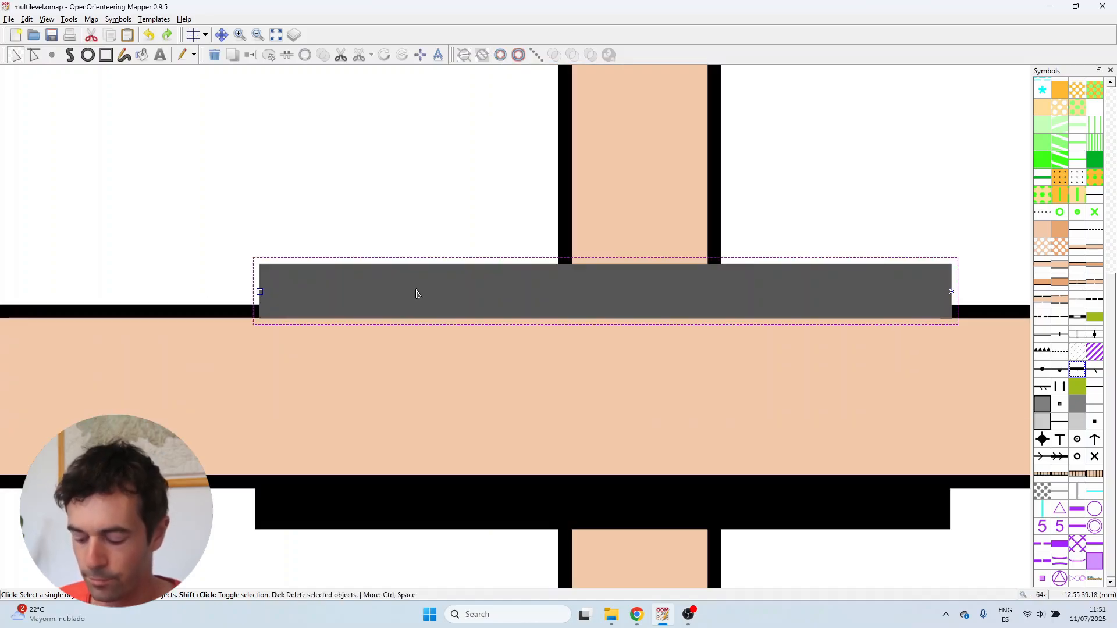
{"action": "key", "text": "k"}
{"action": "left_click", "coordinate": [411, 292]}
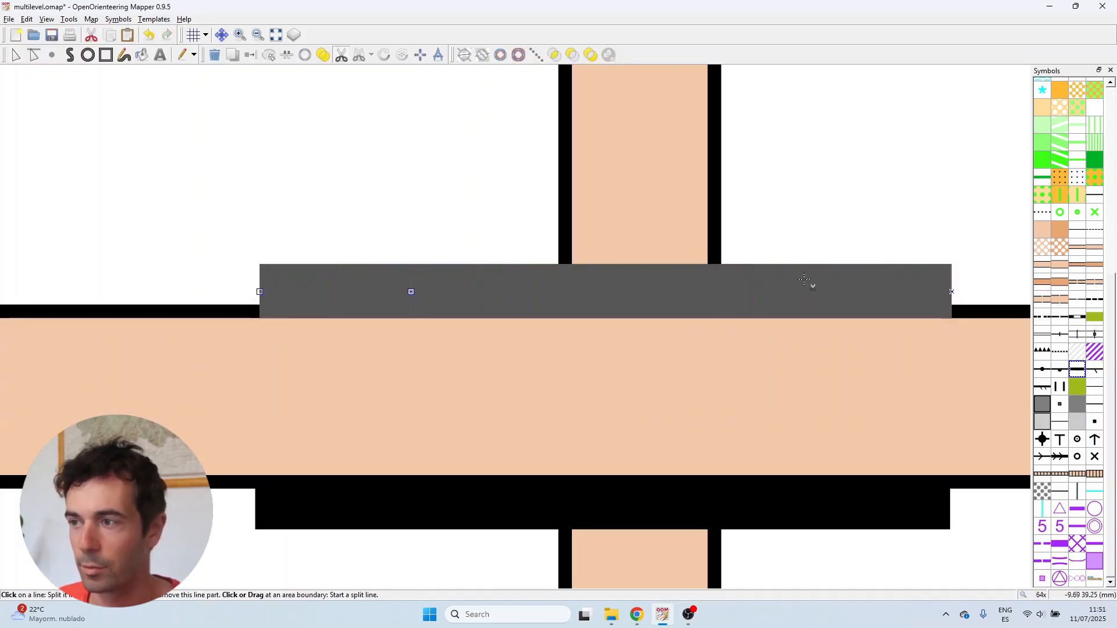
{"action": "left_click", "coordinate": [818, 292]}
{"action": "scroll", "coordinate": [557, 303], "scroll_direction": "down", "scroll_amount": 2}
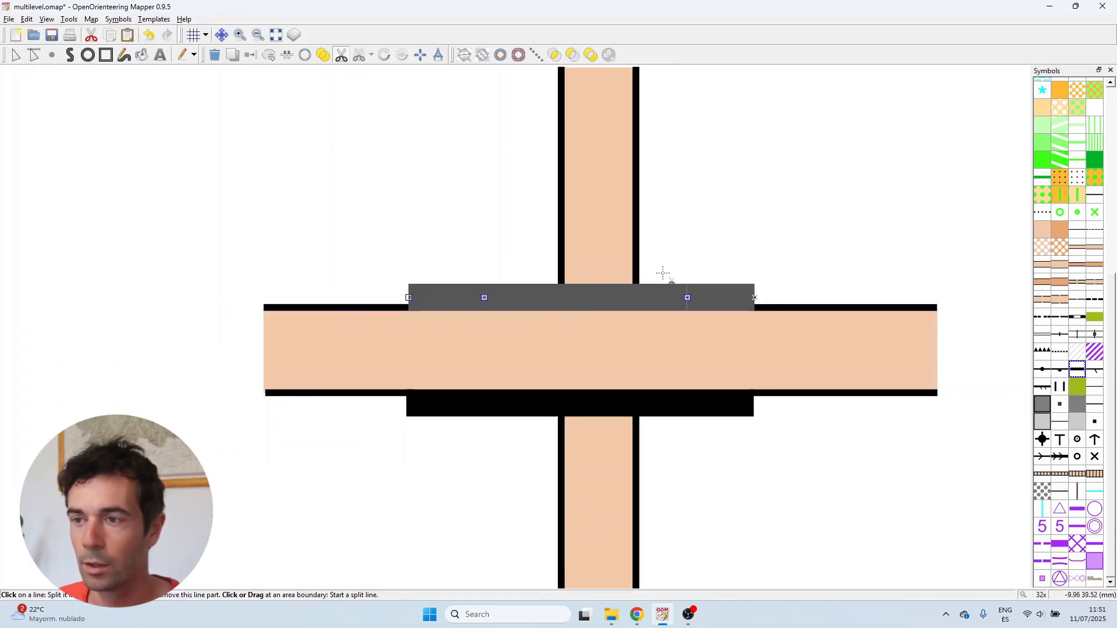
Delete the middle segment of the split upper wall band
{"action": "key", "text": "e"}
{"action": "left_click", "coordinate": [448, 295]}
{"action": "scroll", "coordinate": [376, 289], "scroll_direction": "down", "scroll_amount": 1}
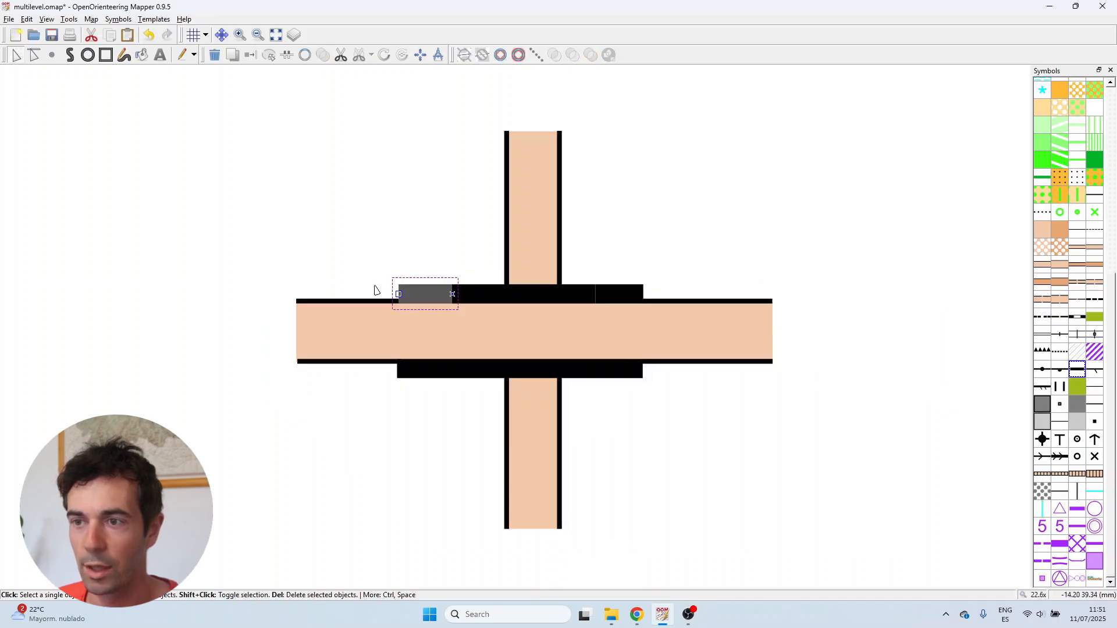
{"action": "scroll", "coordinate": [622, 272], "scroll_direction": "up", "scroll_amount": 1}
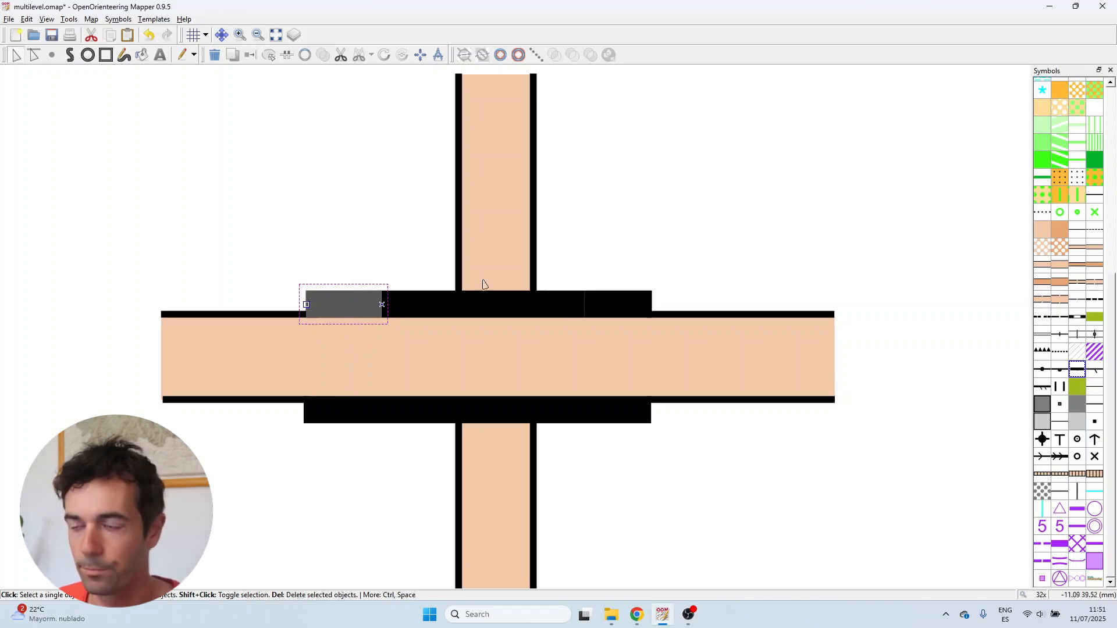
{"action": "left_click", "coordinate": [552, 302]}
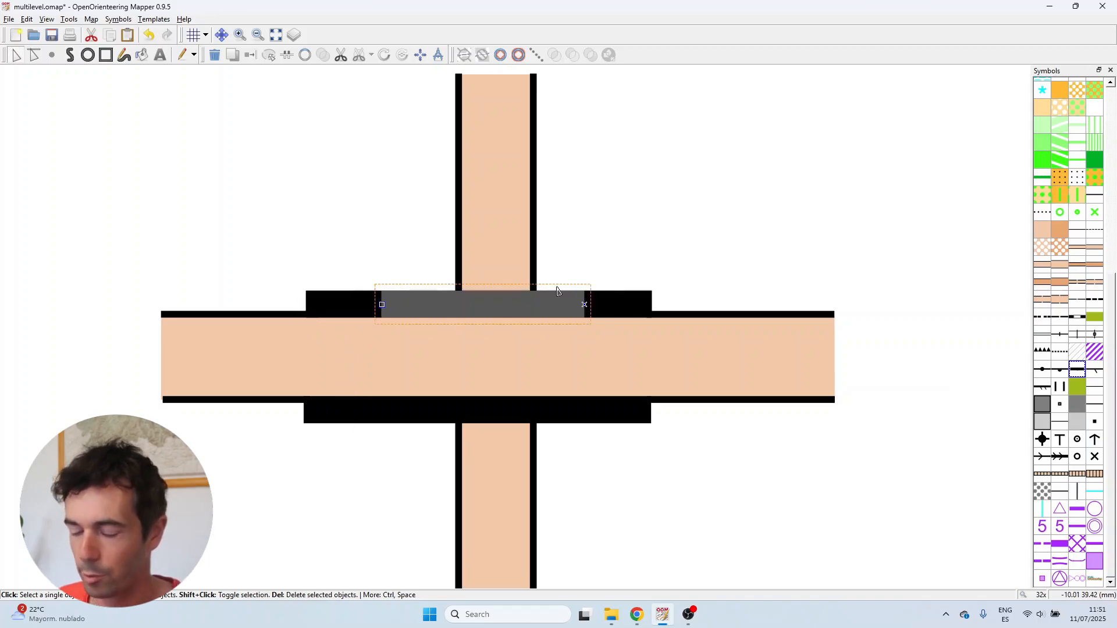
{"action": "scroll", "coordinate": [523, 269], "scroll_direction": "up", "scroll_amount": 1}
{"action": "key", "text": "Delete"}
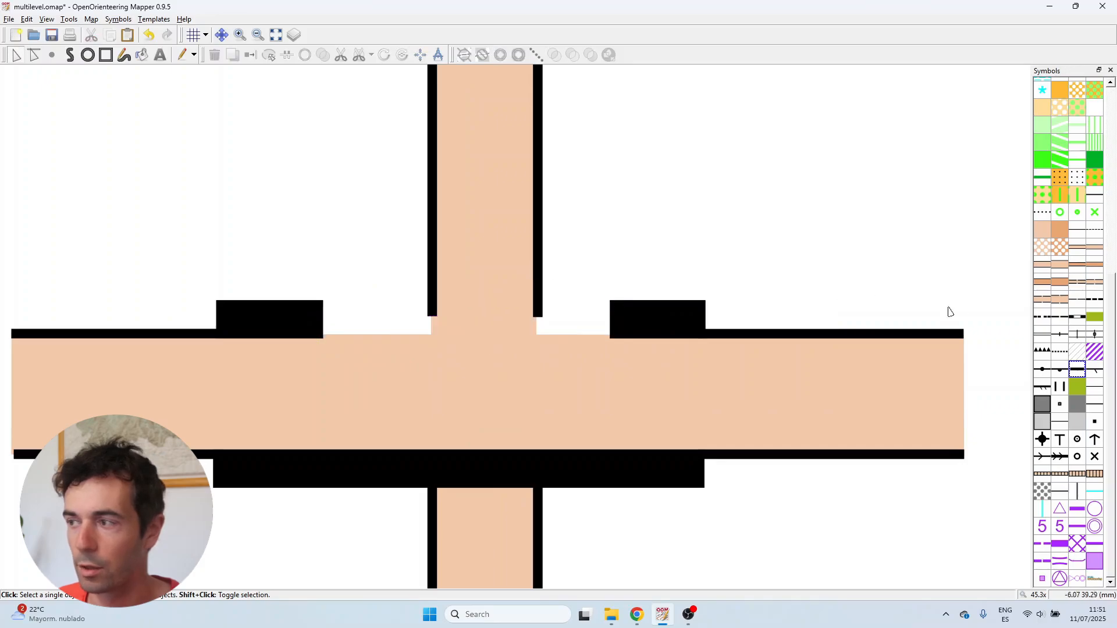
Draw a triangle-toothed line along the road's upper edge between the two remaining upper wall blocks
{"action": "left_click", "coordinate": [1042, 351]}
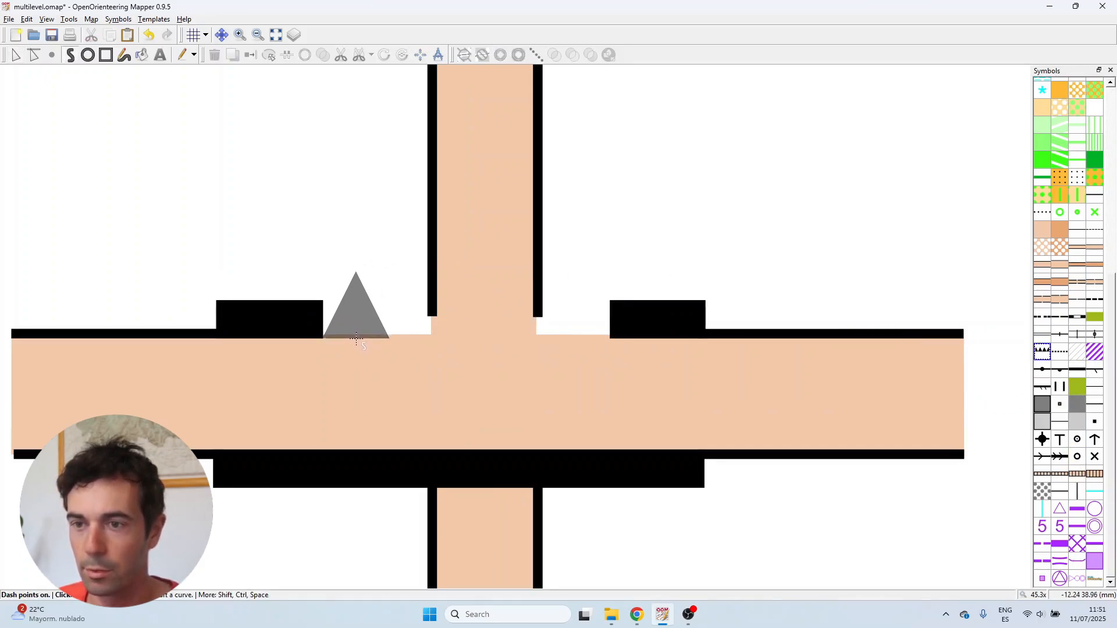
{"action": "left_click", "coordinate": [356, 337]}
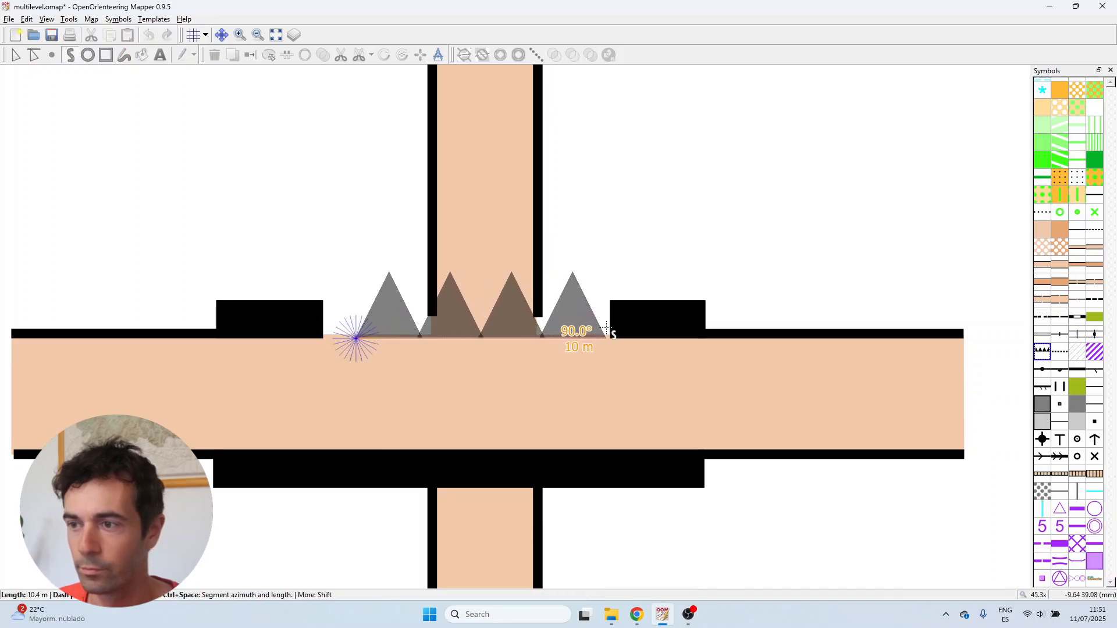
{"action": "right_click", "coordinate": [610, 330]}
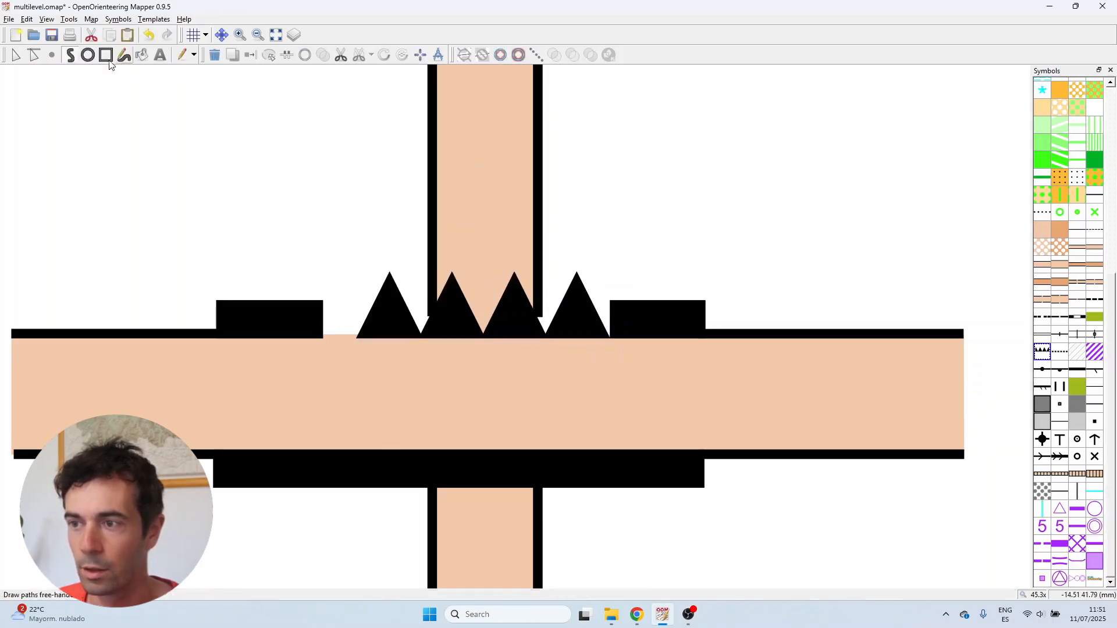
Extend the triangle line's left end to meet the left upper wall block
{"action": "left_click", "coordinate": [16, 54]}
{"action": "left_click", "coordinate": [384, 317]}
{"action": "scroll", "coordinate": [384, 317], "scroll_direction": "up", "scroll_amount": 1}
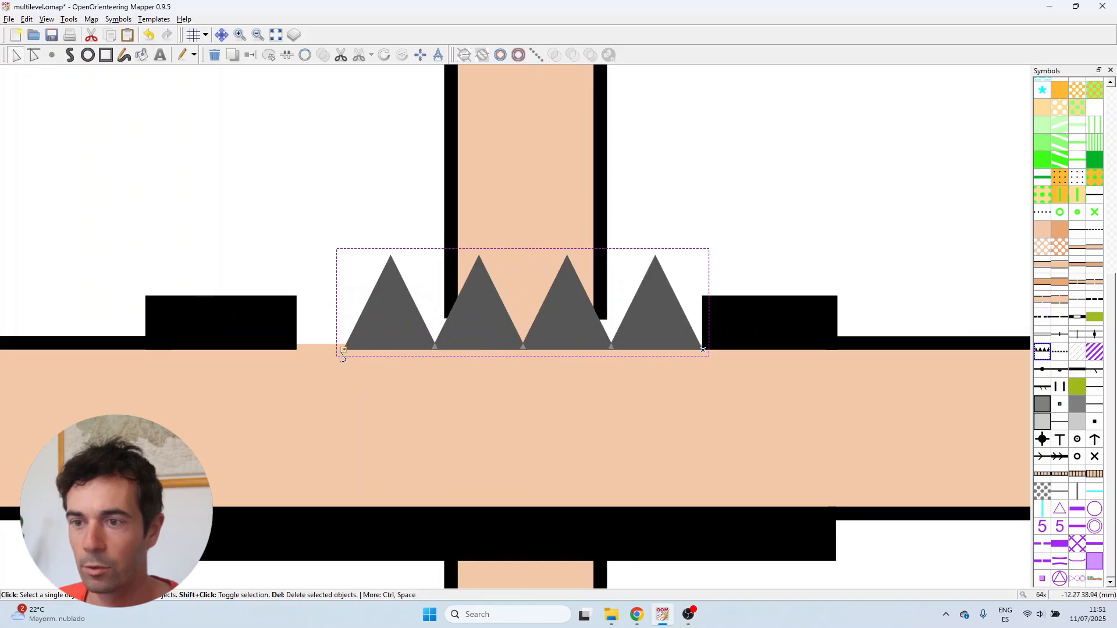
{"action": "left_click_drag", "start_coordinate": [341, 352], "coordinate": [295, 352]}
{"action": "key", "text": "Escape"}
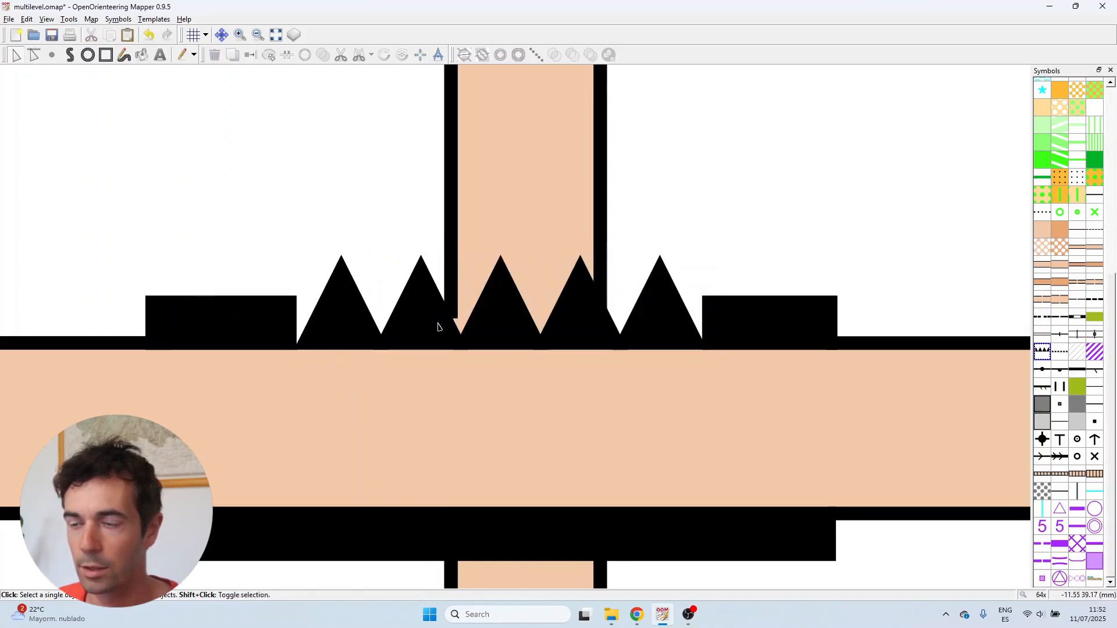
Split the lower wall band at two points on either side of the vertical road
{"action": "scroll", "coordinate": [438, 326], "scroll_direction": "down", "scroll_amount": 4}
{"action": "scroll", "coordinate": [492, 314], "scroll_direction": "up", "scroll_amount": 2}
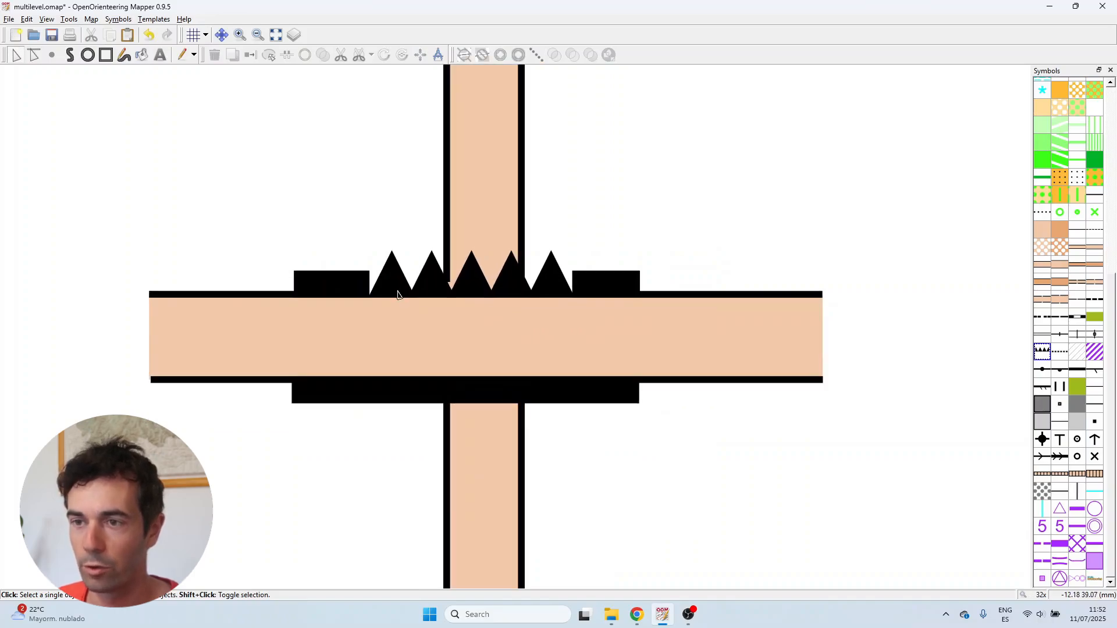
{"action": "scroll", "coordinate": [382, 294], "scroll_direction": "up", "scroll_amount": 1}
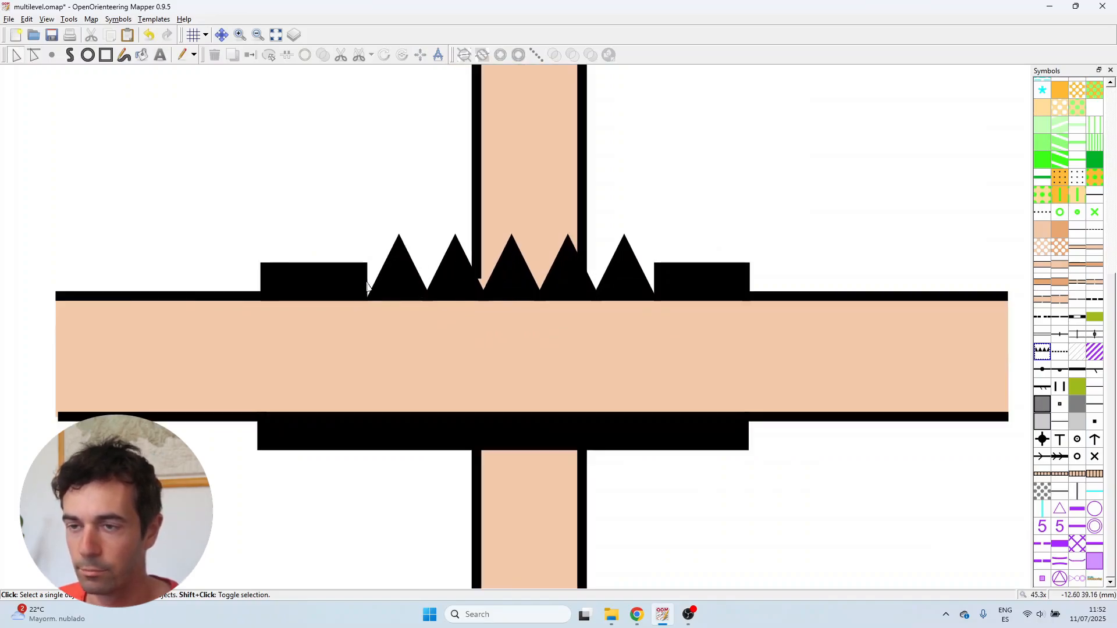
{"action": "left_click", "coordinate": [367, 286]}
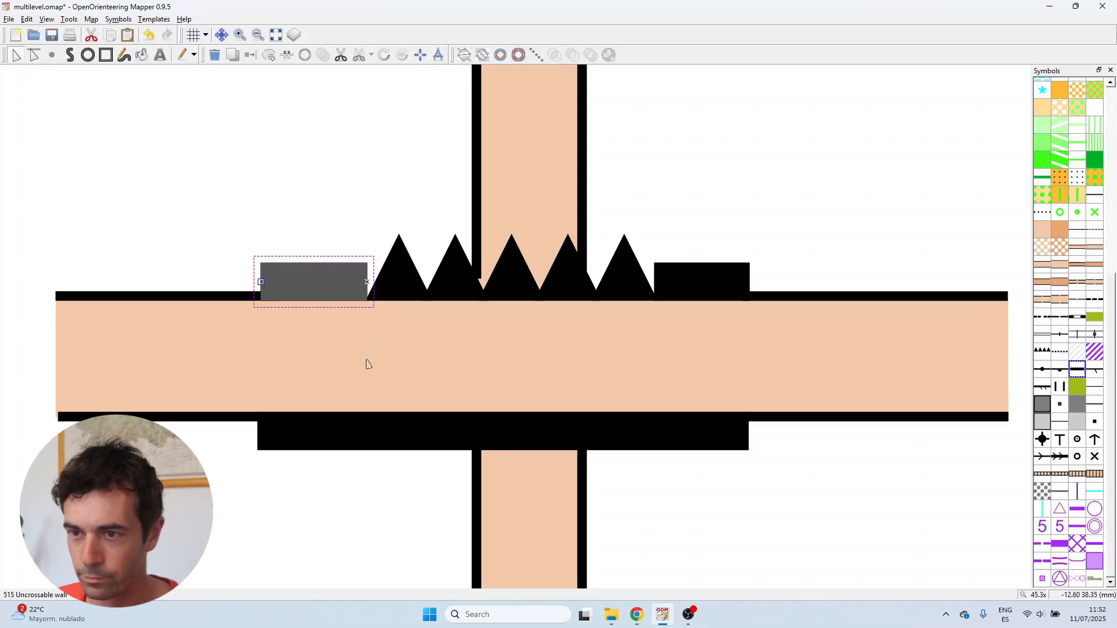
{"action": "left_click", "coordinate": [366, 436]}
{"action": "key", "text": "k"}
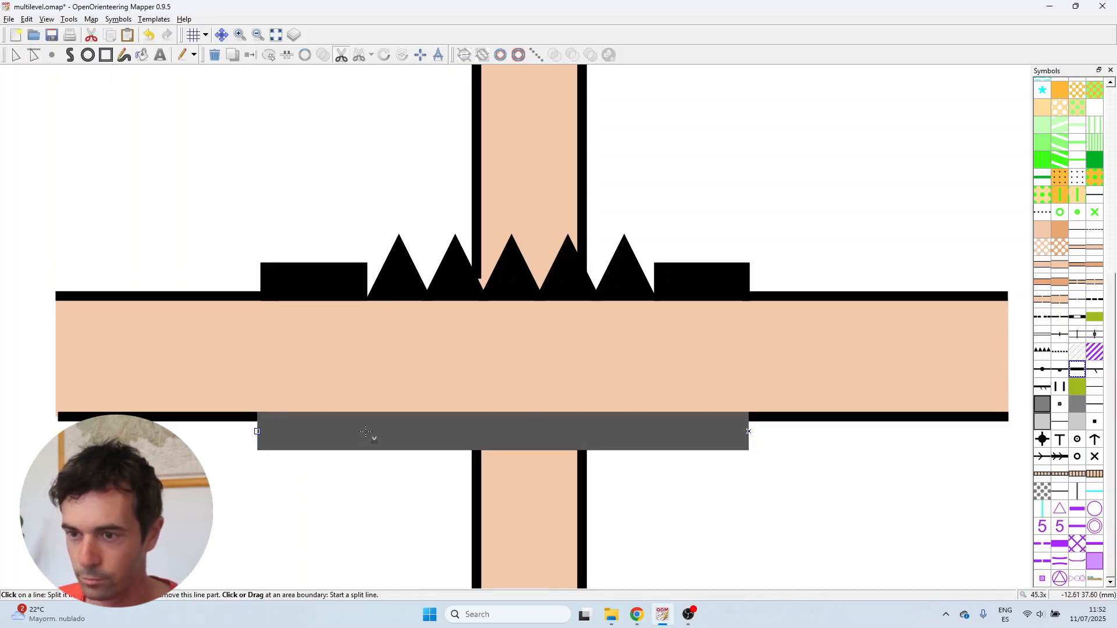
{"action": "left_click", "coordinate": [365, 433]}
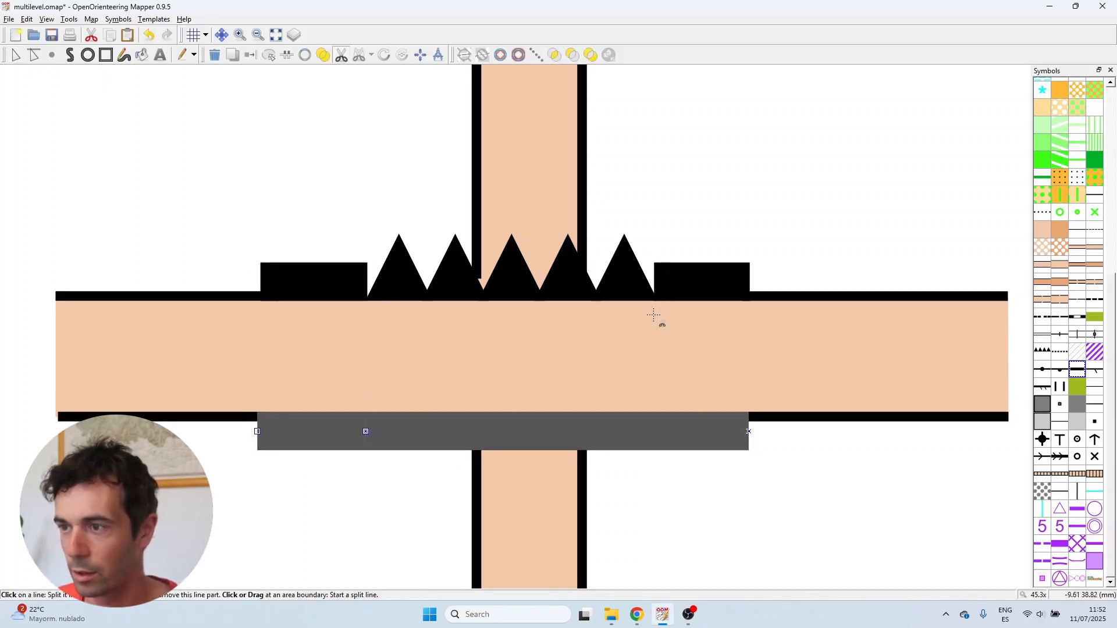
{"action": "left_click", "coordinate": [661, 431]}
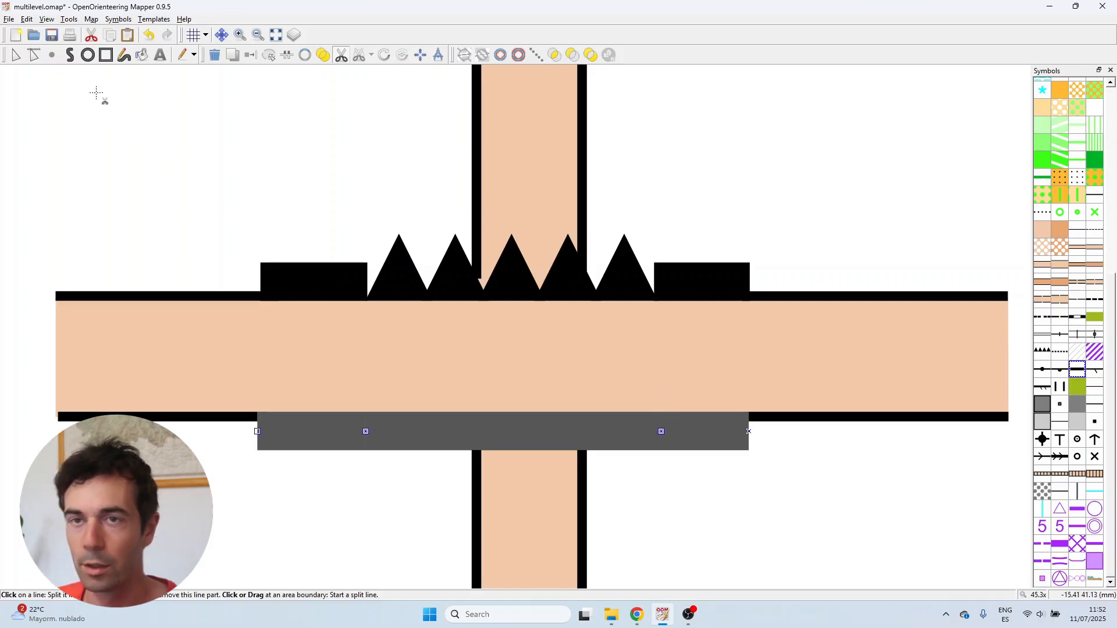
Delete the middle segment of the split lower wall band
{"action": "key", "text": "e"}
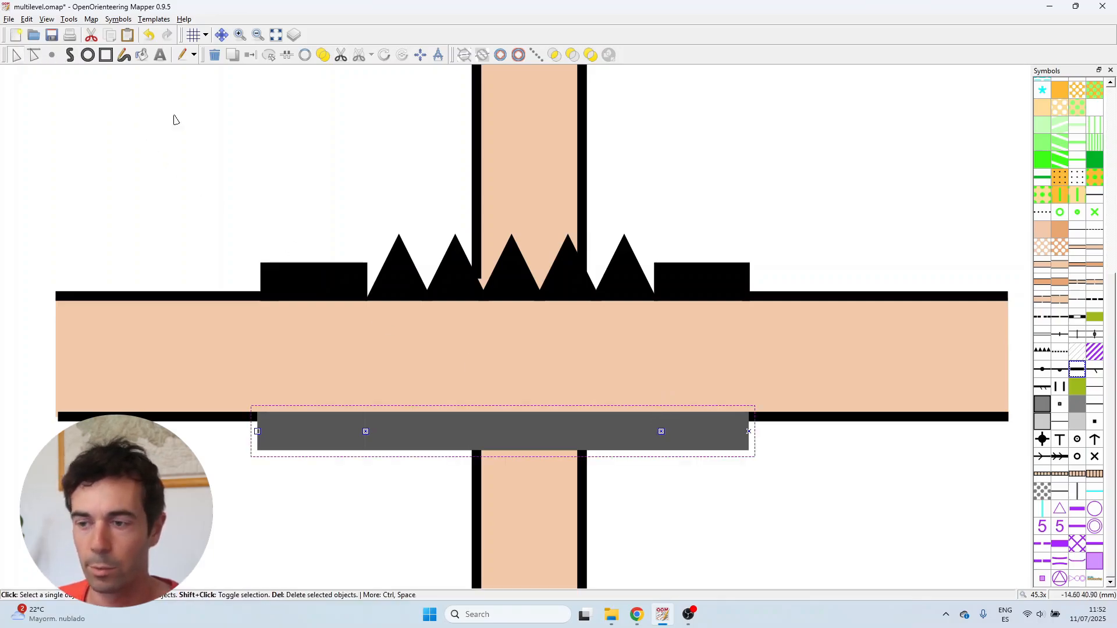
{"action": "left_click", "coordinate": [536, 413]}
{"action": "key", "text": "Delete"}
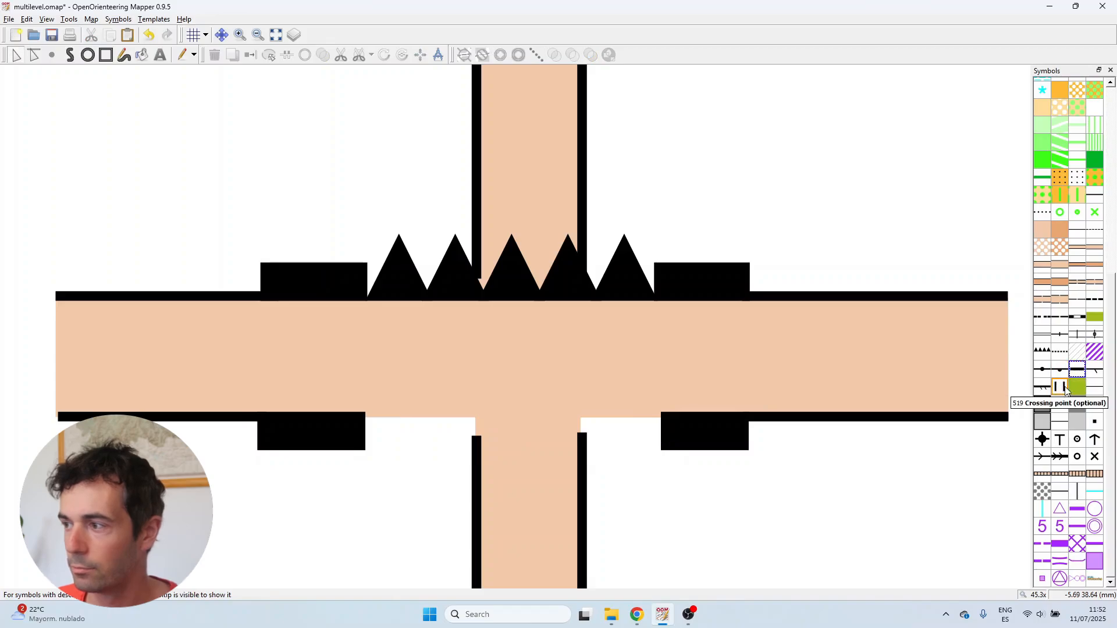
Draw a triangle-toothed line from right to left along the road's lower edge between the lower wall blocks
{"action": "left_click", "coordinate": [1042, 351]}
{"action": "key", "text": "p"}
{"action": "scroll", "coordinate": [394, 432], "scroll_direction": "up", "scroll_amount": 1}
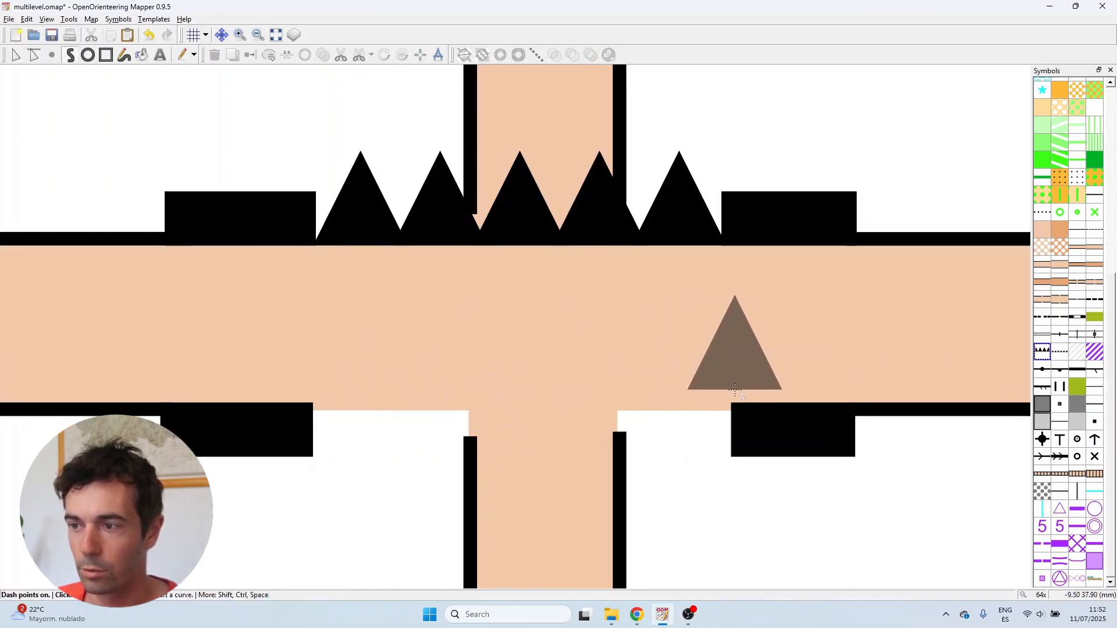
{"action": "left_click", "coordinate": [731, 415]}
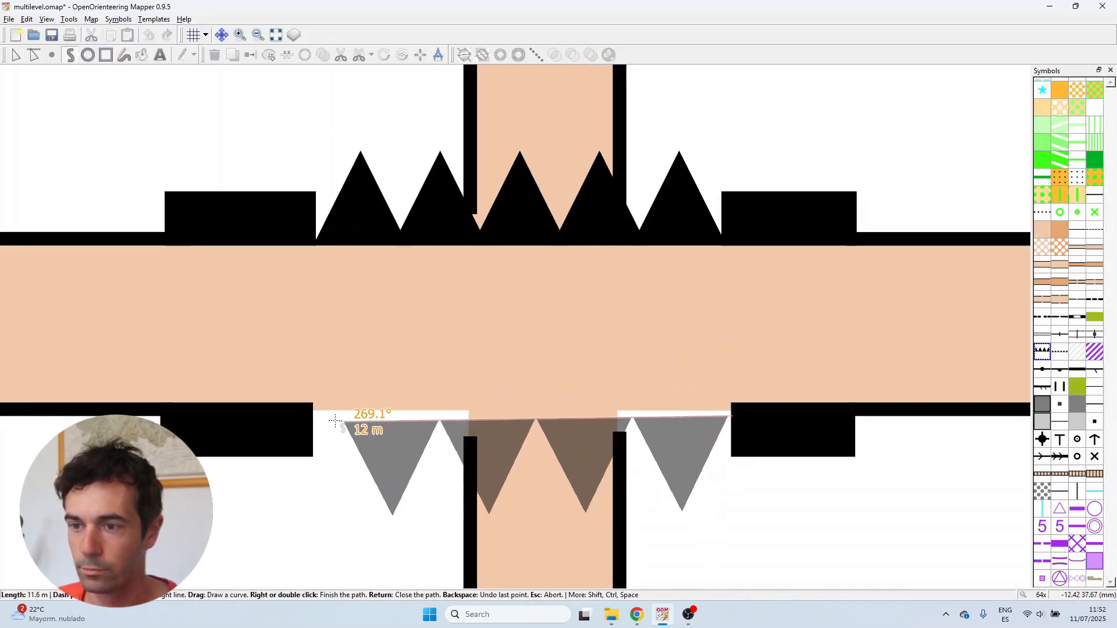
{"action": "left_click", "coordinate": [314, 417], "text": "ctrl"}
{"action": "right_click", "coordinate": [314, 417]}
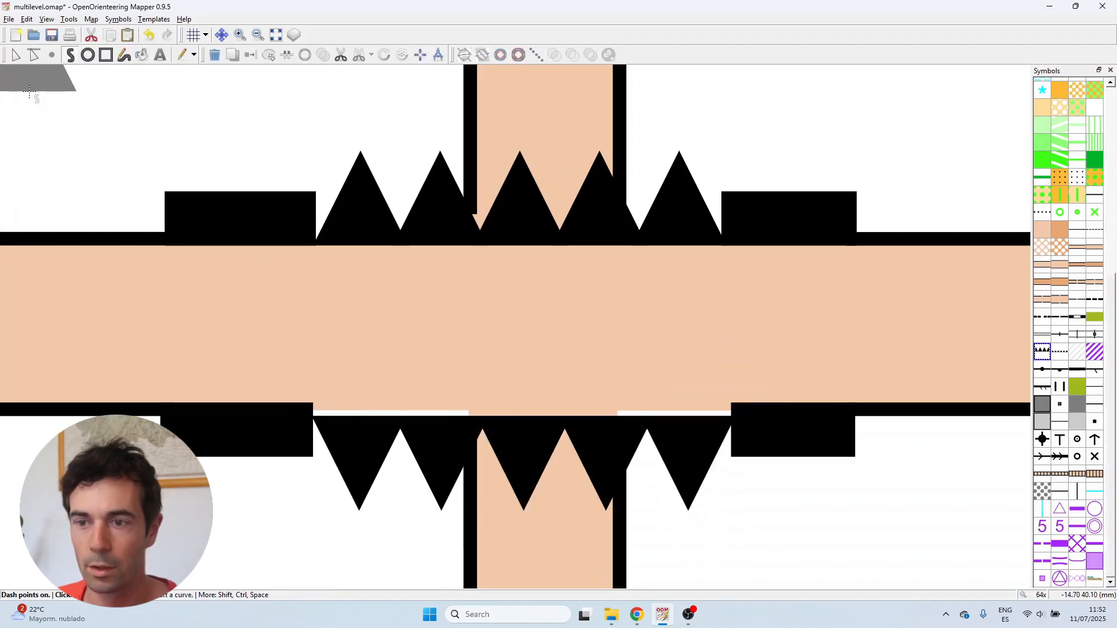
Move the lower triangle line up so it sits on the road's lower edge
{"action": "left_click", "coordinate": [16, 55]}
{"action": "scroll", "coordinate": [384, 414], "scroll_direction": "up", "scroll_amount": 2}
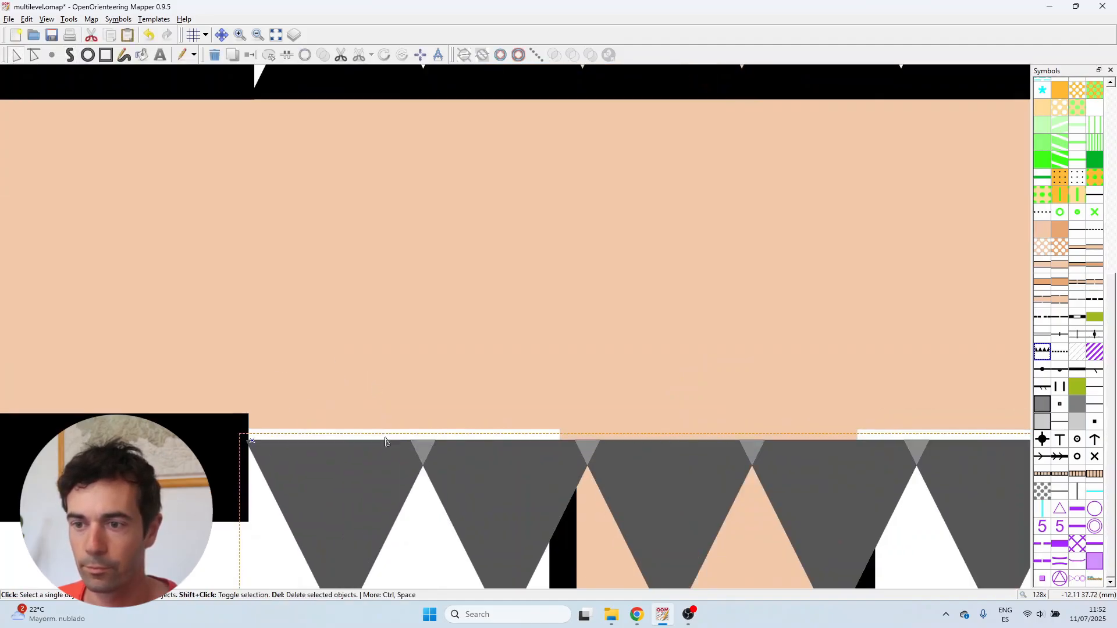
{"action": "left_click_drag", "start_coordinate": [384, 434], "coordinate": [386, 411]}
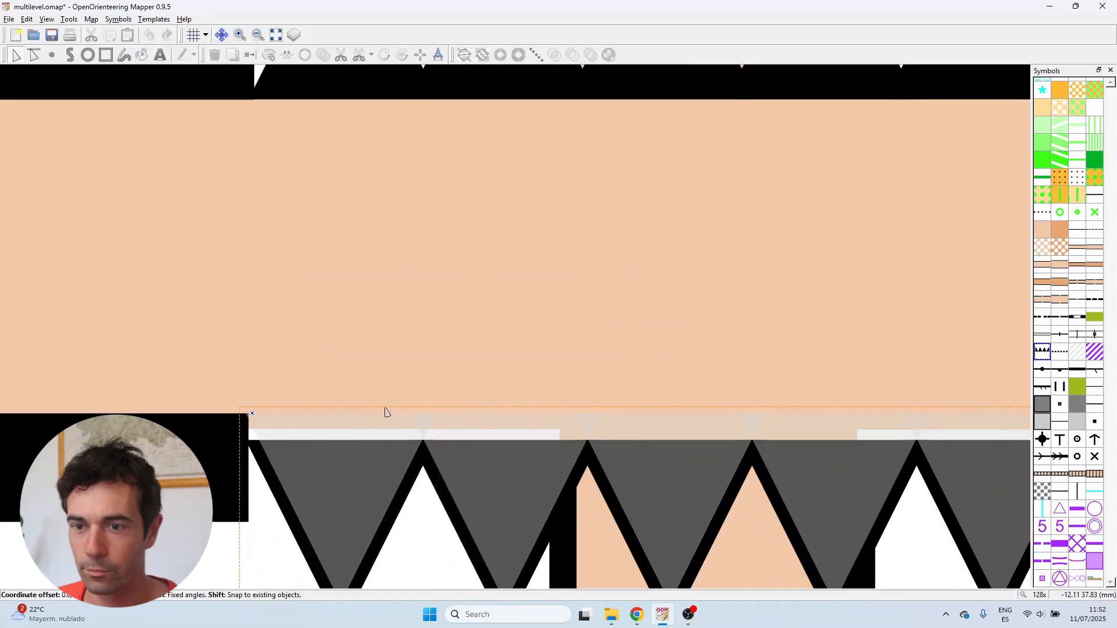
{"action": "scroll", "coordinate": [386, 412], "scroll_direction": "up", "scroll_amount": 4}
{"action": "left_click_drag", "start_coordinate": [214, 399], "coordinate": [214, 401]}
{"action": "scroll", "coordinate": [284, 235], "scroll_direction": "down", "scroll_amount": 6}
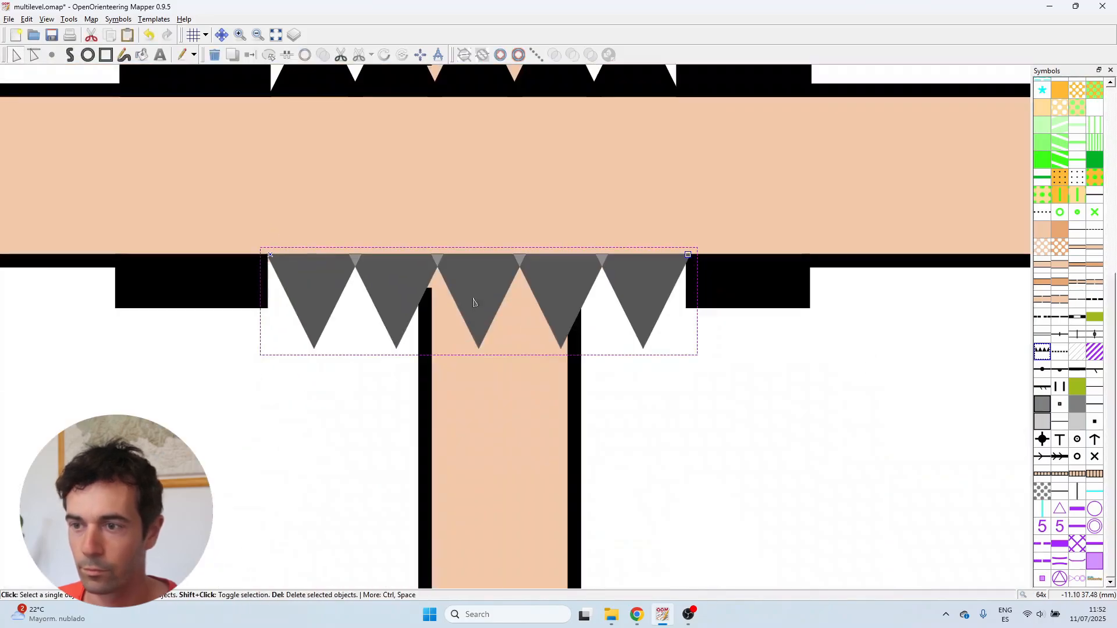
{"action": "left_click", "coordinate": [654, 377]}
{"action": "scroll", "coordinate": [655, 447], "scroll_direction": "down", "scroll_amount": 3}
{"action": "scroll", "coordinate": [689, 305], "scroll_direction": "up", "scroll_amount": 1}
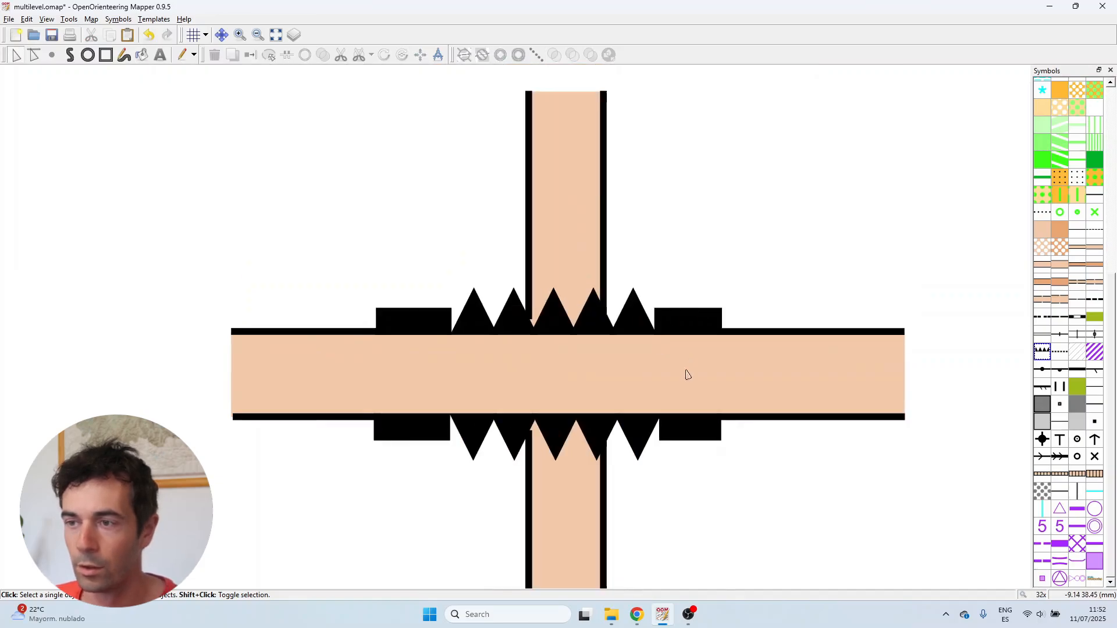
{"action": "scroll", "coordinate": [688, 378], "scroll_direction": "down", "scroll_amount": 1}
{"action": "scroll", "coordinate": [739, 445], "scroll_direction": "up", "scroll_amount": 1}
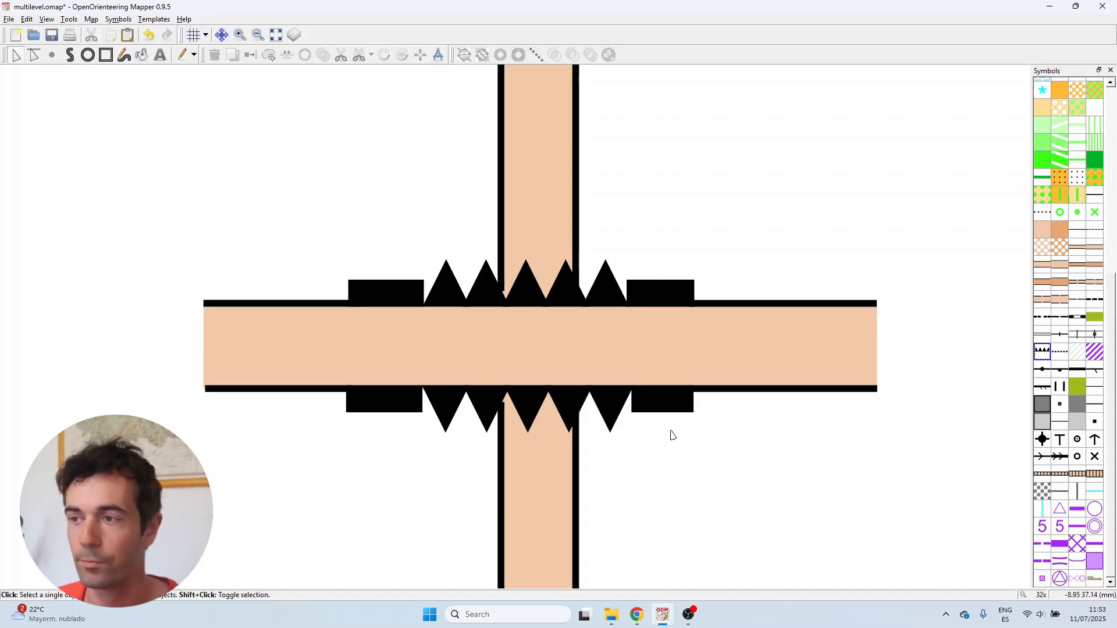
{"action": "left_click", "coordinate": [664, 239]}
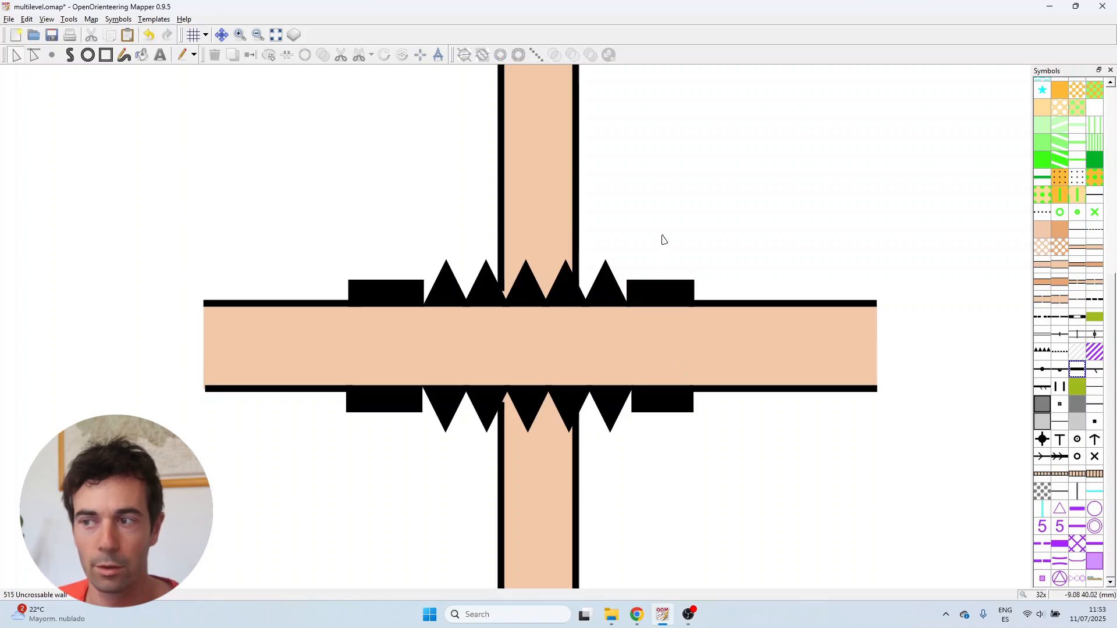
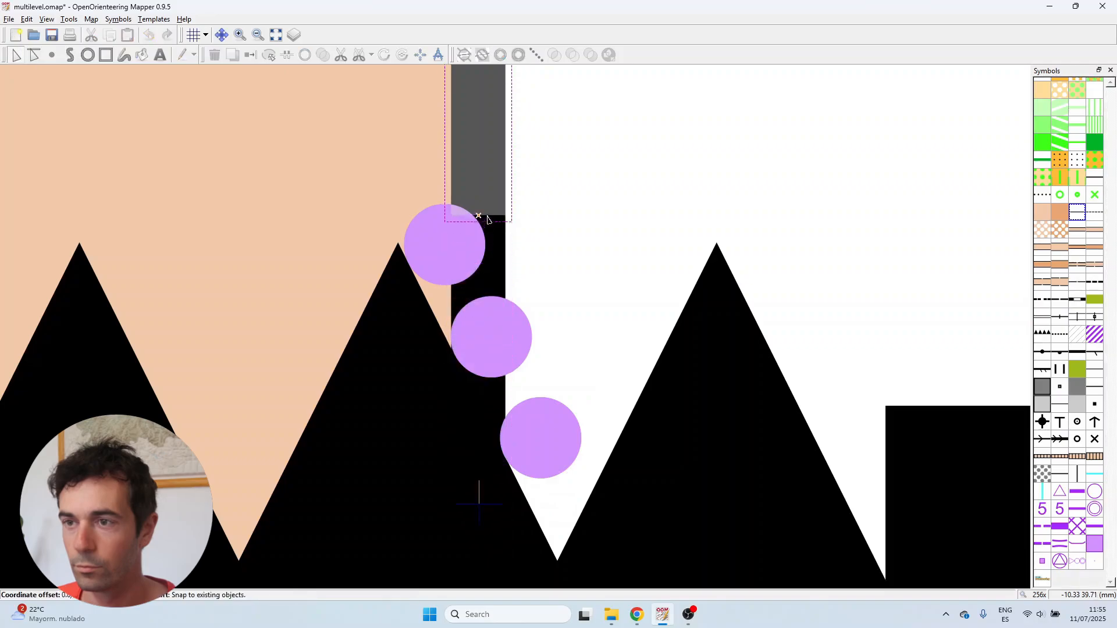
Delete the purple gap marker points left beside the upper-right wall end
{"action": "scroll", "coordinate": [531, 307], "scroll_direction": "down", "scroll_amount": 3}
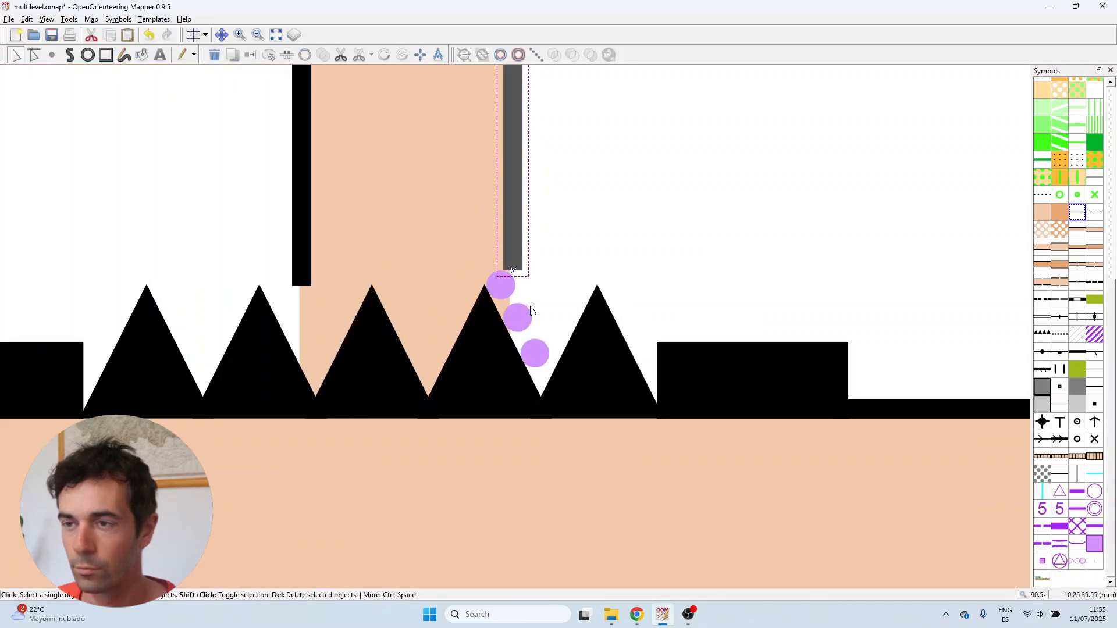
{"action": "left_click", "coordinate": [500, 285]}
{"action": "key", "text": "Delete"}
{"action": "left_click", "coordinate": [535, 353]}
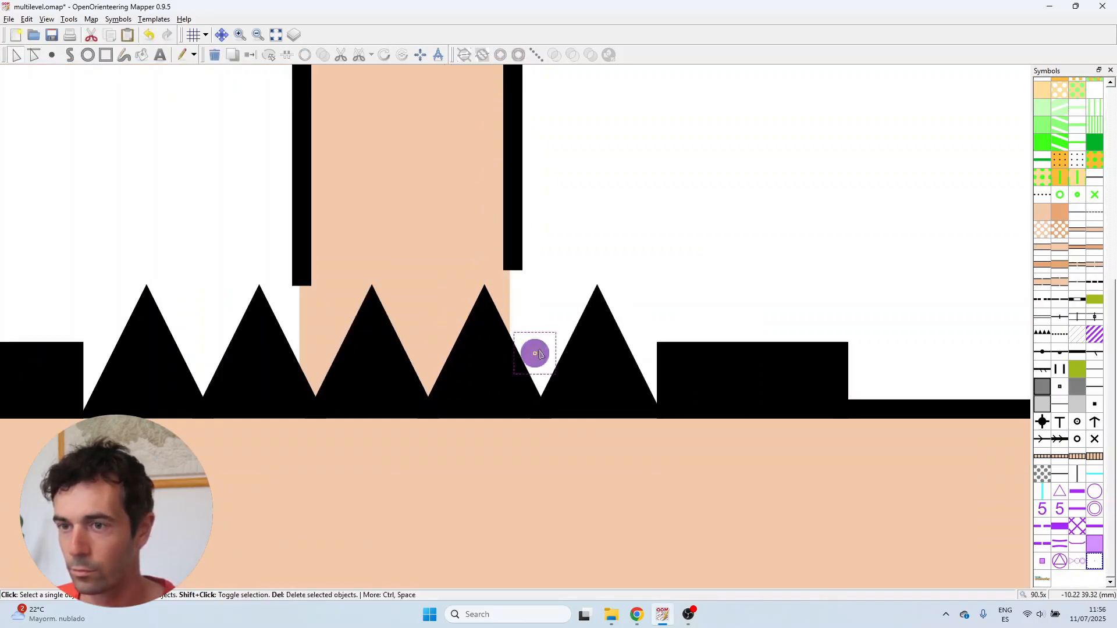
{"action": "key", "text": "Delete"}
{"action": "scroll", "coordinate": [613, 268], "scroll_direction": "down", "scroll_amount": 4}
{"action": "scroll", "coordinate": [603, 381], "scroll_direction": "up", "scroll_amount": 5}
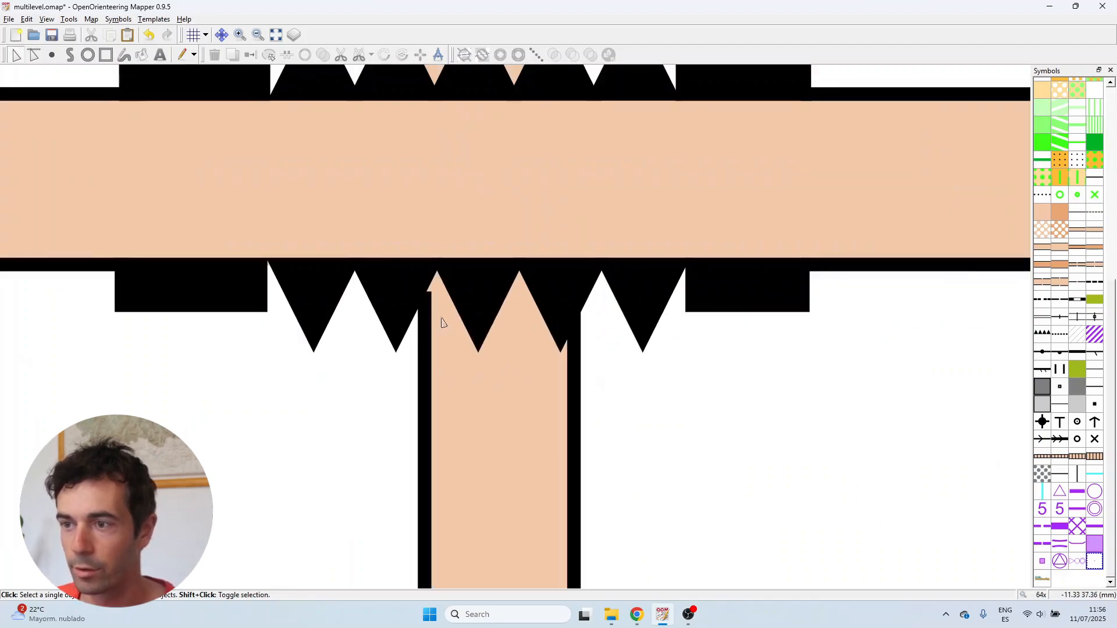
Place two gap marker points below the upper-left triangle line beside the left vertical road edge
{"action": "key", "text": "s"}
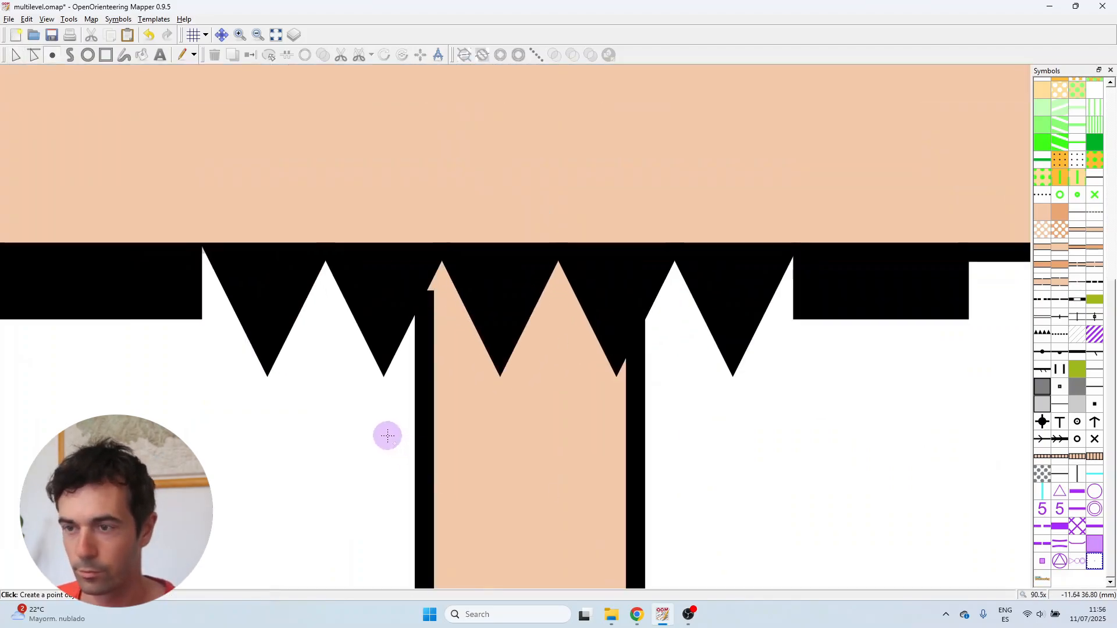
{"action": "scroll", "coordinate": [386, 372], "scroll_direction": "up", "scroll_amount": 1}
{"action": "left_click", "coordinate": [399, 385]}
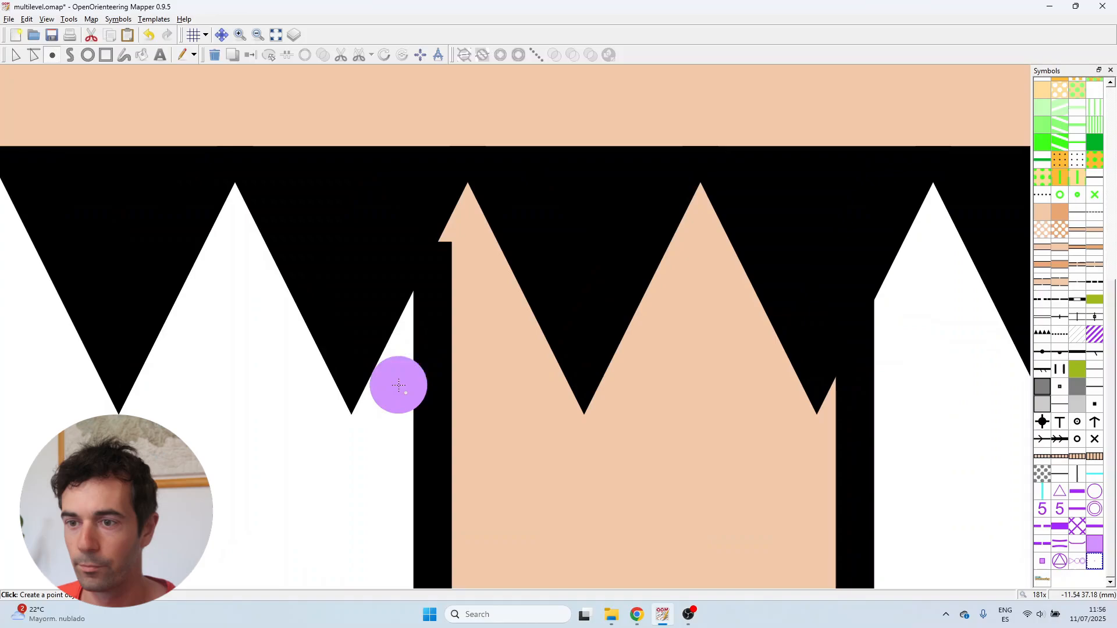
{"action": "left_click", "coordinate": [430, 321]}
Shorten the left vertical road edge line by moving its top end down to the lower marker
{"action": "left_click", "coordinate": [16, 55]}
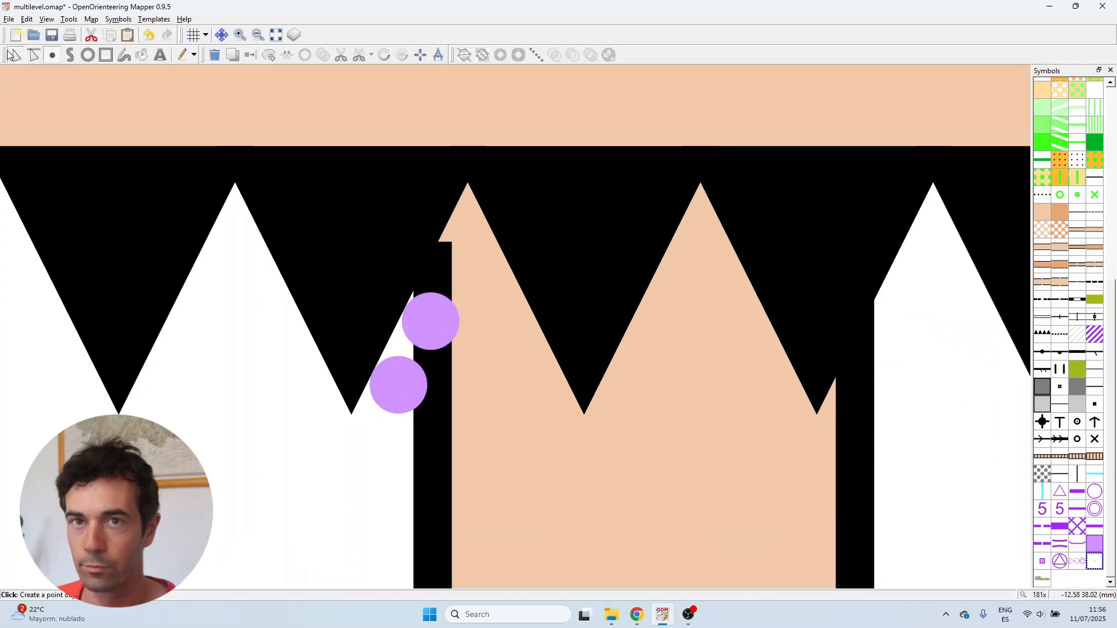
{"action": "left_click", "coordinate": [430, 358]}
{"action": "left_click_drag", "start_coordinate": [428, 251], "coordinate": [428, 418]}
Delete the two gap marker points beside the left road edge
{"action": "left_click", "coordinate": [406, 390]}
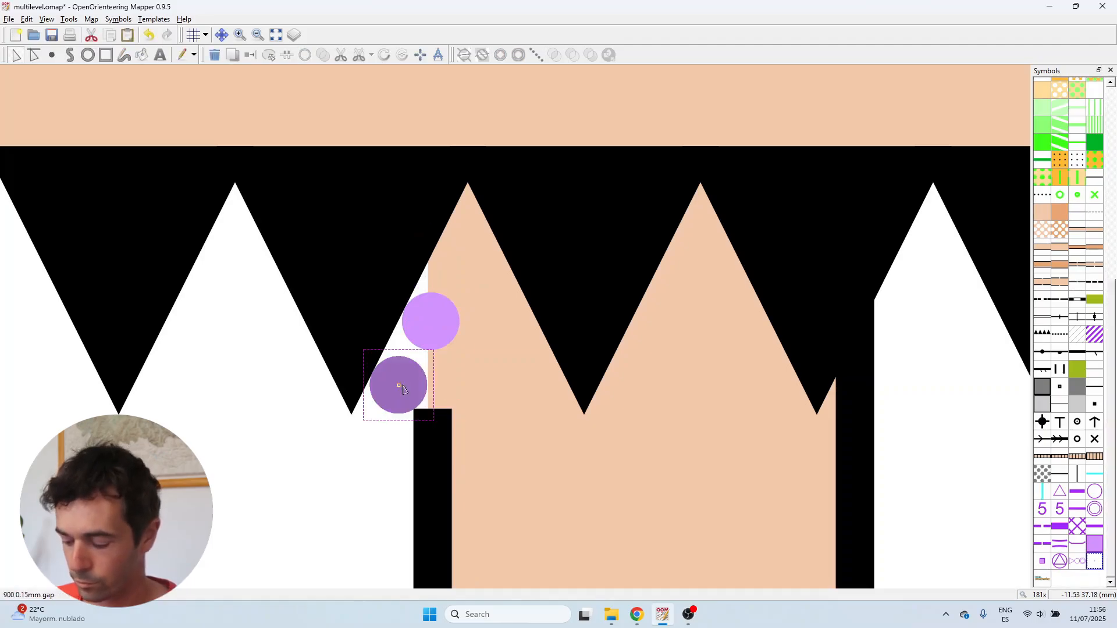
{"action": "key", "text": "Delete"}
{"action": "left_click", "coordinate": [433, 327]}
{"action": "key", "text": "Delete"}
{"action": "scroll", "coordinate": [422, 349], "scroll_direction": "down", "scroll_amount": 3}
{"action": "scroll", "coordinate": [617, 361], "scroll_direction": "up", "scroll_amount": 3}
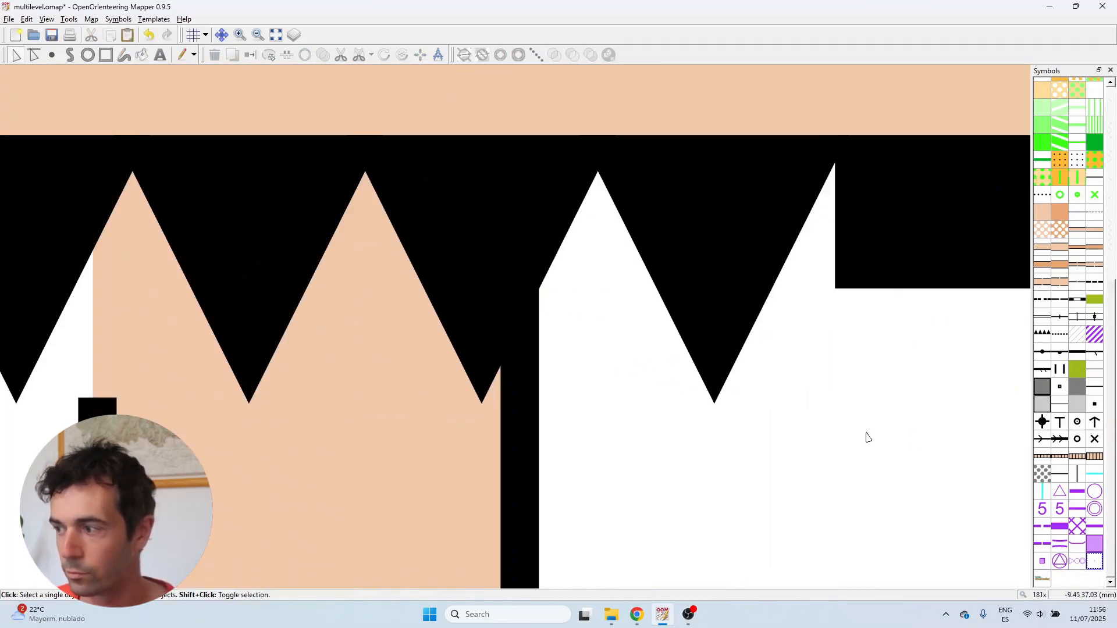
Place a gap marker below the triangle line and shorten the right vertical road edge's top end down to it
{"action": "key", "text": "s"}
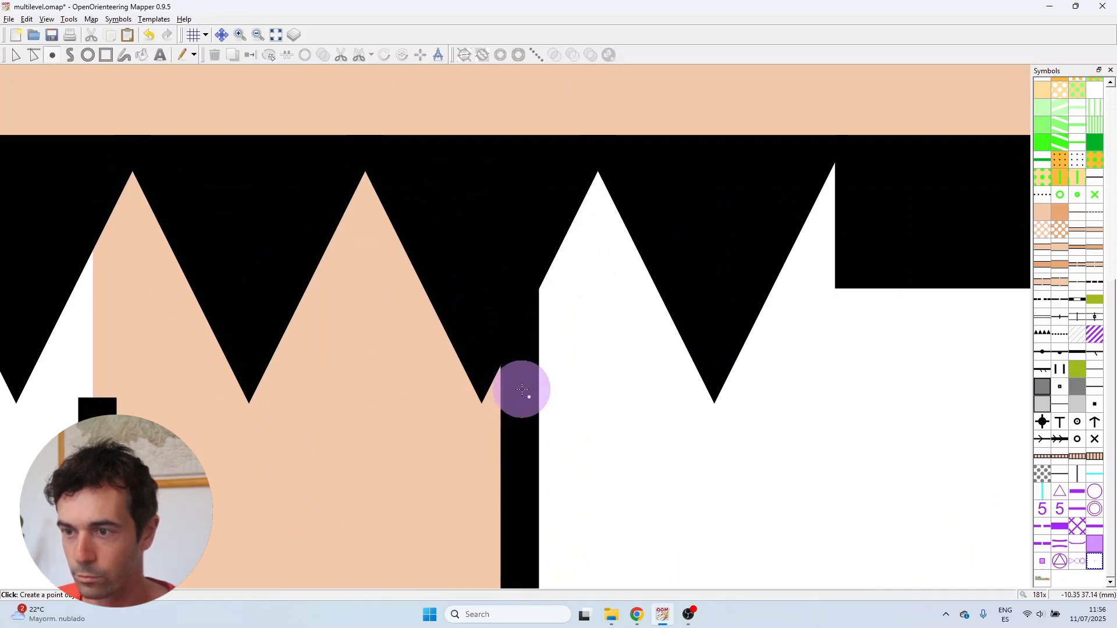
{"action": "left_click", "coordinate": [522, 390]}
{"action": "left_click", "coordinate": [16, 55]}
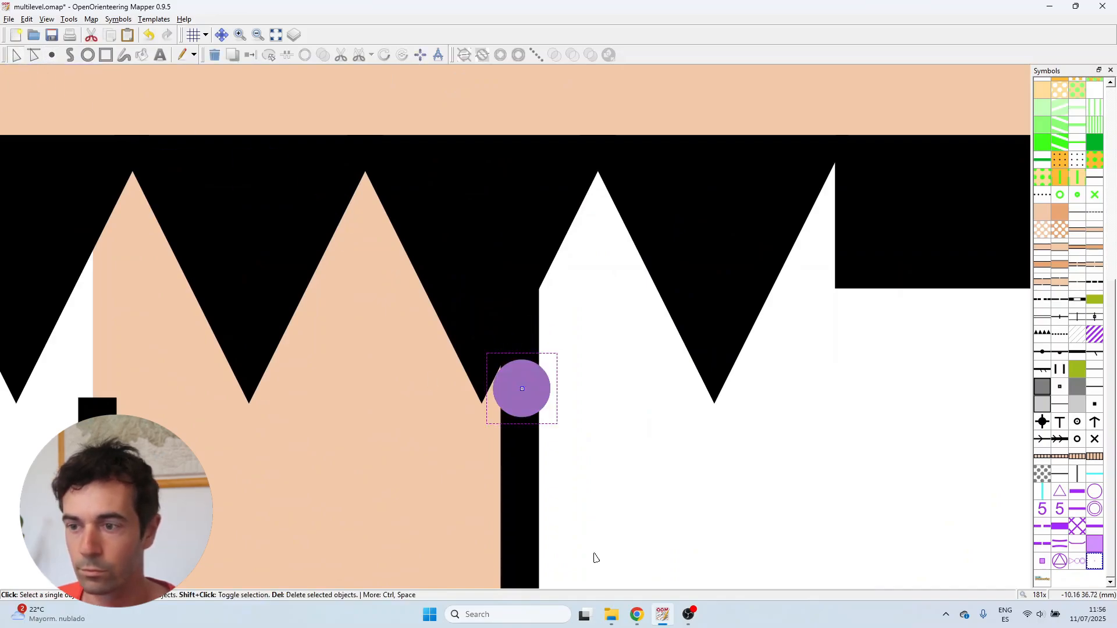
{"action": "left_click", "coordinate": [522, 469]}
{"action": "left_click_drag", "start_coordinate": [518, 221], "coordinate": [520, 419]}
Delete the gap marker beside the right road edge
{"action": "left_click", "coordinate": [522, 397]}
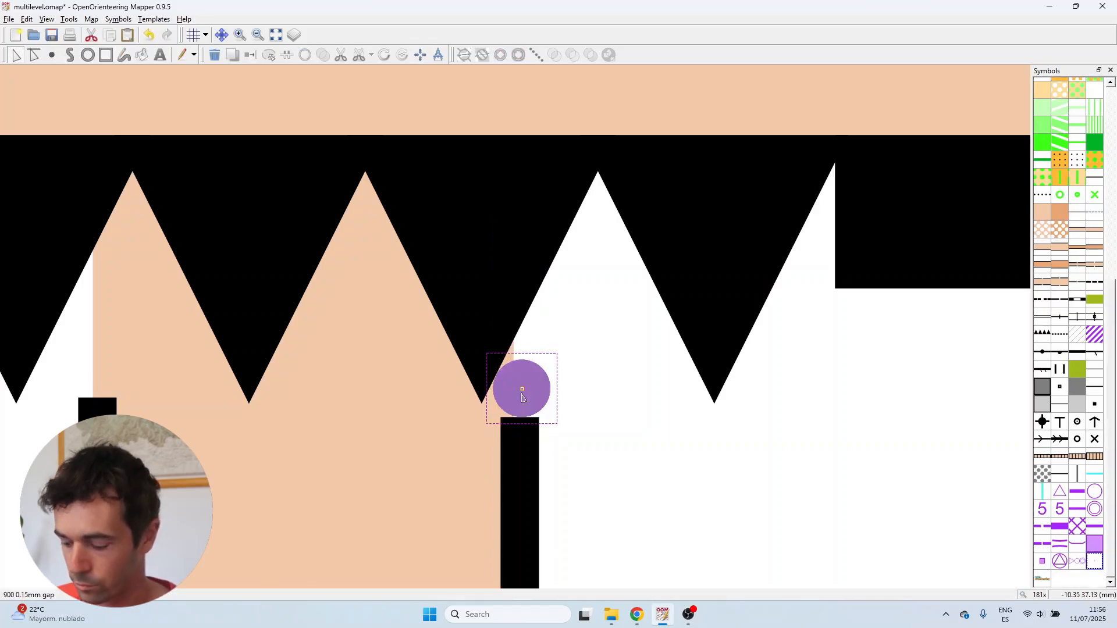
{"action": "key", "text": "Delete"}
{"action": "scroll", "coordinate": [703, 466], "scroll_direction": "down", "scroll_amount": 8}
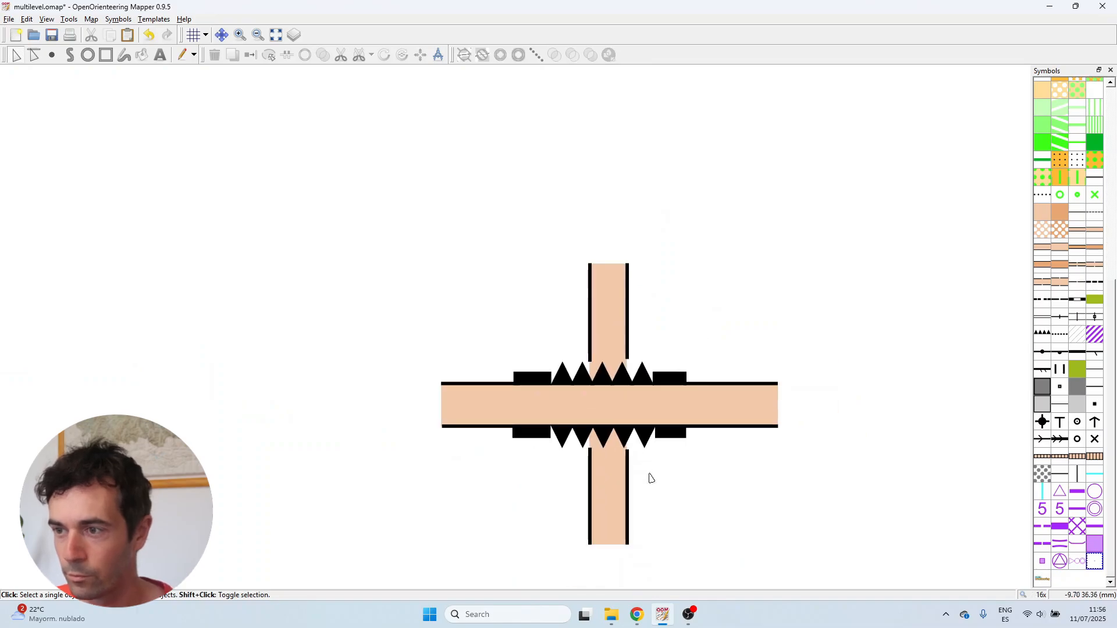
{"action": "scroll", "coordinate": [750, 516], "scroll_direction": "up", "scroll_amount": 1}
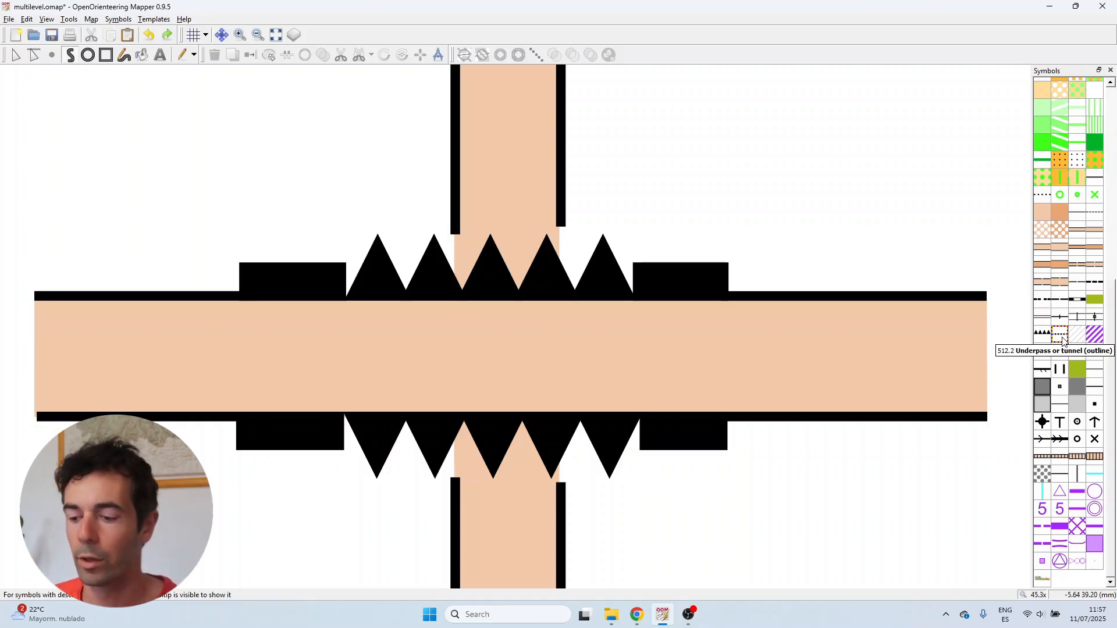
Draw two vertical 512.2 Underpass or tunnel (outline) lines across the horizontal road at both ends of the triangle lines
{"action": "key", "text": "F1"}
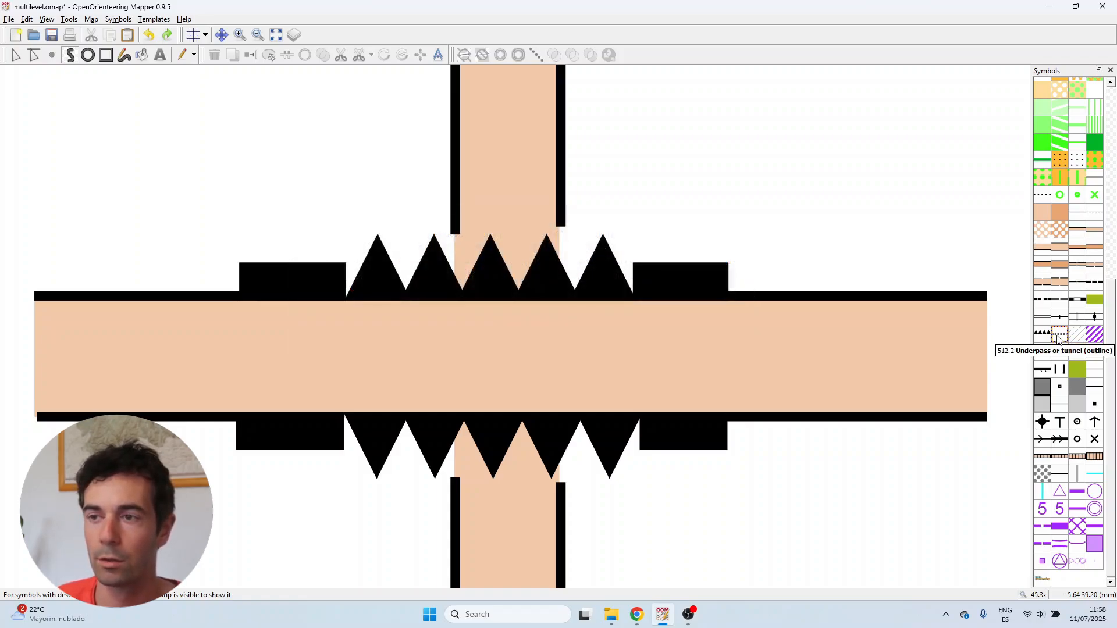
{"action": "left_click", "coordinate": [1059, 338]}
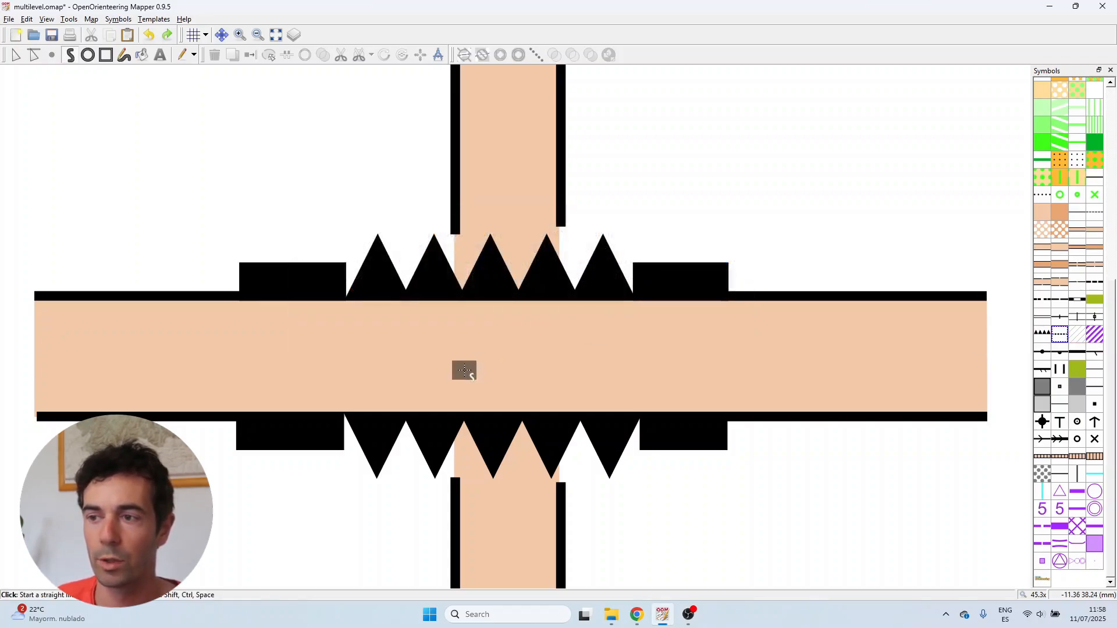
{"action": "left_click", "coordinate": [355, 318]}
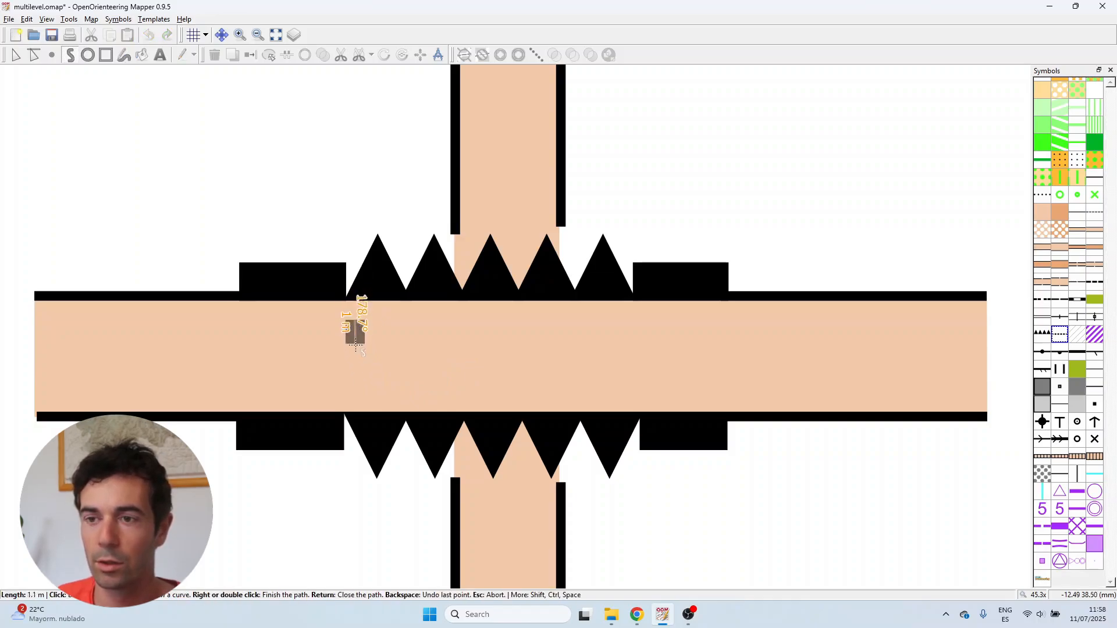
{"action": "double_click", "coordinate": [355, 402]}
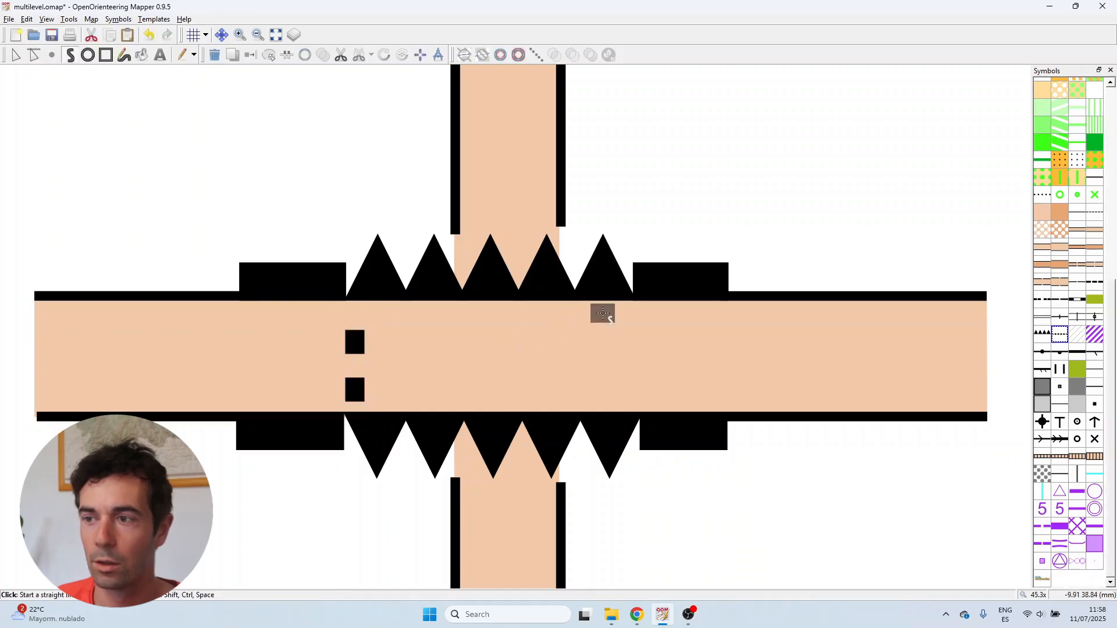
{"action": "left_click", "coordinate": [624, 318]}
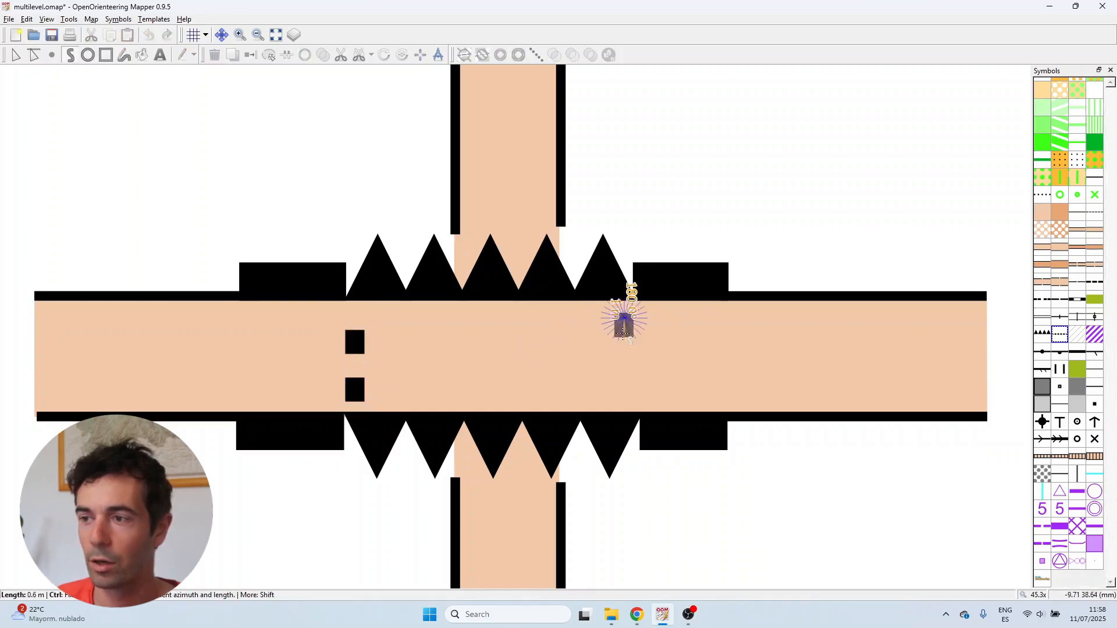
{"action": "double_click", "coordinate": [627, 409]}
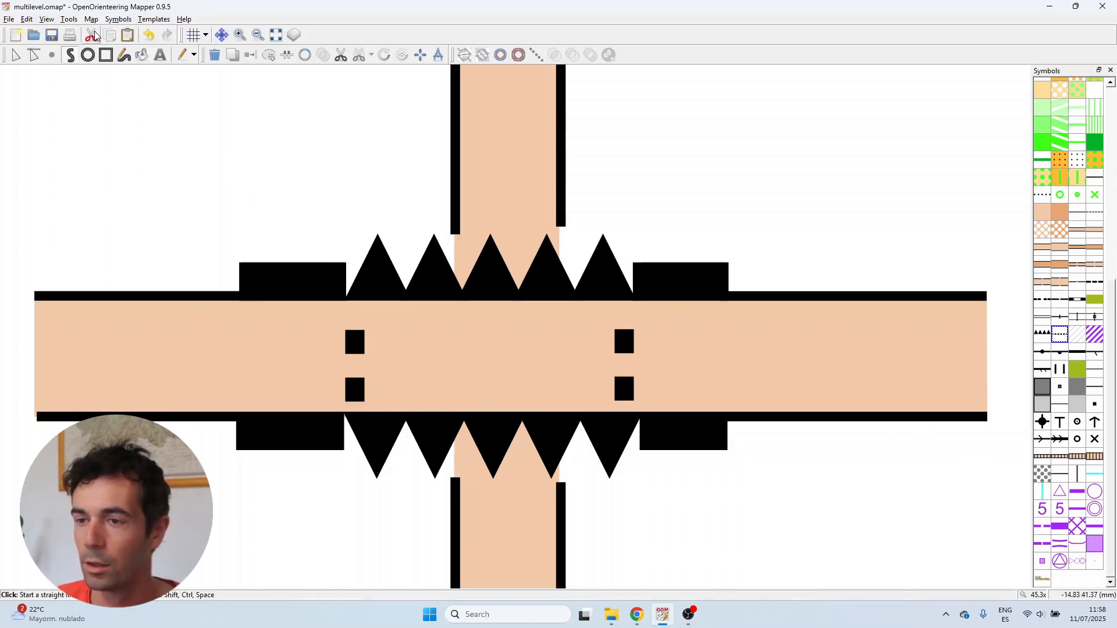
Extend the right tunnel outline line's top end up to the road's upper edge
{"action": "left_click", "coordinate": [16, 55]}
{"action": "left_click", "coordinate": [624, 320]}
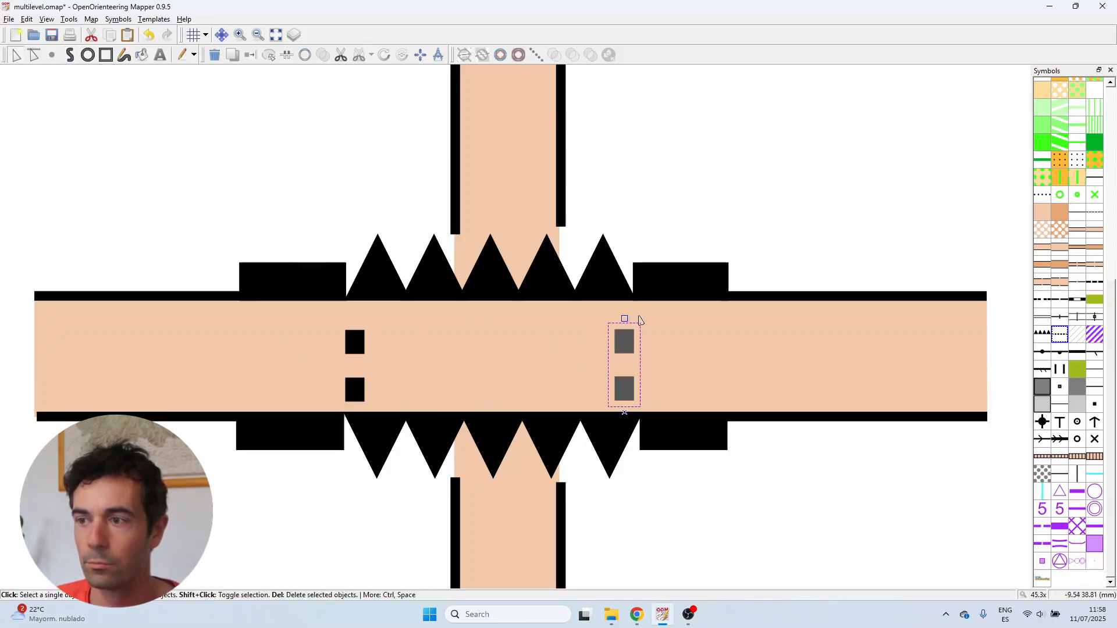
{"action": "scroll", "coordinate": [597, 321], "scroll_direction": "up", "scroll_amount": 4}
{"action": "left_click_drag", "start_coordinate": [594, 319], "coordinate": [594, 243]}
{"action": "scroll", "coordinate": [594, 244], "scroll_direction": "down", "scroll_amount": 4}
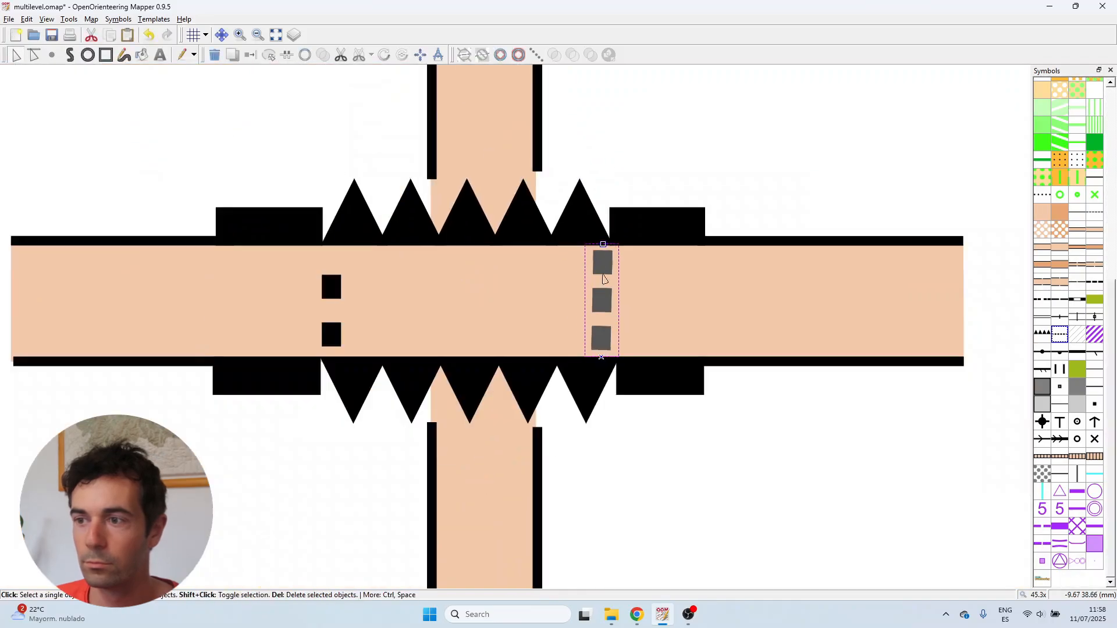
{"action": "key", "text": "ctrl+z"}
{"action": "scroll", "coordinate": [606, 276], "scroll_direction": "up", "scroll_amount": 4}
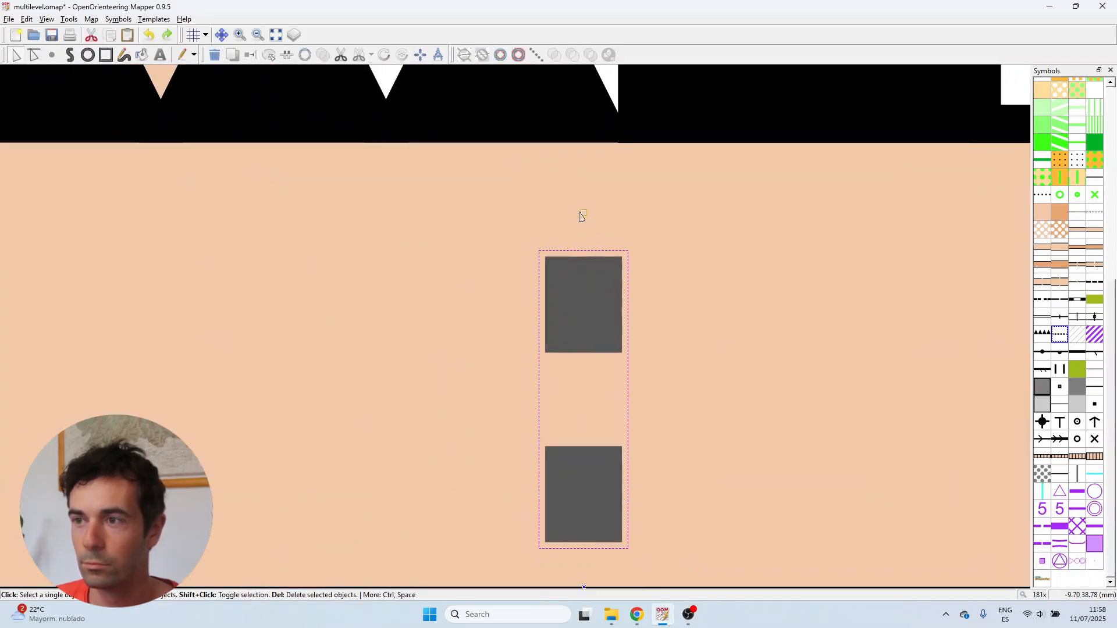
{"action": "left_click_drag", "start_coordinate": [580, 213], "coordinate": [582, 145]}
{"action": "scroll", "coordinate": [592, 275], "scroll_direction": "down", "scroll_amount": 5}
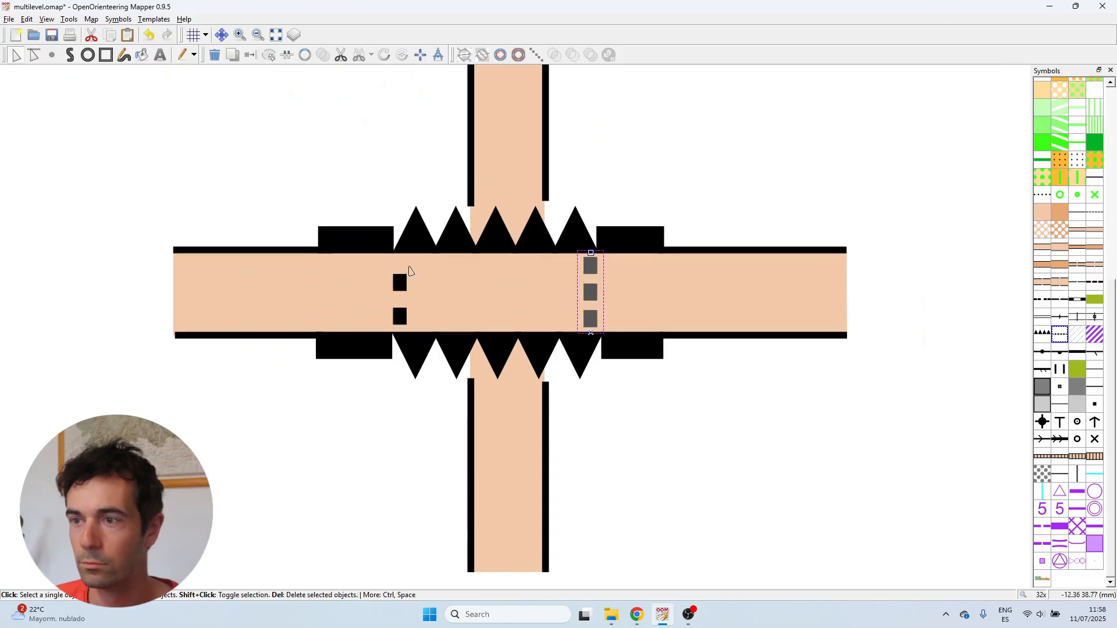
Extend the left tunnel outline line's ends to the road's upper and lower edges
{"action": "scroll", "coordinate": [409, 271], "scroll_direction": "up", "scroll_amount": 3}
{"action": "left_click", "coordinate": [399, 297]}
{"action": "left_click_drag", "start_coordinate": [397, 269], "coordinate": [400, 202]}
{"action": "left_click_drag", "start_coordinate": [398, 443], "coordinate": [400, 452]}
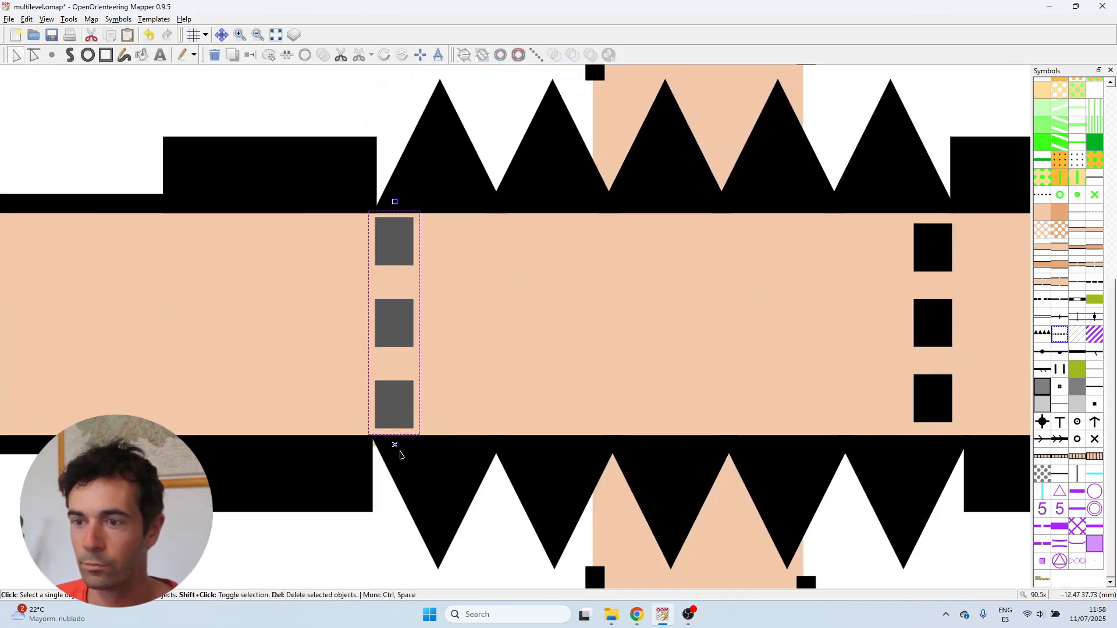
{"action": "left_click", "coordinate": [343, 119]}
{"action": "scroll", "coordinate": [412, 282], "scroll_direction": "down", "scroll_amount": 3}
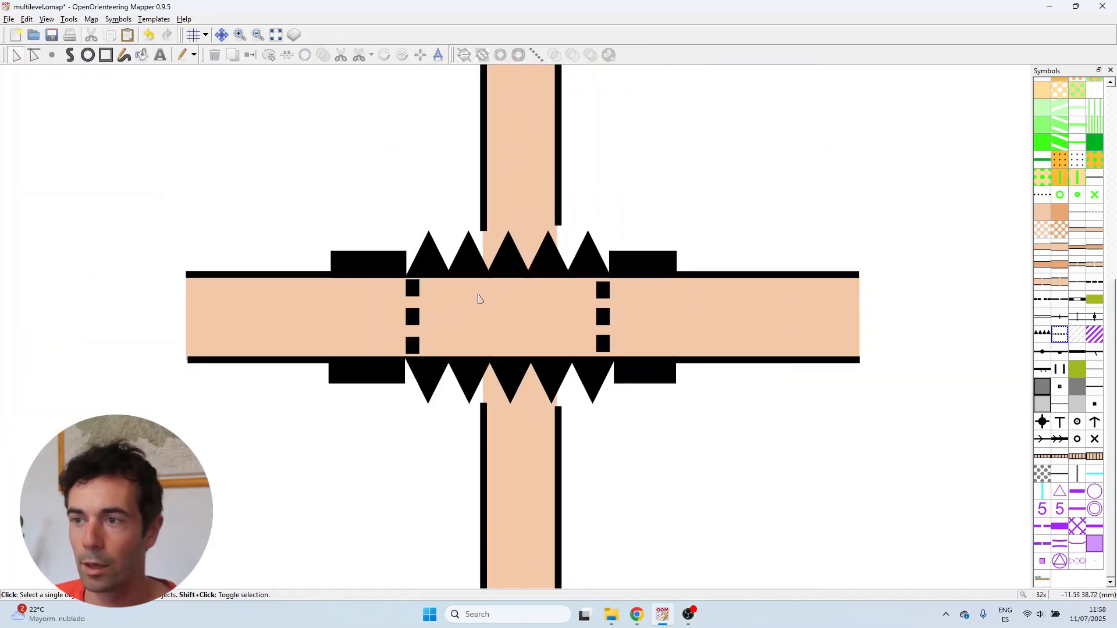
{"action": "scroll", "coordinate": [460, 307], "scroll_direction": "up", "scroll_amount": 1}
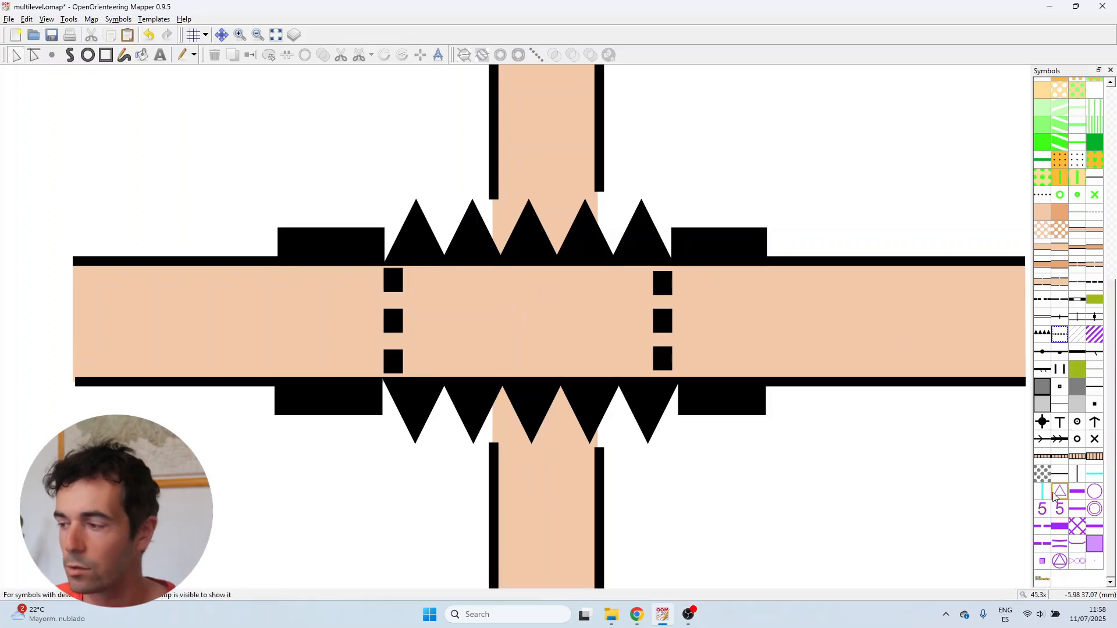
Duplicate the 0.15mm gap helper point symbol
{"action": "left_click", "coordinate": [1095, 561]}
{"action": "right_click", "coordinate": [1095, 562]}
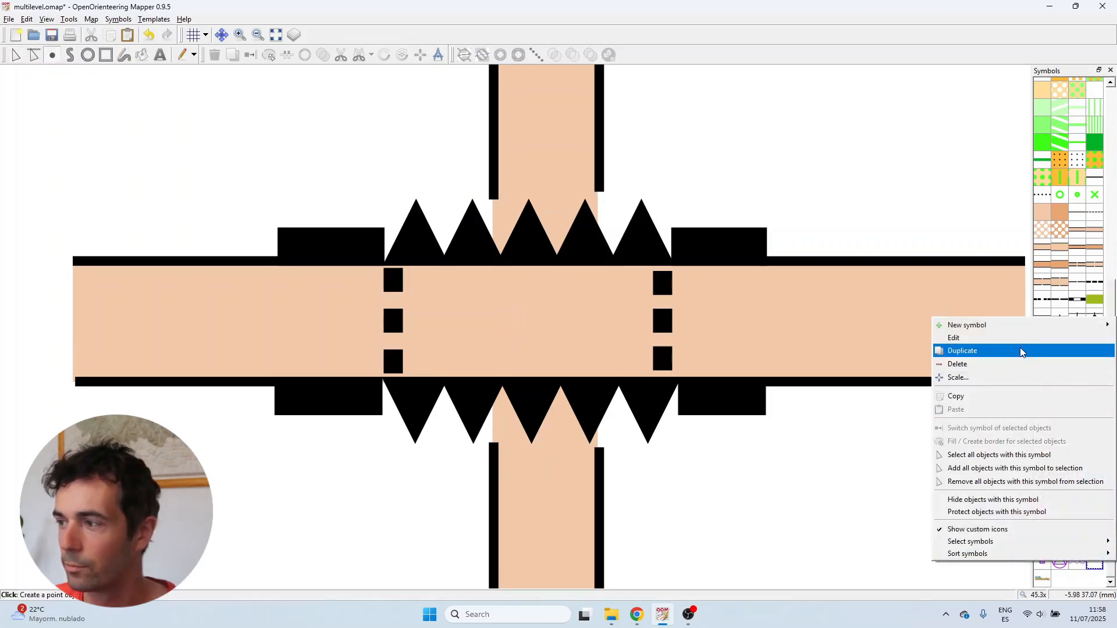
{"action": "left_click", "coordinate": [1021, 350]}
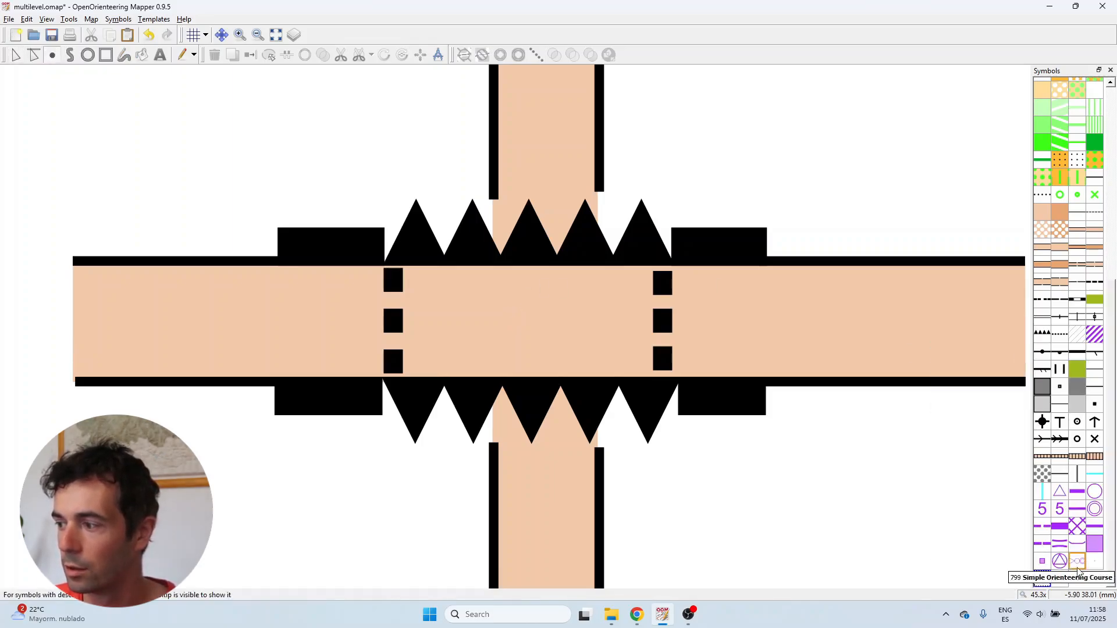
Rename the duplicated symbol to 0.20mm gap and set its point diameter to 0.2 mm
{"action": "right_click", "coordinate": [1051, 585]}
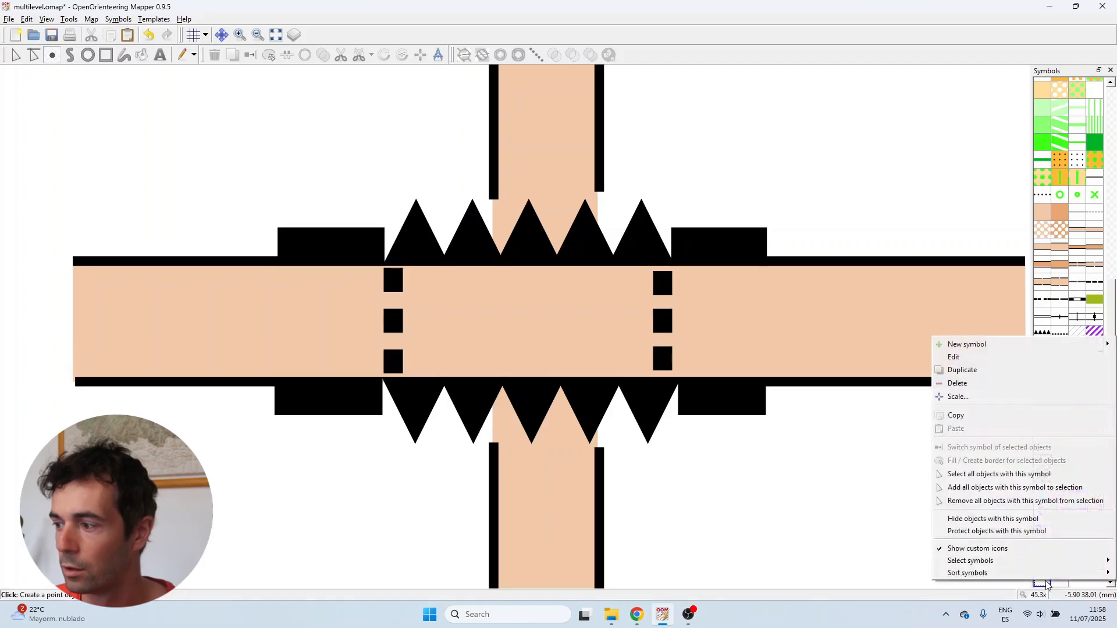
{"action": "left_click", "coordinate": [1022, 359]}
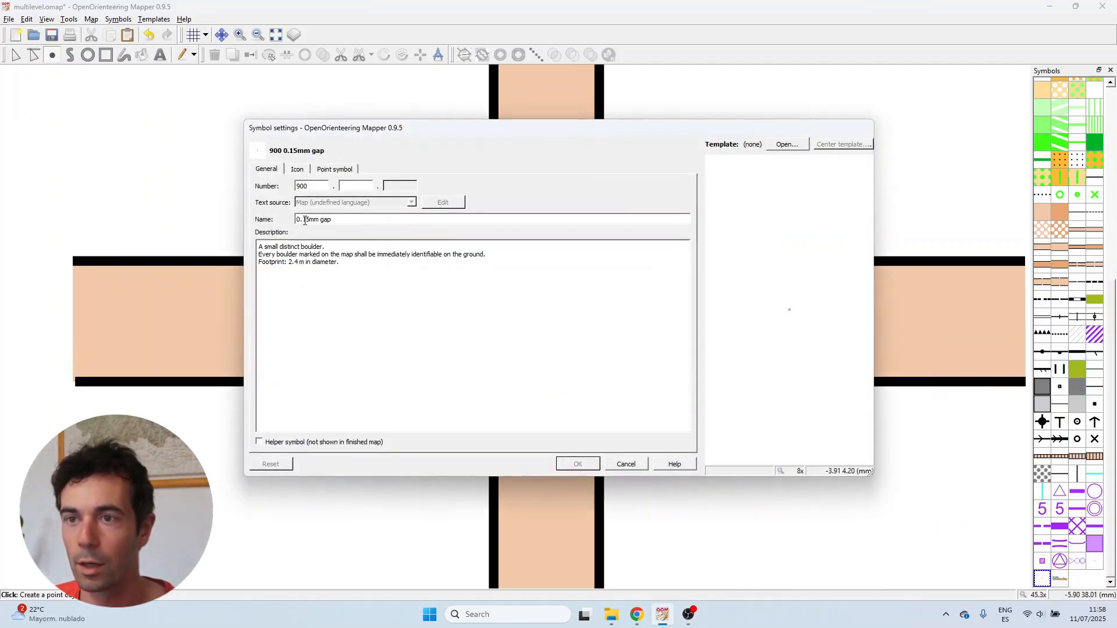
{"action": "key", "text": "BackSpace"}
{"action": "key", "text": "Delete"}
{"action": "type", "text": "20"}
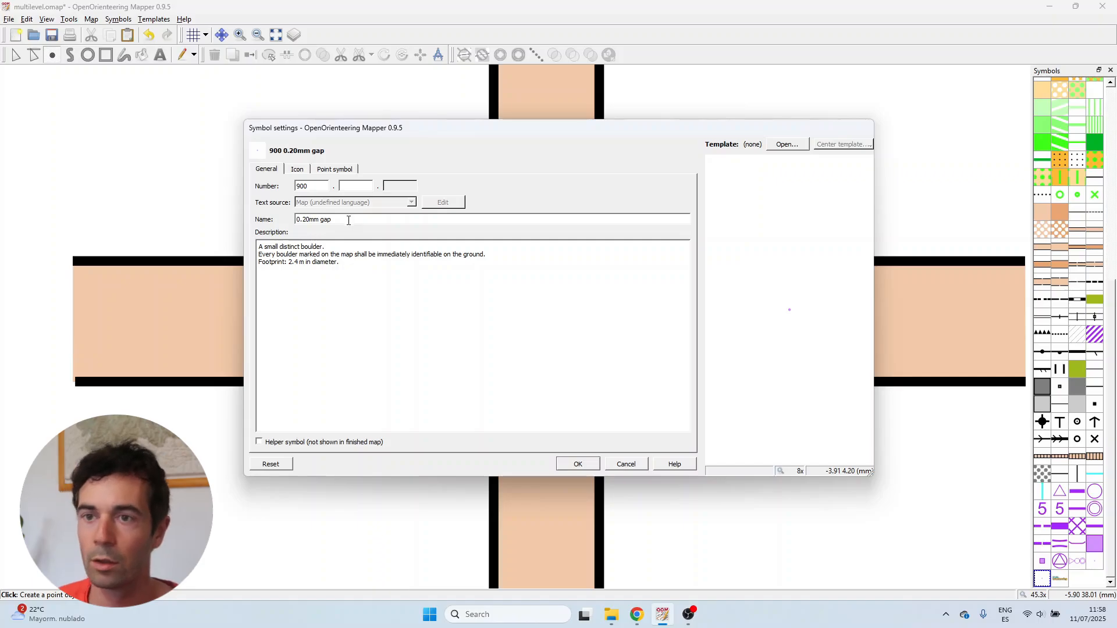
{"action": "left_click", "coordinate": [330, 170]}
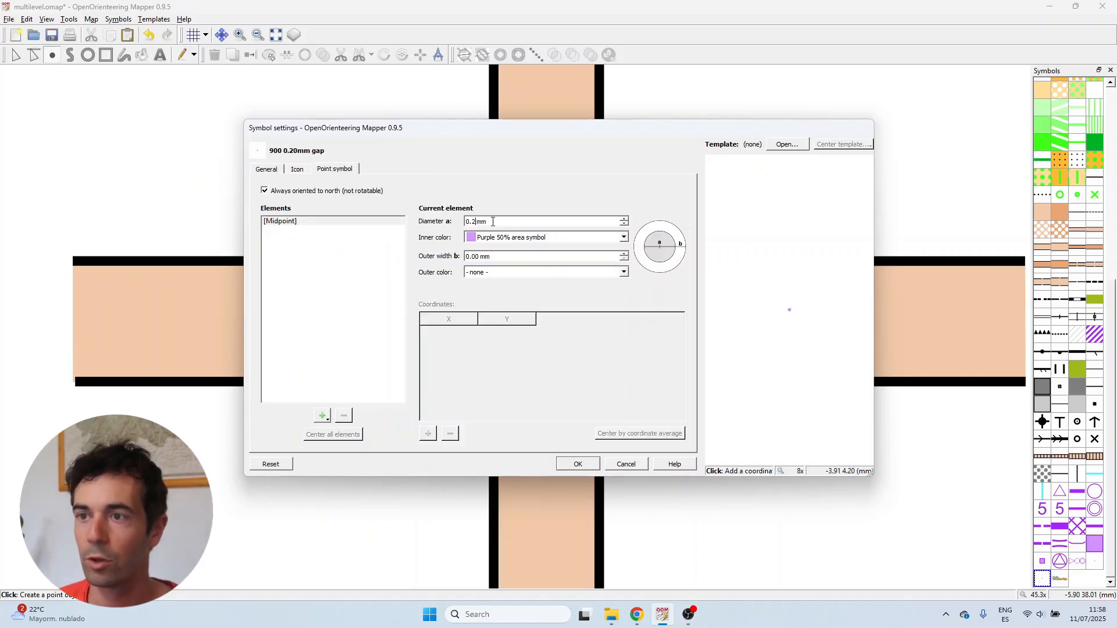
{"action": "key", "text": "Return"}
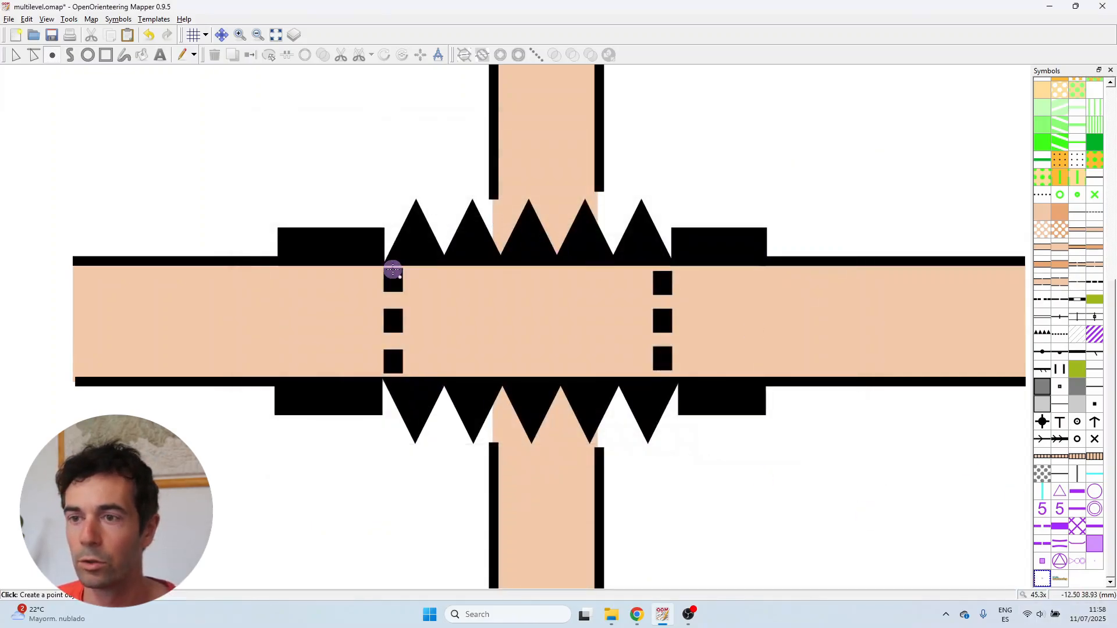
Place a 0.20mm gap marker point at the top of the left tunnel outline line
{"action": "scroll", "coordinate": [375, 265], "scroll_direction": "up", "scroll_amount": 3}
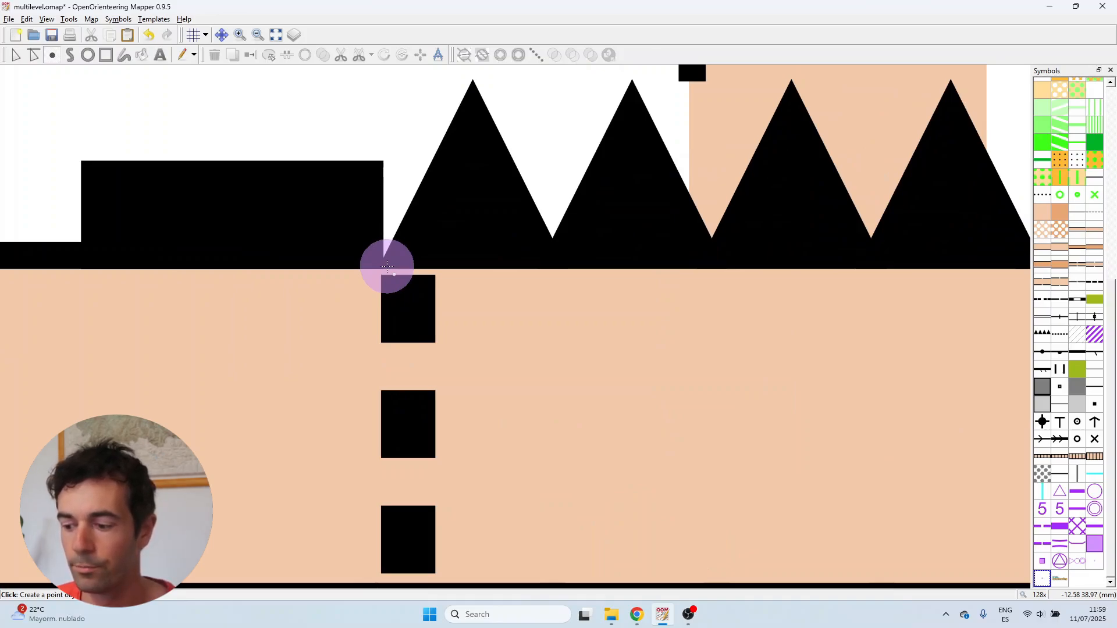
{"action": "left_click", "coordinate": [408, 297]}
{"action": "scroll", "coordinate": [465, 245], "scroll_direction": "down", "scroll_amount": 3}
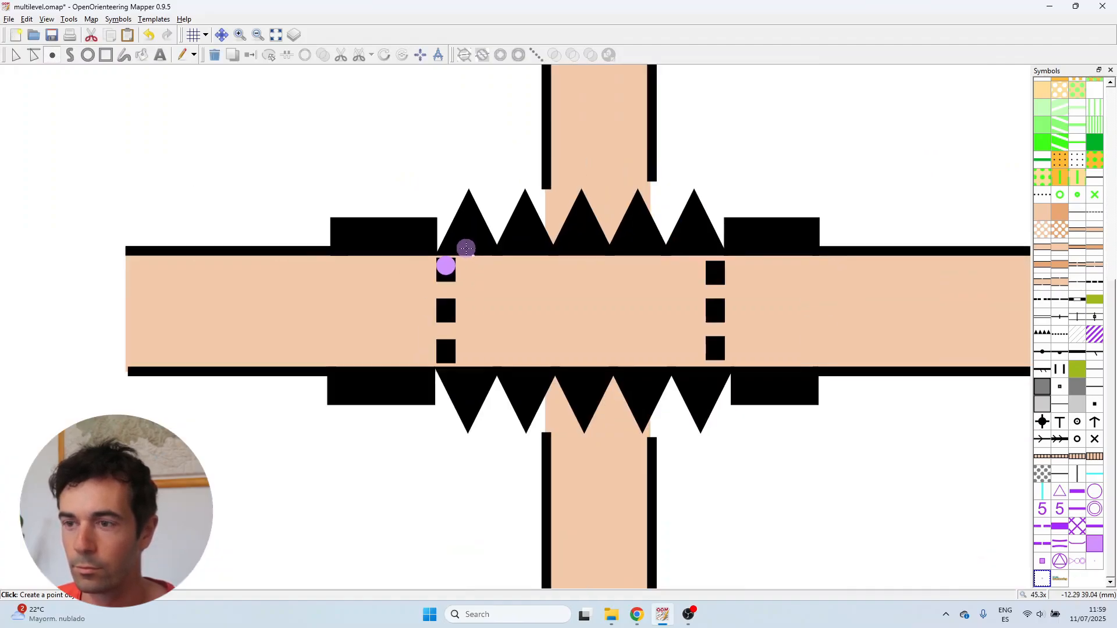
Place a 0.20mm gap marker point at the bottom end of the left tunnel outline line
{"action": "scroll", "coordinate": [447, 335], "scroll_direction": "up", "scroll_amount": 2}
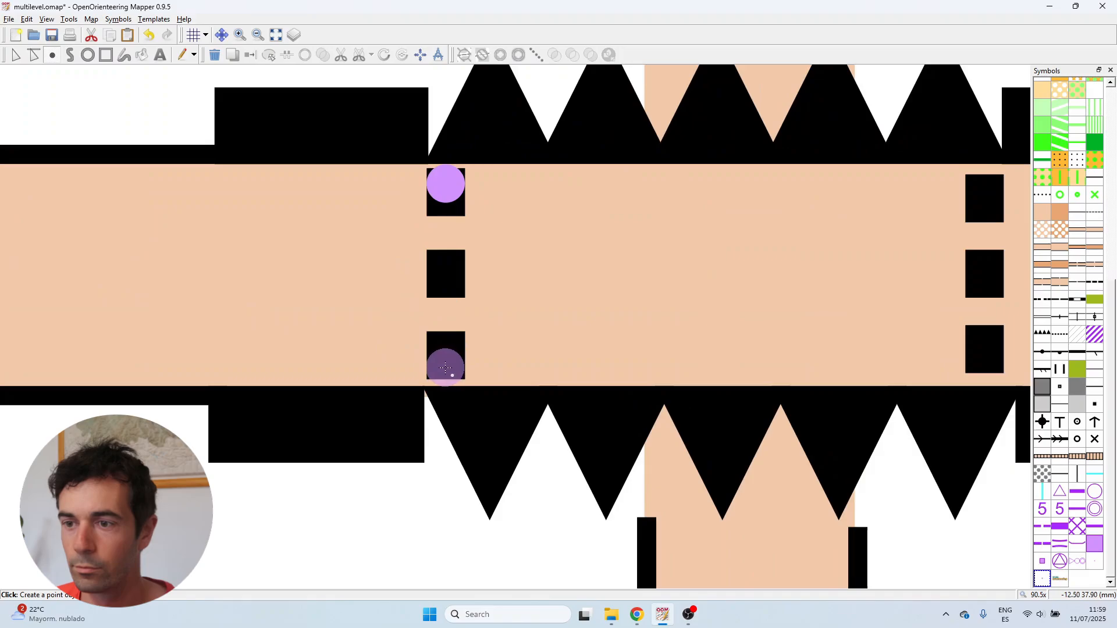
{"action": "scroll", "coordinate": [445, 368], "scroll_direction": "down", "scroll_amount": 3}
{"action": "scroll", "coordinate": [631, 296], "scroll_direction": "up", "scroll_amount": 5}
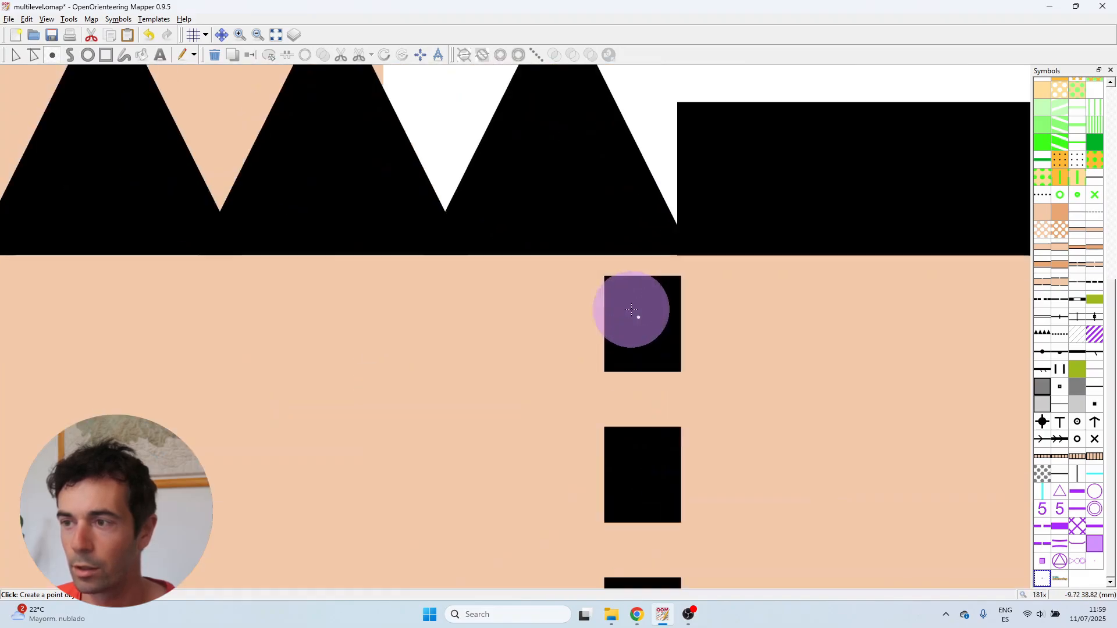
{"action": "scroll", "coordinate": [646, 294], "scroll_direction": "down", "scroll_amount": 5}
{"action": "scroll", "coordinate": [616, 359], "scroll_direction": "up", "scroll_amount": 5}
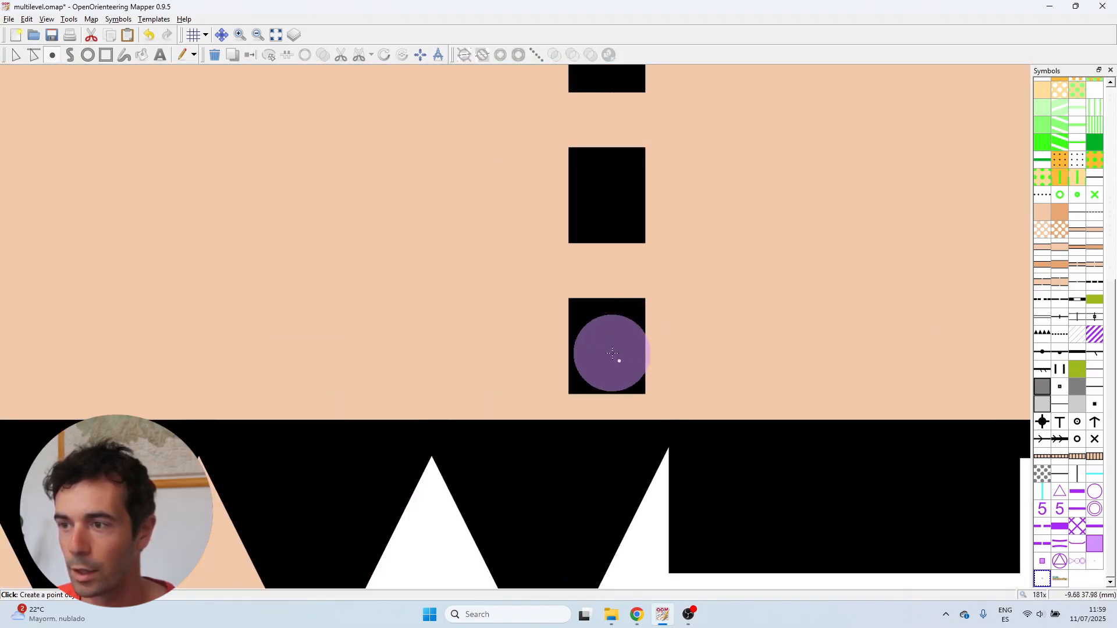
{"action": "left_click", "coordinate": [606, 383]}
{"action": "scroll", "coordinate": [606, 383], "scroll_direction": "down", "scroll_amount": 5}
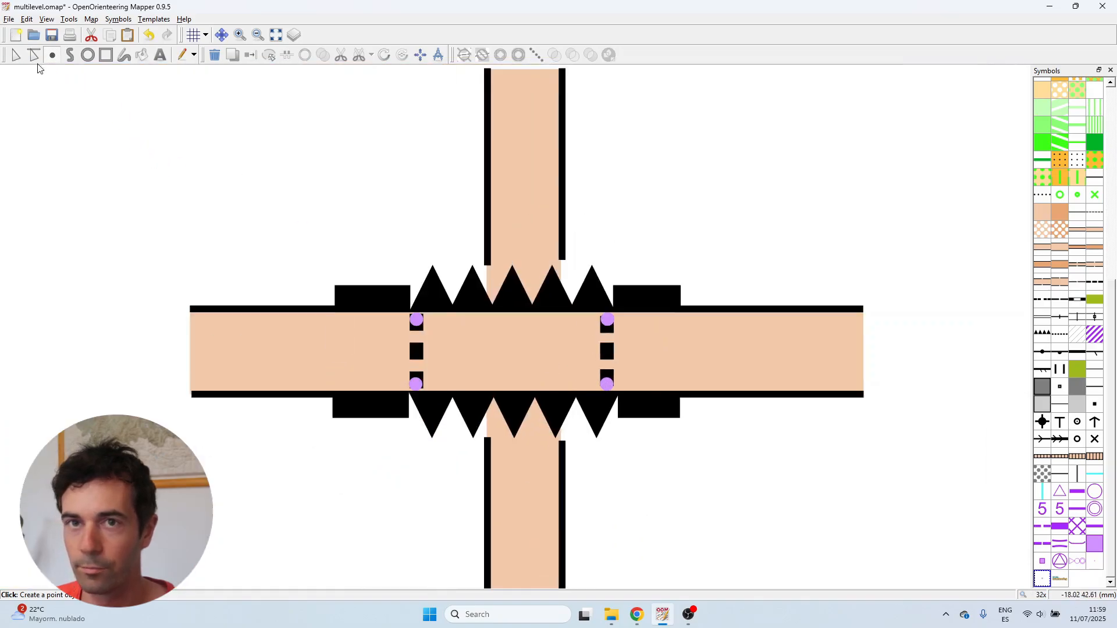
Shorten the left tunnel outline line's top end down to the edge of the gap marker
{"action": "left_click", "coordinate": [16, 55]}
{"action": "scroll", "coordinate": [419, 351], "scroll_direction": "up", "scroll_amount": 3}
{"action": "left_click", "coordinate": [418, 352]}
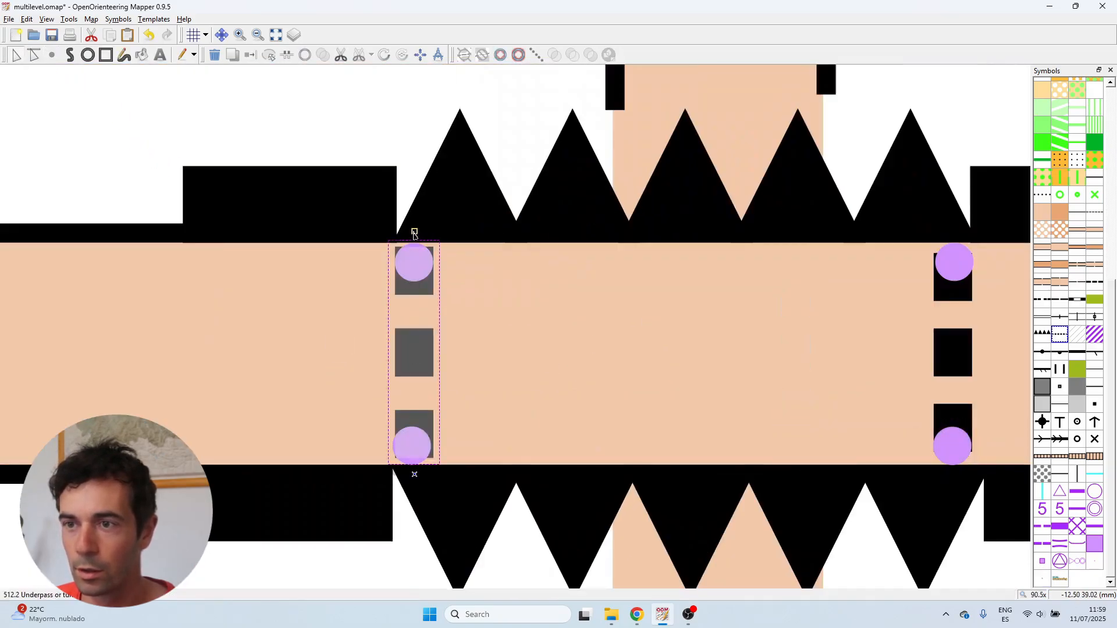
{"action": "left_click_drag", "start_coordinate": [414, 231], "coordinate": [415, 317]}
{"action": "scroll", "coordinate": [415, 285], "scroll_direction": "up", "scroll_amount": 4}
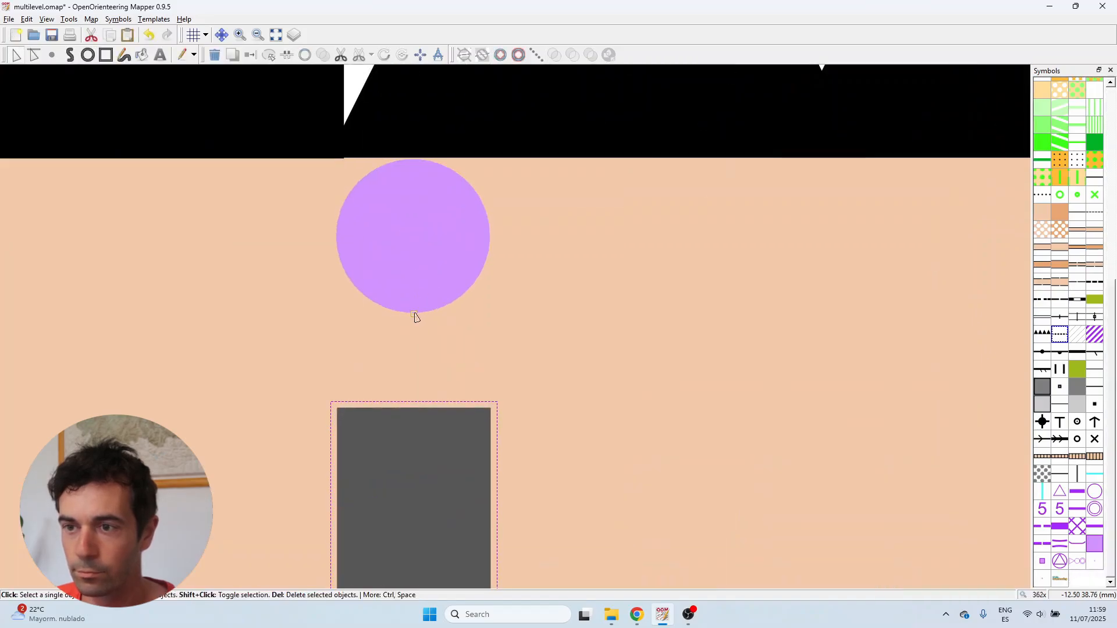
{"action": "scroll", "coordinate": [421, 241], "scroll_direction": "down", "scroll_amount": 3}
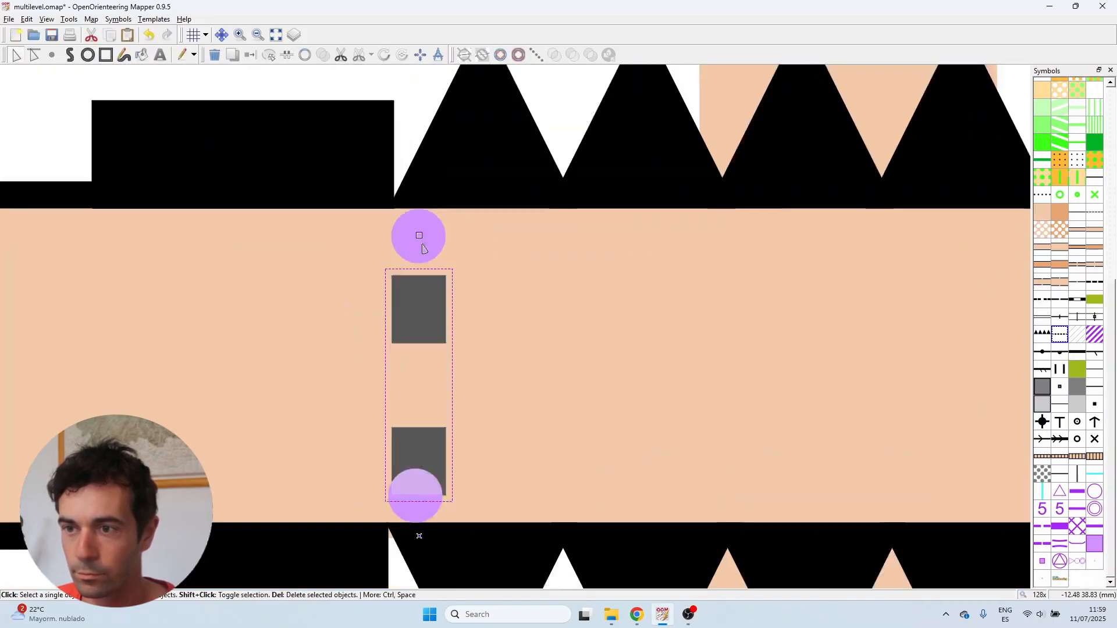
{"action": "scroll", "coordinate": [420, 241], "scroll_direction": "down", "scroll_amount": 1}
{"action": "scroll", "coordinate": [418, 416], "scroll_direction": "up", "scroll_amount": 2}
{"action": "left_click_drag", "start_coordinate": [417, 414], "coordinate": [417, 419]}
{"action": "scroll", "coordinate": [418, 419], "scroll_direction": "down", "scroll_amount": 3}
{"action": "scroll", "coordinate": [438, 314], "scroll_direction": "up", "scroll_amount": 3}
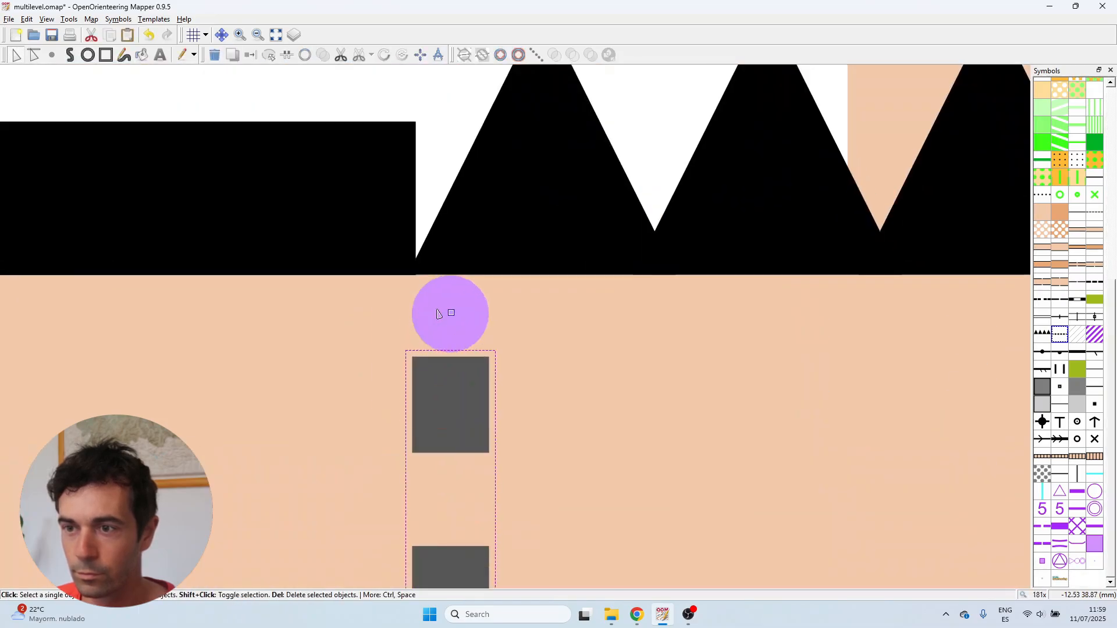
{"action": "left_click_drag", "start_coordinate": [451, 313], "coordinate": [444, 284]}
{"action": "scroll", "coordinate": [454, 316], "scroll_direction": "up", "scroll_amount": 3}
{"action": "scroll", "coordinate": [444, 285], "scroll_direction": "down", "scroll_amount": 5}
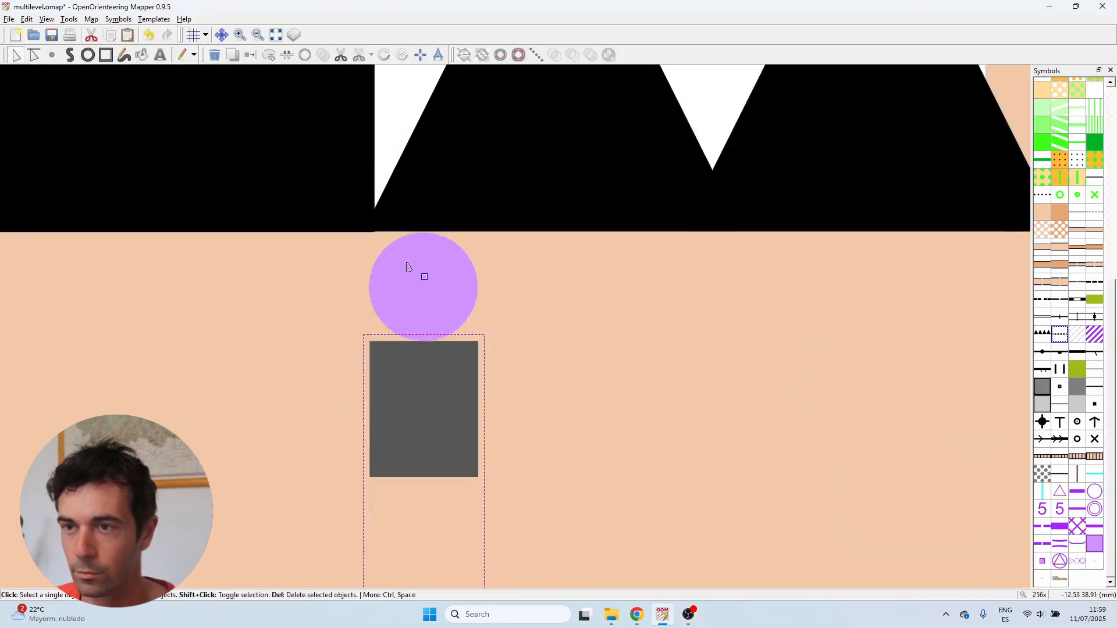
{"action": "key", "text": "Escape"}
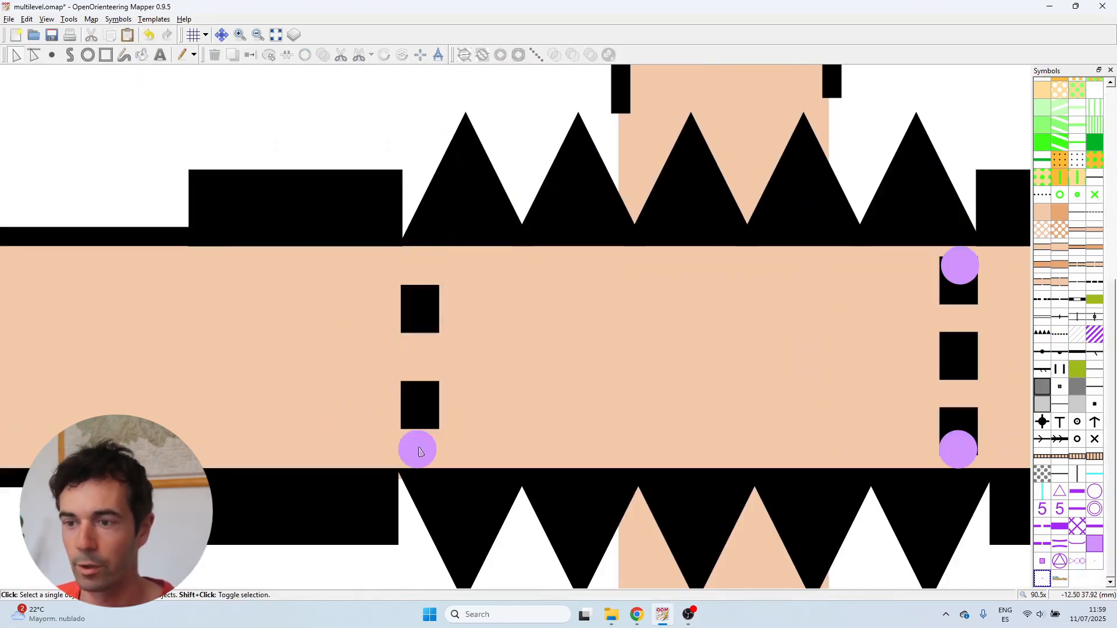
Shorten both ends of the right tunnel outline line to the edges of its gap markers
{"action": "scroll", "coordinate": [428, 303], "scroll_direction": "down", "scroll_amount": 2}
{"action": "scroll", "coordinate": [688, 275], "scroll_direction": "up", "scroll_amount": 3}
{"action": "left_click", "coordinate": [688, 274]}
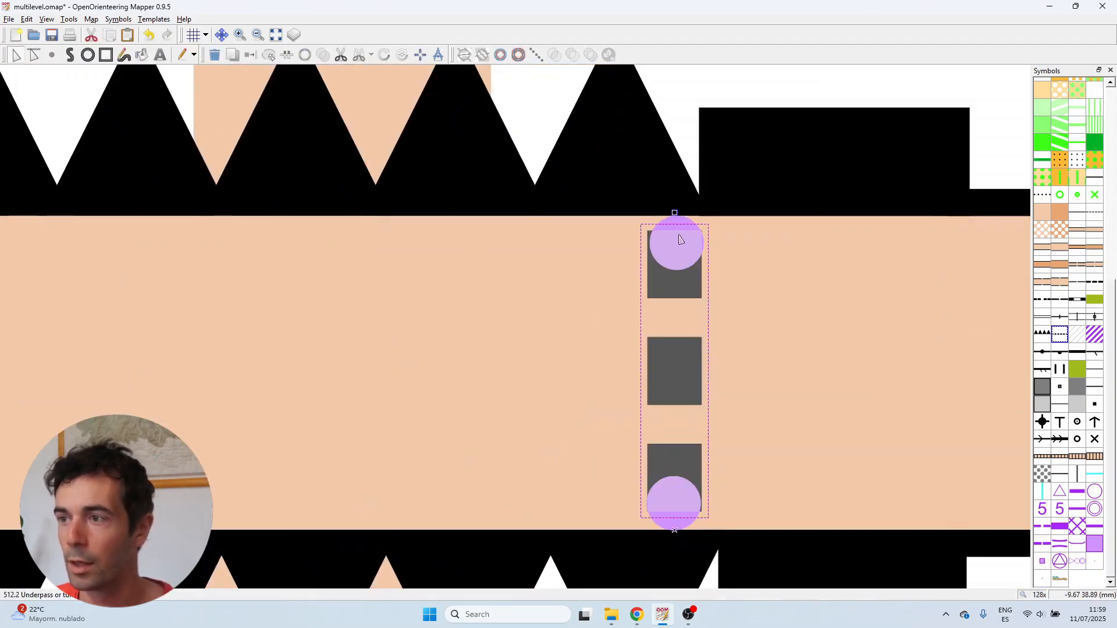
{"action": "scroll", "coordinate": [689, 218], "scroll_direction": "up", "scroll_amount": 3}
{"action": "left_click_drag", "start_coordinate": [646, 205], "coordinate": [653, 266]}
{"action": "scroll", "coordinate": [654, 333], "scroll_direction": "down", "scroll_amount": 4}
{"action": "scroll", "coordinate": [657, 524], "scroll_direction": "up", "scroll_amount": 3}
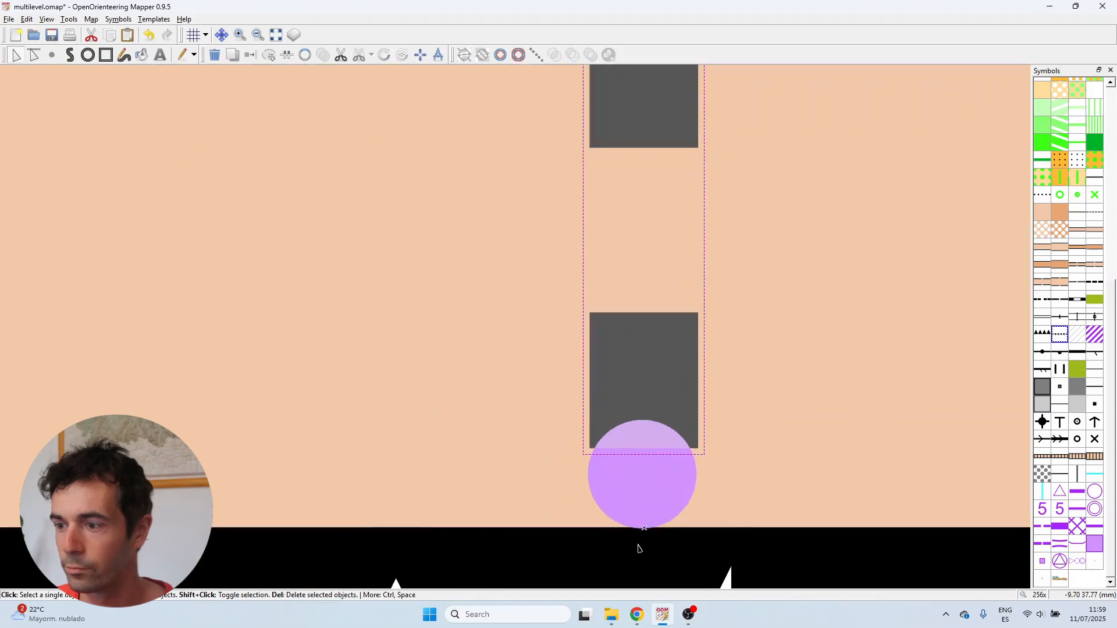
{"action": "left_click_drag", "start_coordinate": [638, 544], "coordinate": [643, 497]}
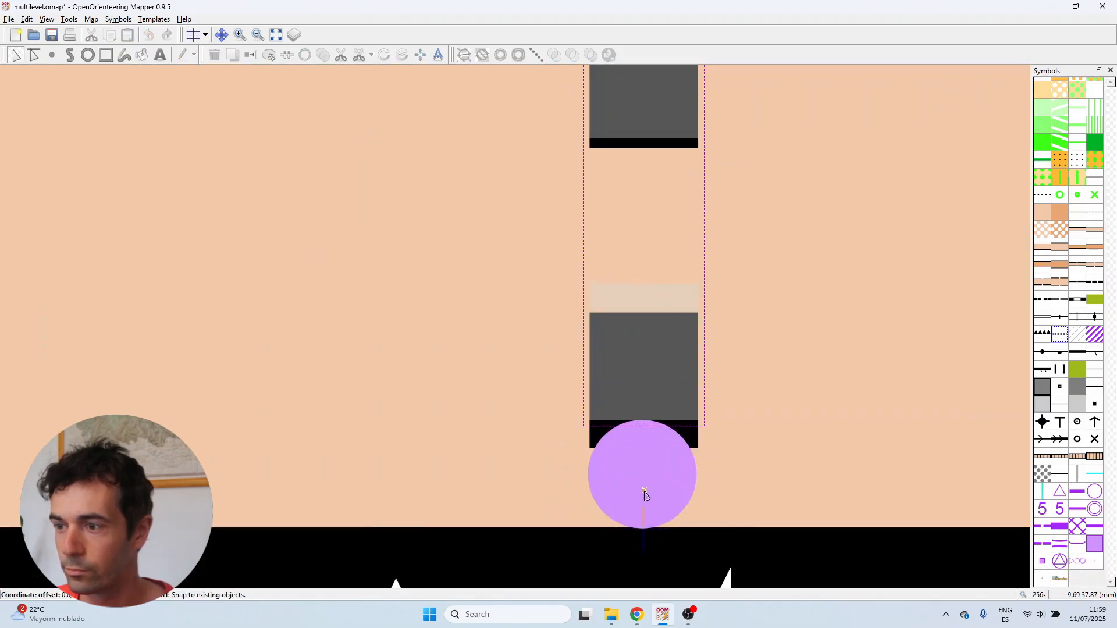
{"action": "scroll", "coordinate": [643, 489], "scroll_direction": "down", "scroll_amount": 3}
{"action": "scroll", "coordinate": [643, 214], "scroll_direction": "up", "scroll_amount": 3}
{"action": "left_click_drag", "start_coordinate": [621, 273], "coordinate": [621, 277]}
Delete the 0.20mm gap marker points from the tunnel outline lines
{"action": "left_click", "coordinate": [634, 299]}
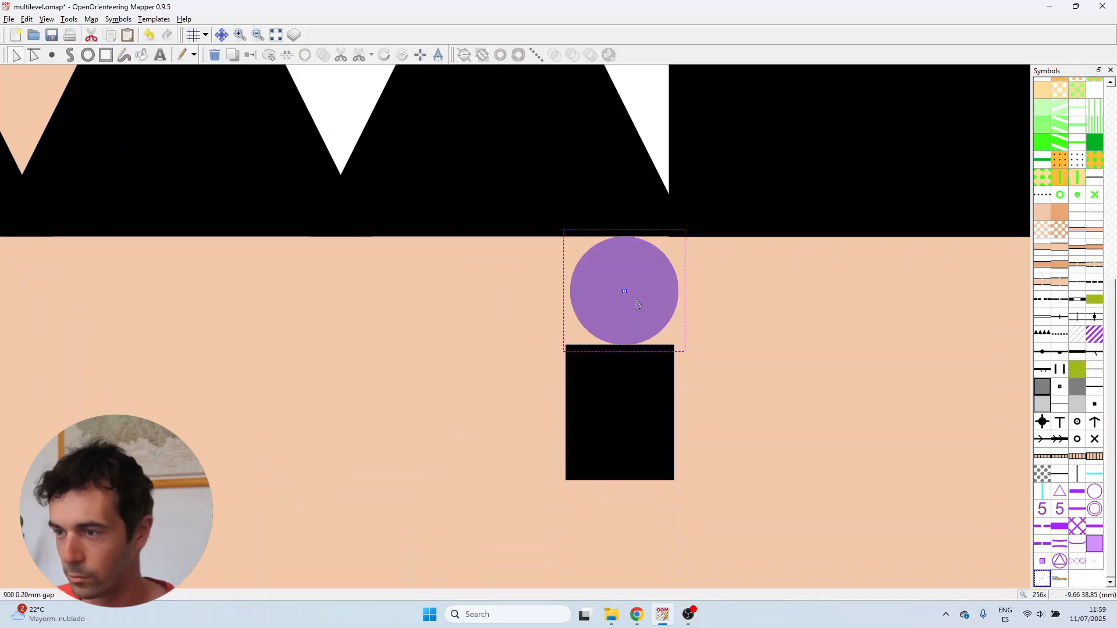
{"action": "key", "text": "Delete"}
{"action": "scroll", "coordinate": [631, 238], "scroll_direction": "down", "scroll_amount": 4}
{"action": "left_click", "coordinate": [630, 382]}
{"action": "key", "text": "Delete"}
{"action": "scroll", "coordinate": [630, 384], "scroll_direction": "down", "scroll_amount": 2}
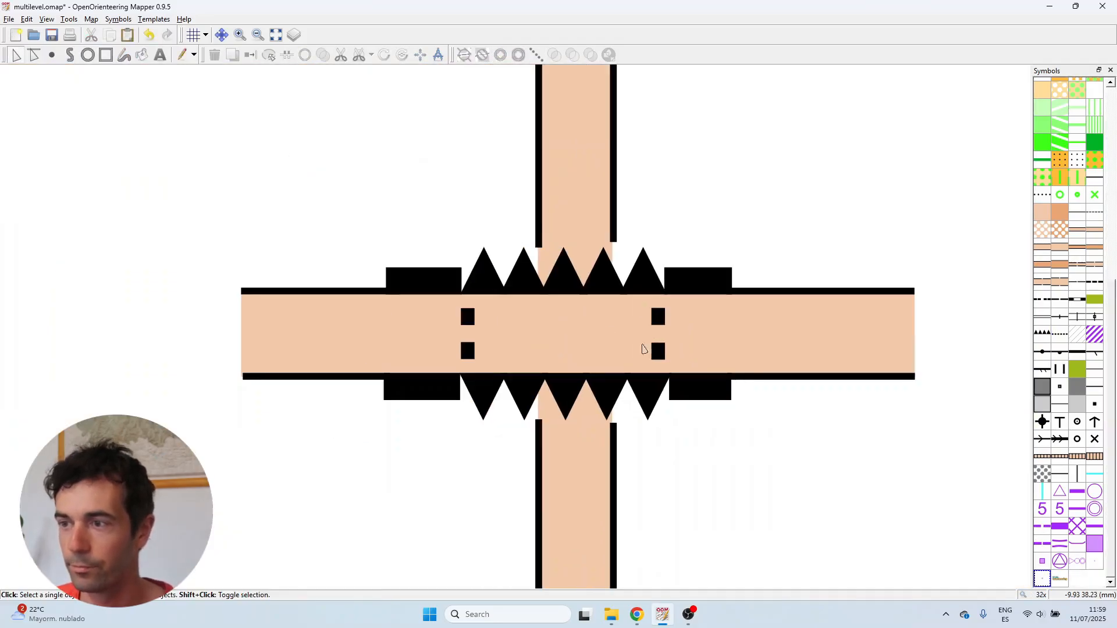
{"action": "scroll", "coordinate": [598, 379], "scroll_direction": "up", "scroll_amount": 2}
{"action": "scroll", "coordinate": [688, 507], "scroll_direction": "down", "scroll_amount": 1}
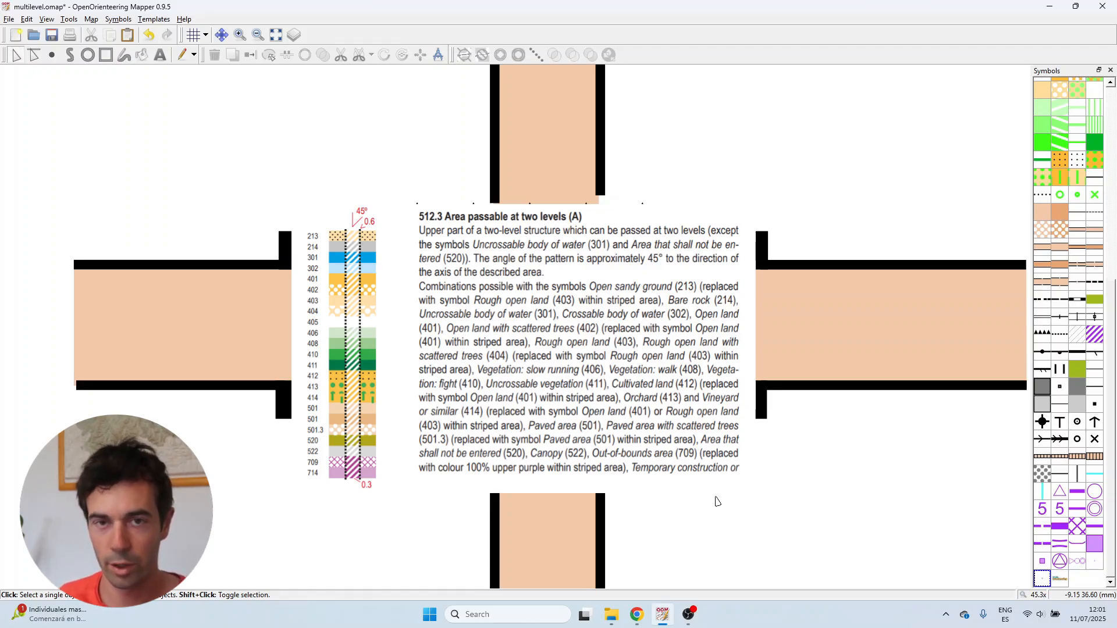
Draw a rectangular 512.3 two-level striped area spanning the road between the two tunnel outline lines
{"action": "left_click", "coordinate": [827, 334]}
{"action": "left_click", "coordinate": [831, 448]}
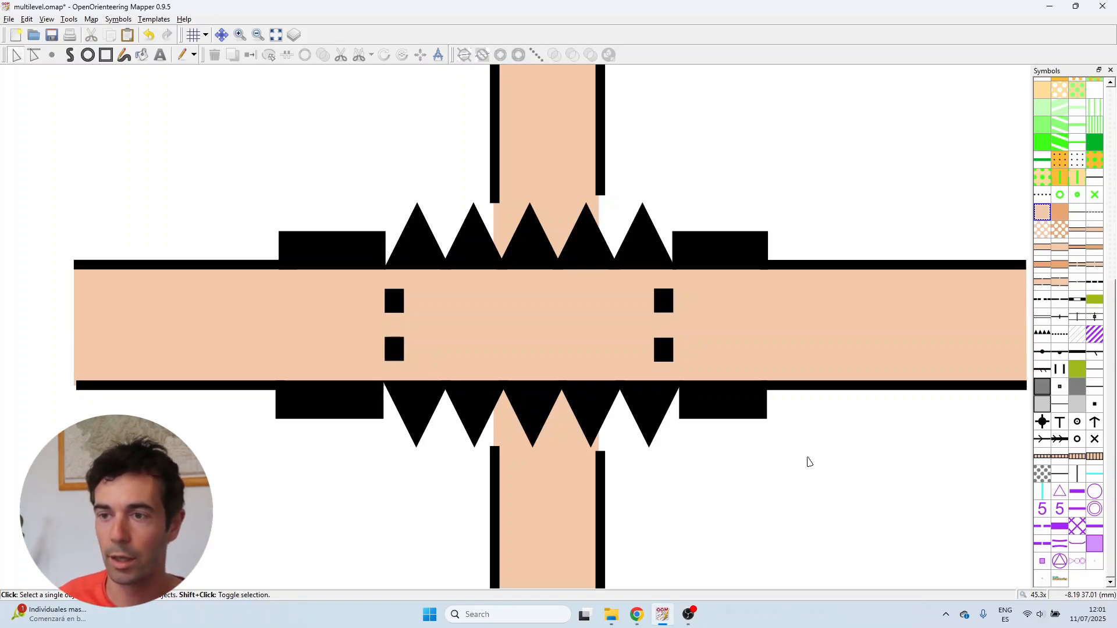
{"action": "left_click", "coordinate": [818, 323]}
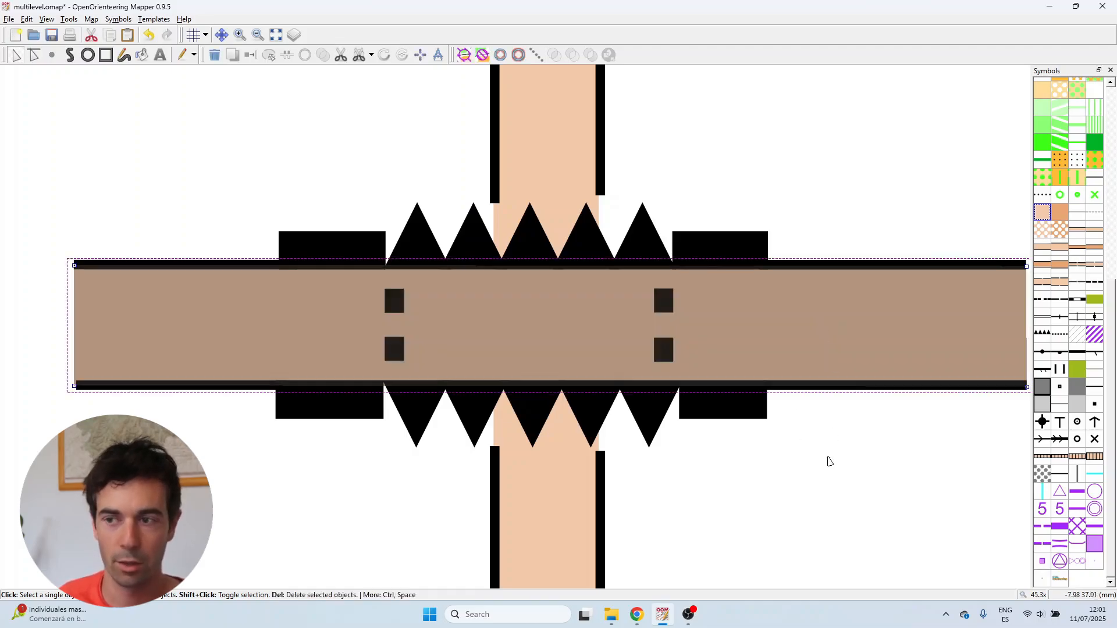
{"action": "left_click", "coordinate": [825, 463]}
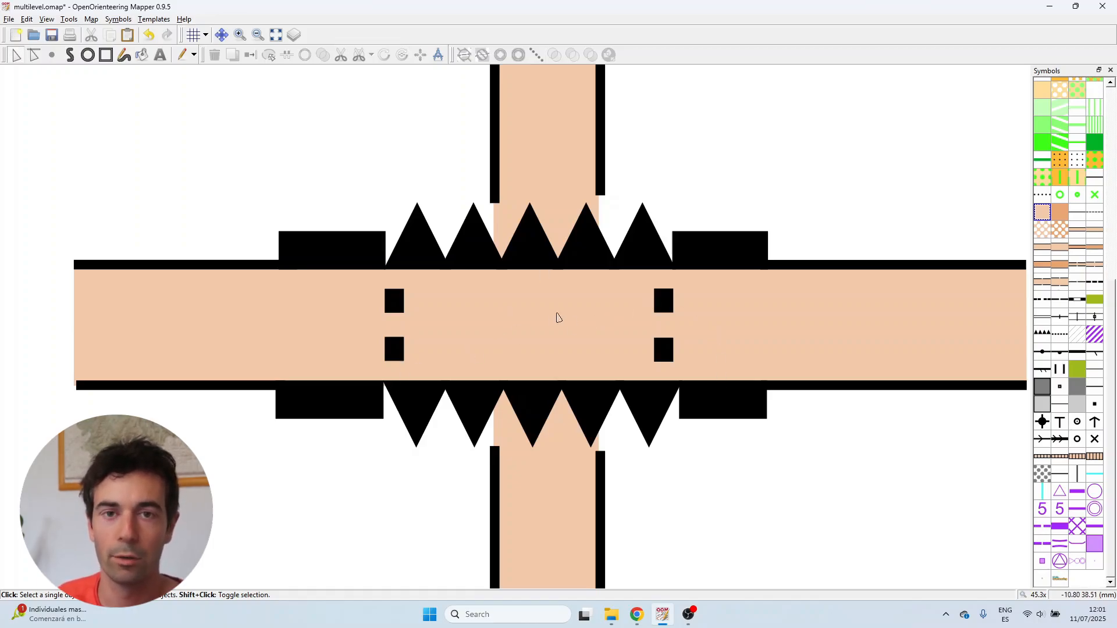
{"action": "left_click", "coordinate": [1078, 334]}
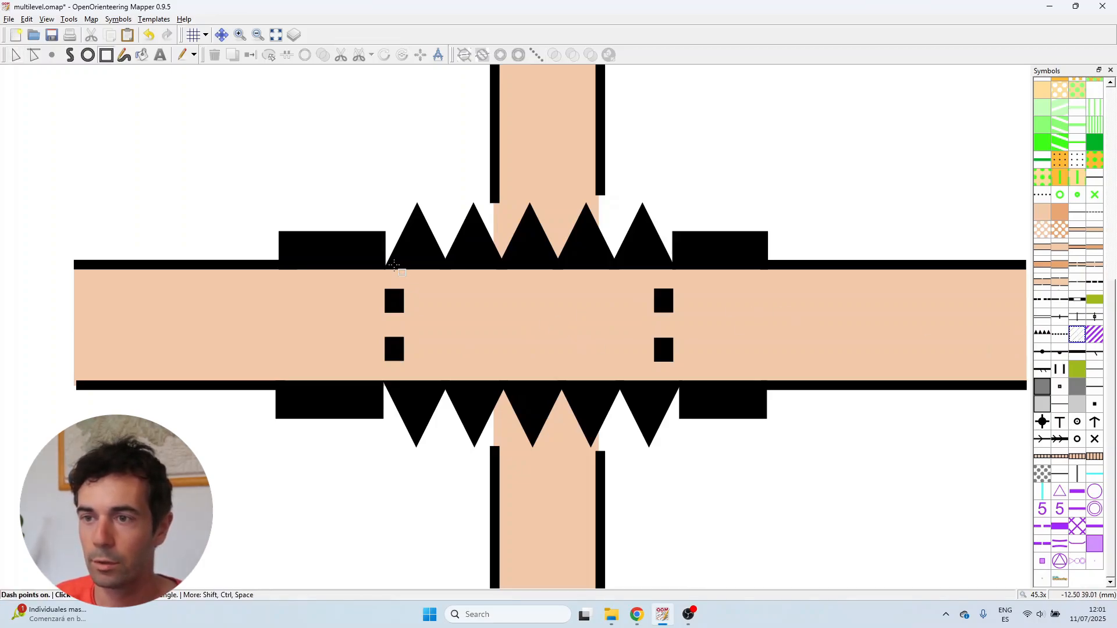
{"action": "left_click", "coordinate": [394, 269]}
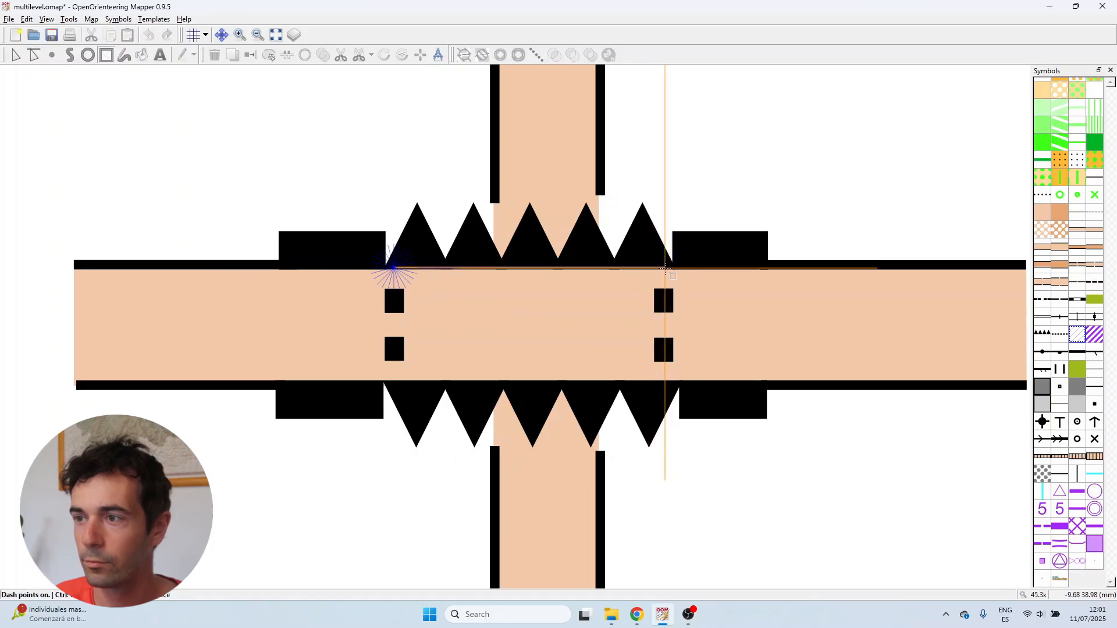
{"action": "left_click", "coordinate": [664, 269]}
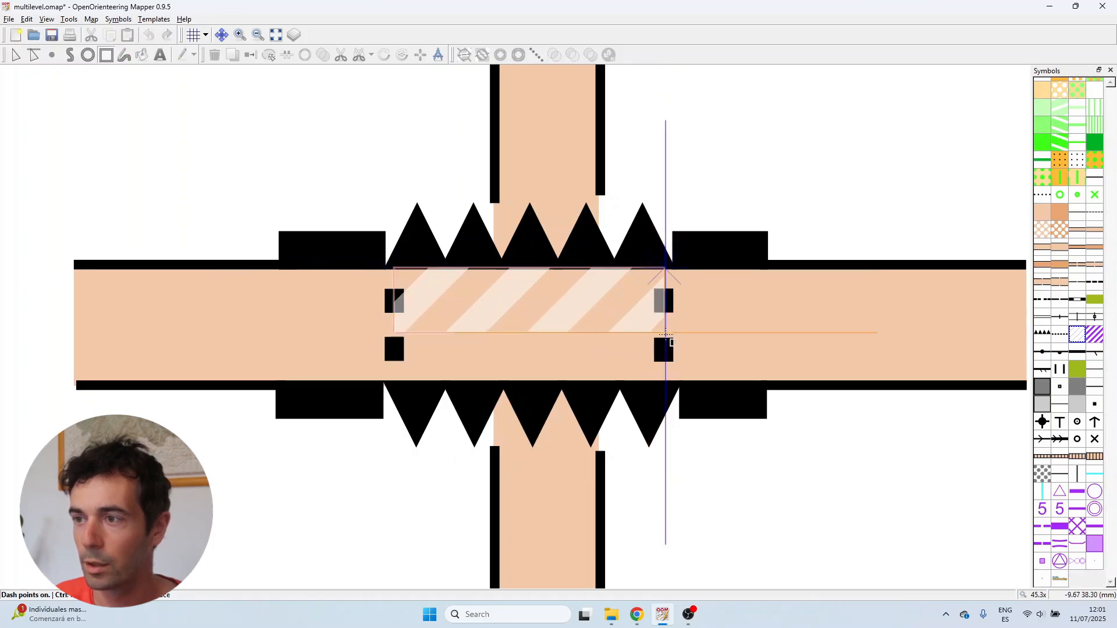
{"action": "double_click", "coordinate": [660, 382]}
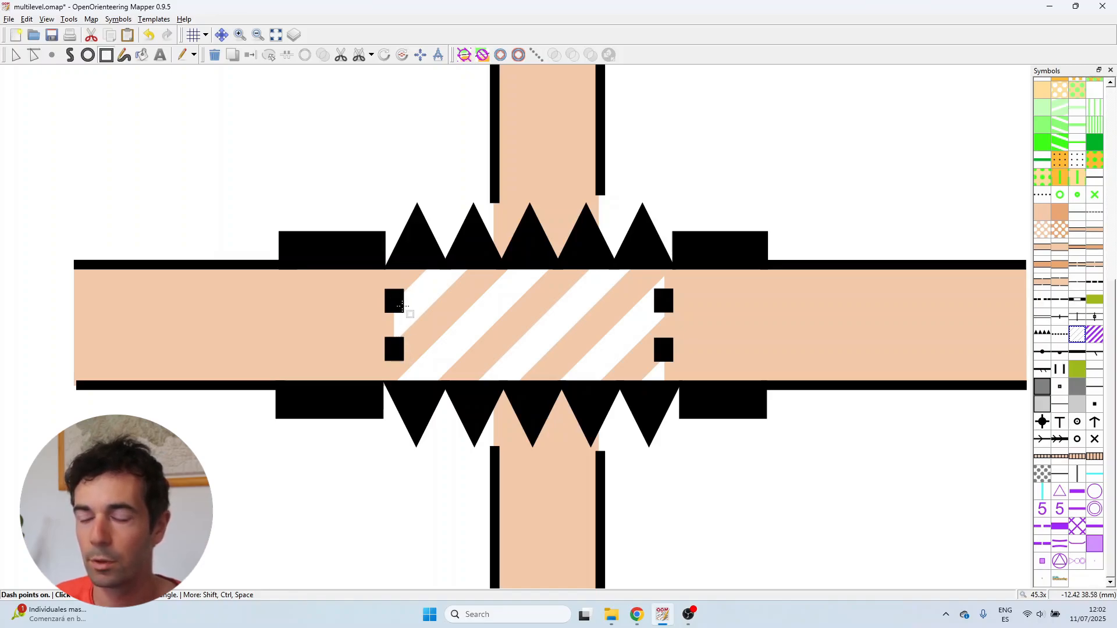
Move the lower road edge, lower triangle line and lower black blocks up to narrow the road
{"action": "scroll", "coordinate": [431, 283], "scroll_direction": "down", "scroll_amount": 2}
{"action": "scroll", "coordinate": [534, 368], "scroll_direction": "down", "scroll_amount": 1}
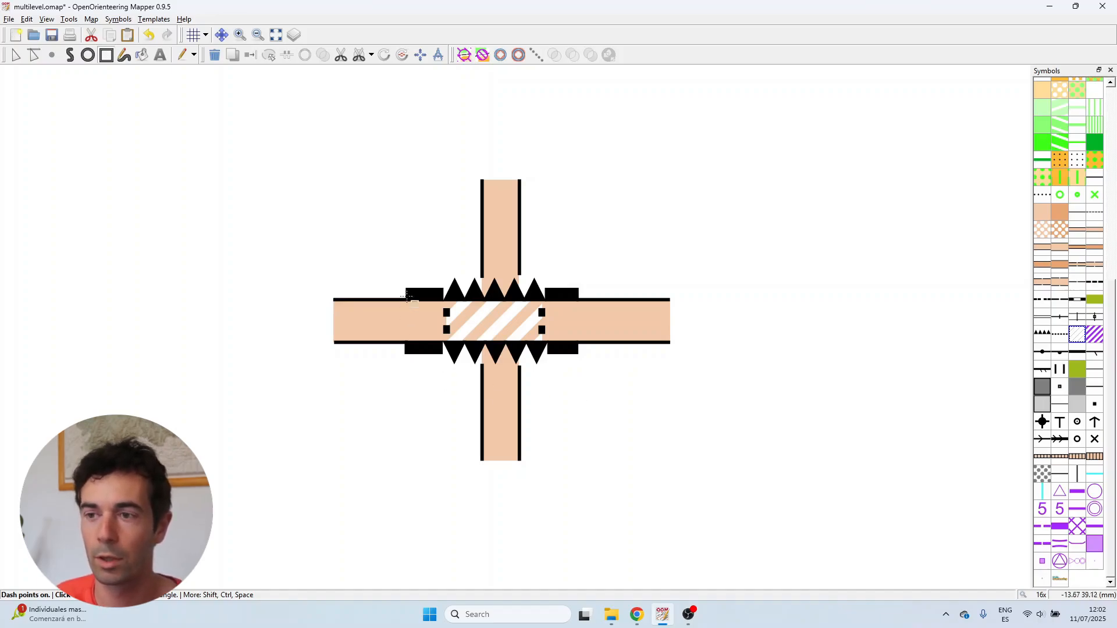
{"action": "scroll", "coordinate": [578, 323], "scroll_direction": "up", "scroll_amount": 1}
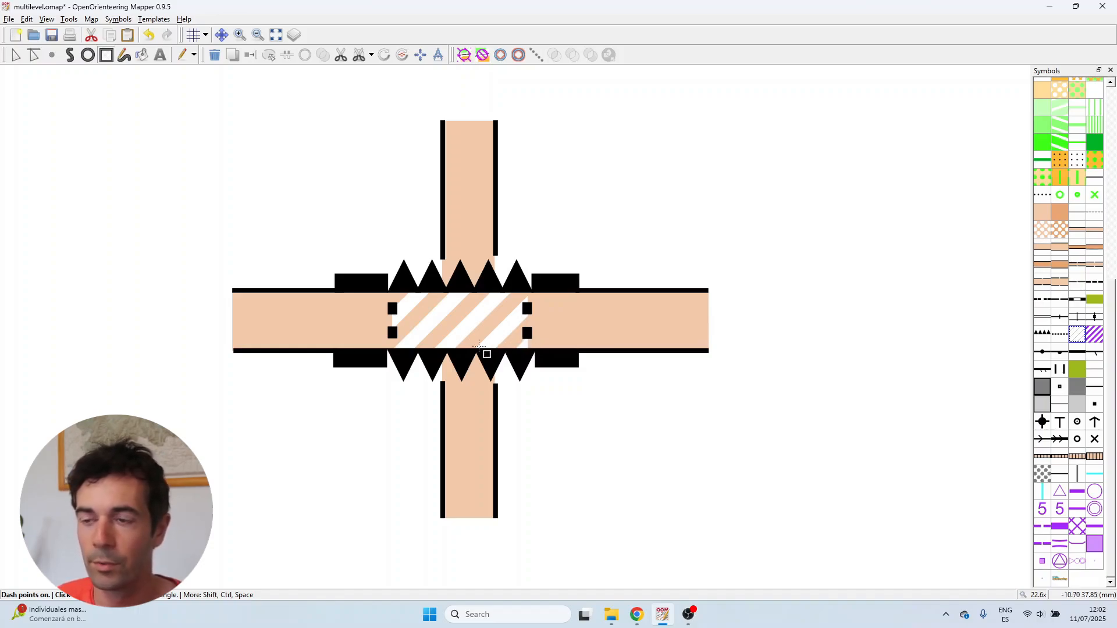
{"action": "scroll", "coordinate": [452, 334], "scroll_direction": "up", "scroll_amount": 1}
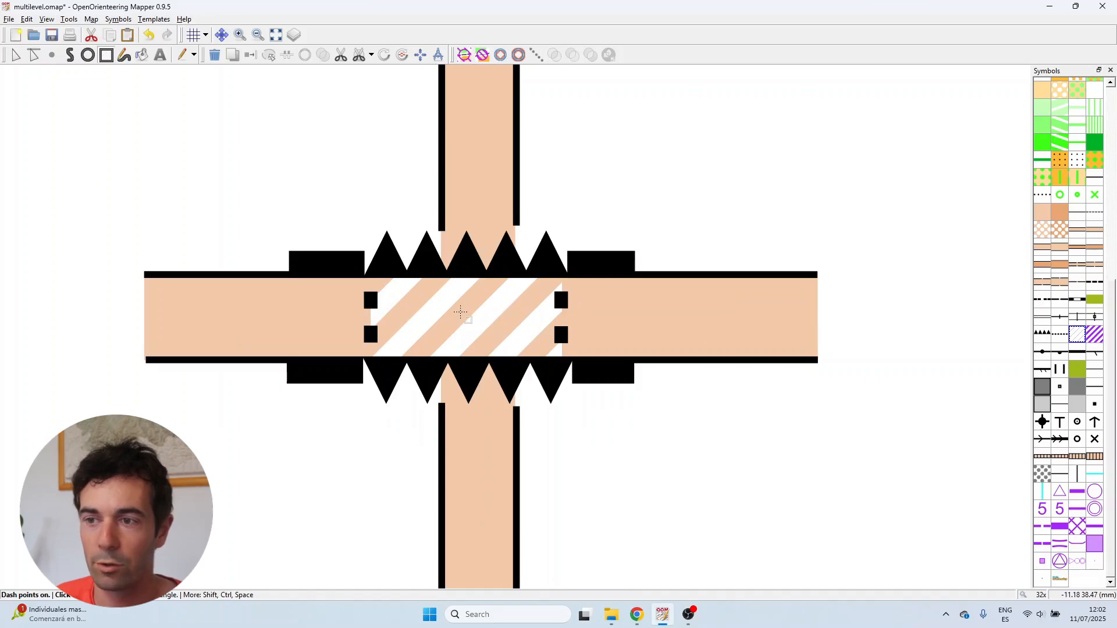
{"action": "left_click", "coordinate": [15, 57]}
{"action": "scroll", "coordinate": [375, 314], "scroll_direction": "up", "scroll_amount": 1}
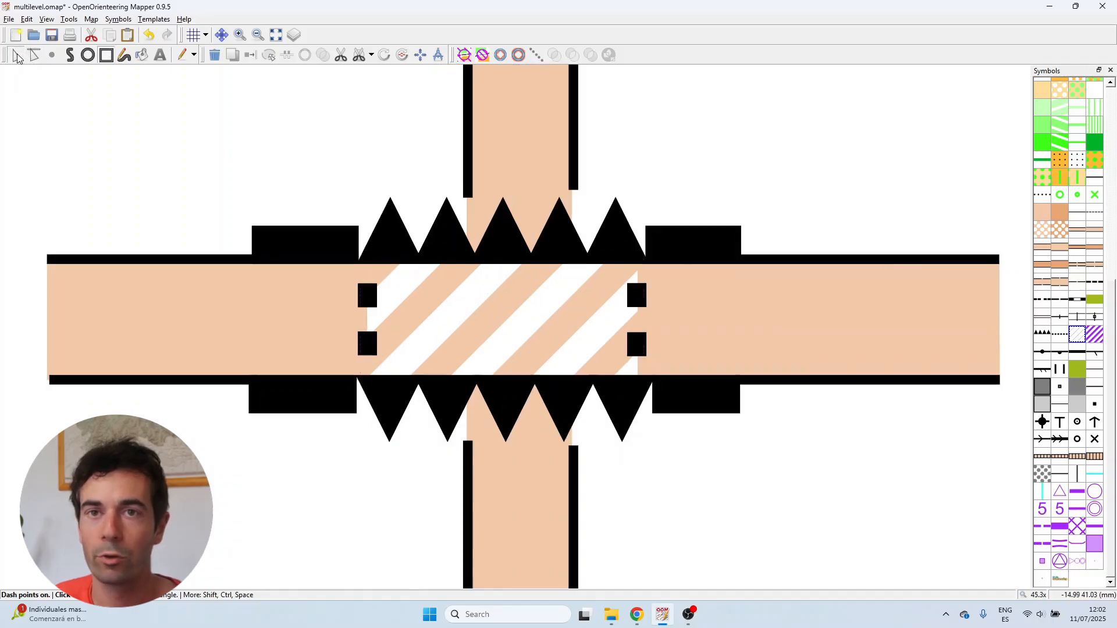
{"action": "left_click", "coordinate": [361, 321]}
{"action": "mouse_move", "coordinate": [215, 384]}
{"action": "left_mouse_down"}
{"action": "mouse_move", "coordinate": [361, 396]}
{"action": "mouse_move", "coordinate": [680, 388]}
{"action": "left_mouse_up"}
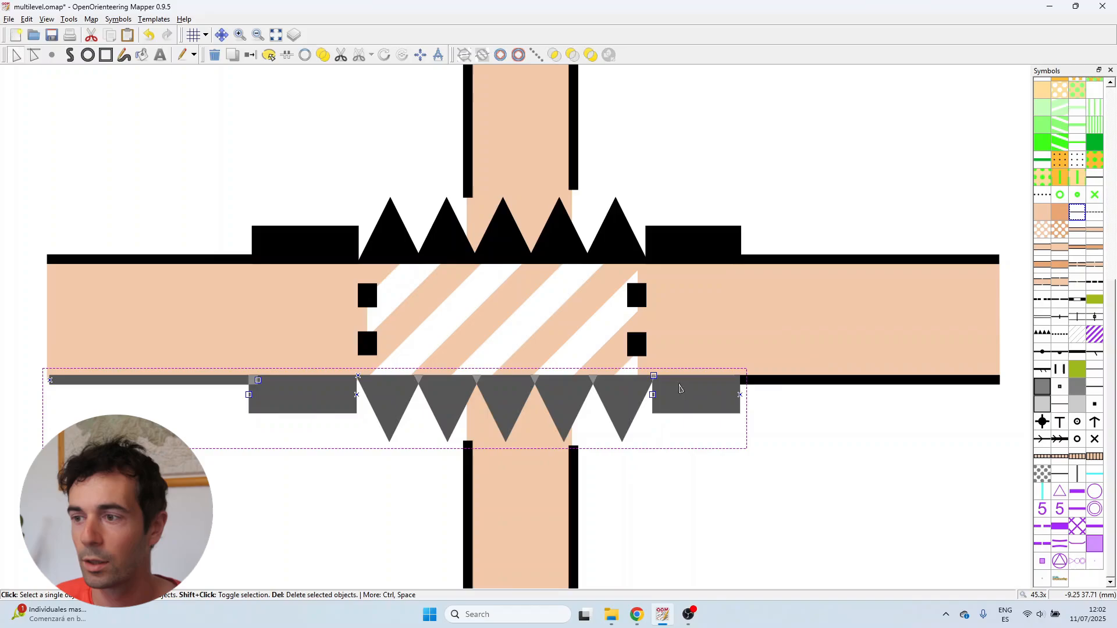
{"action": "left_click", "coordinate": [785, 381], "text": "shift"}
{"action": "left_click_drag", "start_coordinate": [785, 382], "coordinate": [784, 317]}
Move the bottom edges of the striped area and the road area up to the new lower road edge
{"action": "left_click", "coordinate": [532, 378]}
{"action": "key", "text": "l"}
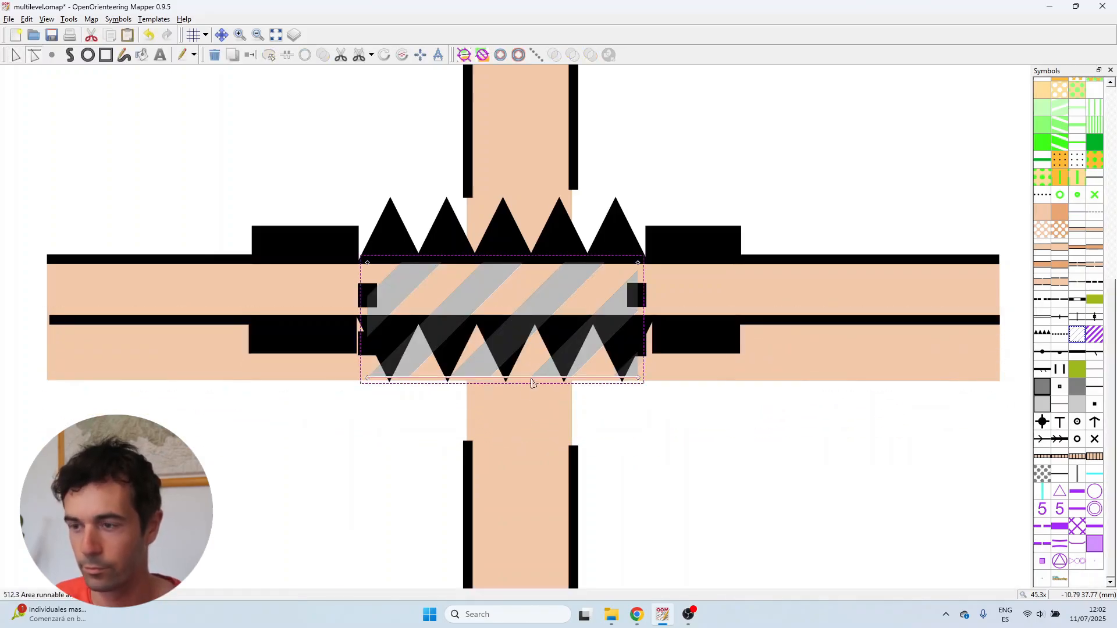
{"action": "left_click_drag", "start_coordinate": [529, 378], "coordinate": [530, 321]}
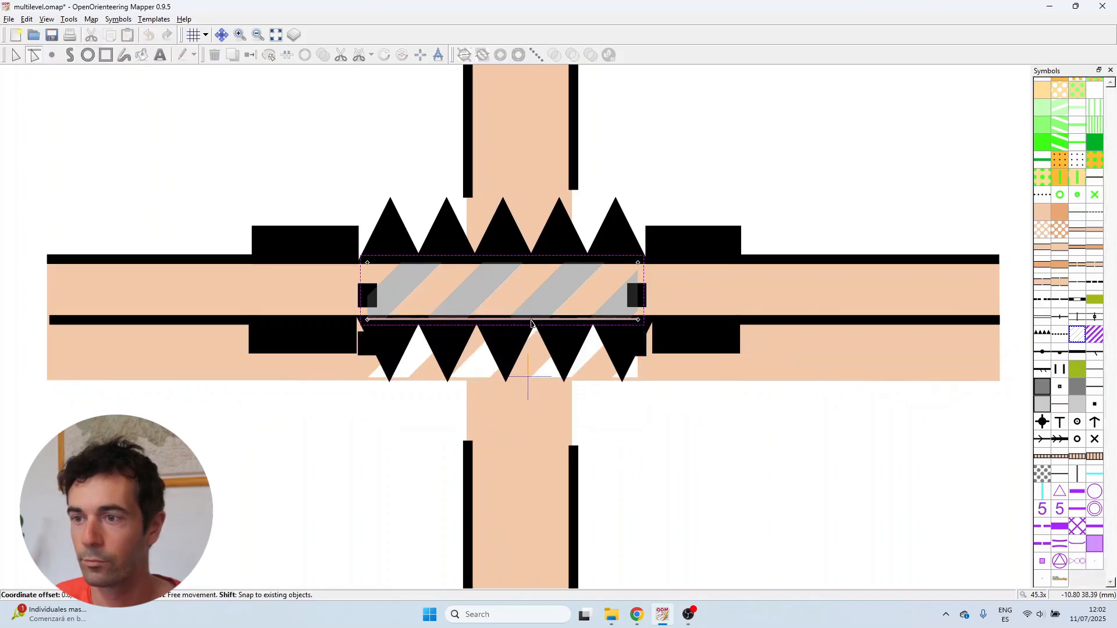
{"action": "left_click", "coordinate": [785, 364]}
{"action": "left_click_drag", "start_coordinate": [766, 384], "coordinate": [766, 320]}
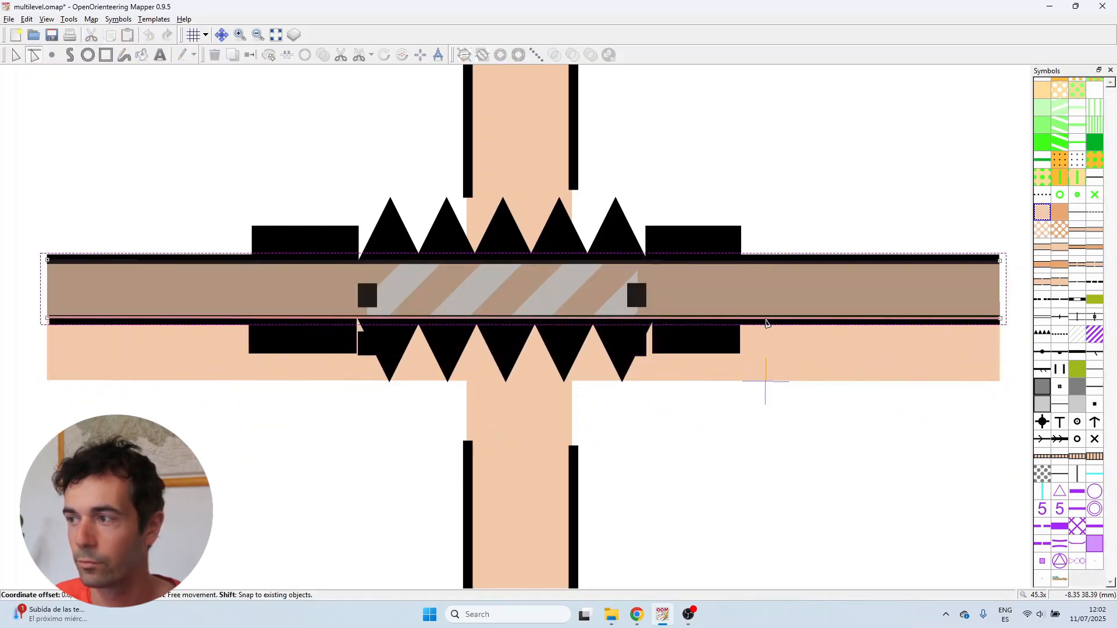
Shorten the bottom ends of both tunnel outline lines up to the new lower road edge
{"action": "left_click", "coordinate": [636, 299]}
{"action": "scroll", "coordinate": [636, 300], "scroll_direction": "up", "scroll_amount": 1}
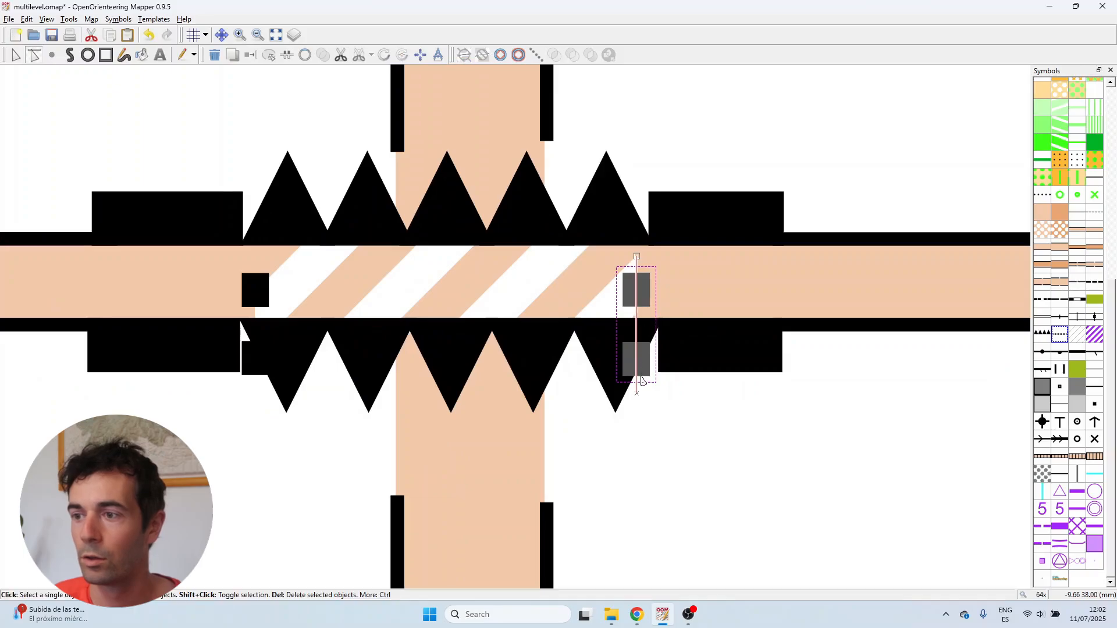
{"action": "left_click_drag", "start_coordinate": [637, 393], "coordinate": [637, 314]}
{"action": "left_click", "coordinate": [253, 301]}
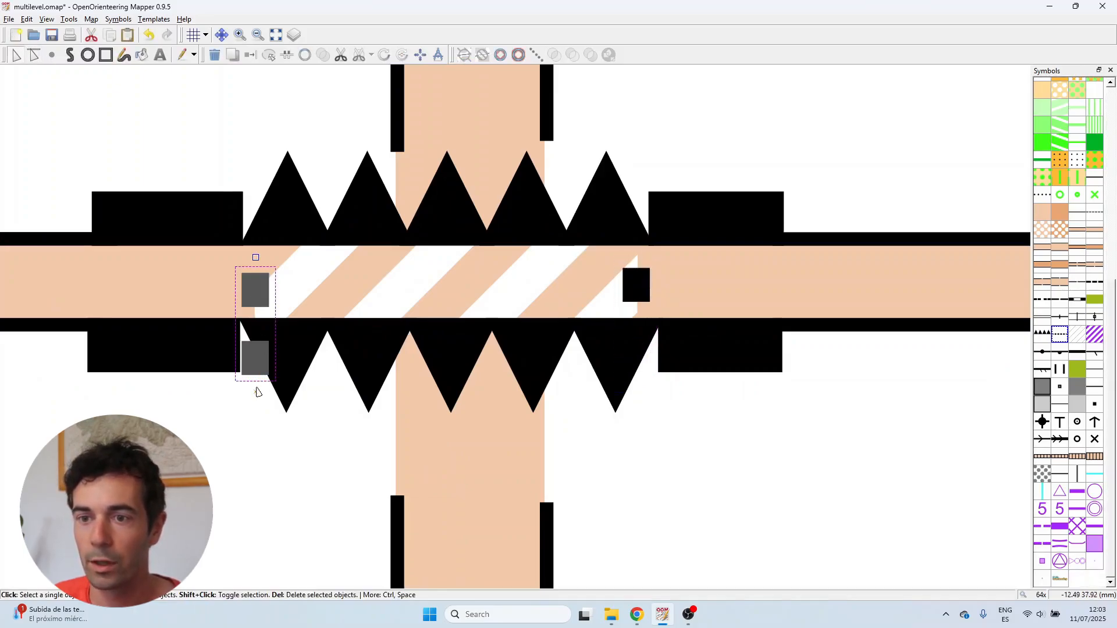
{"action": "left_click_drag", "start_coordinate": [258, 393], "coordinate": [256, 316]}
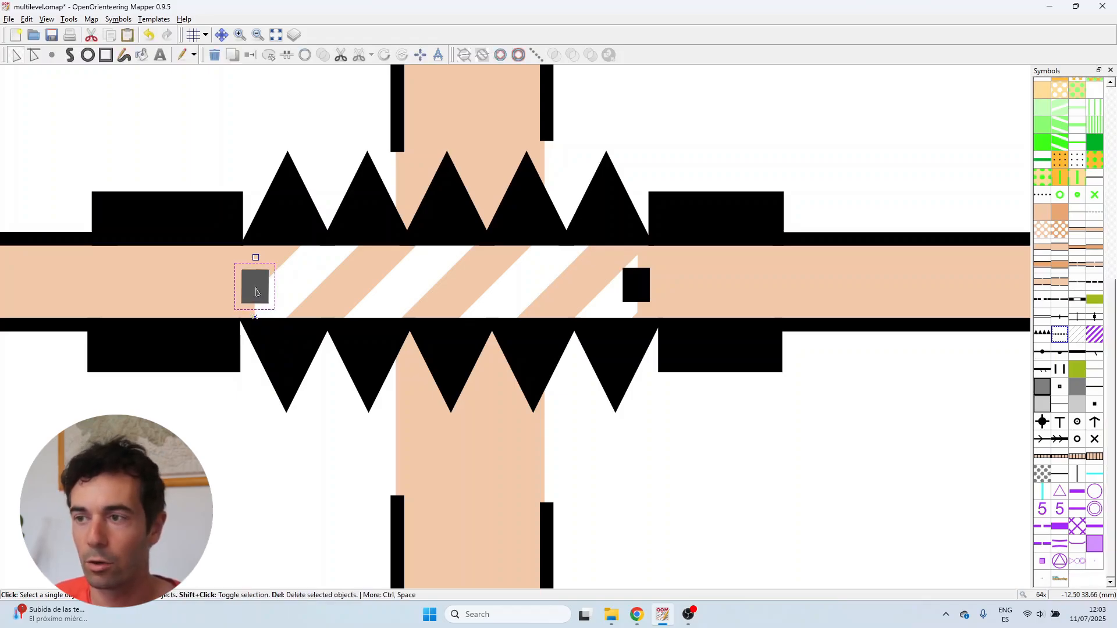
{"action": "left_click", "coordinate": [697, 516]}
{"action": "scroll", "coordinate": [695, 517], "scroll_direction": "down", "scroll_amount": 1}
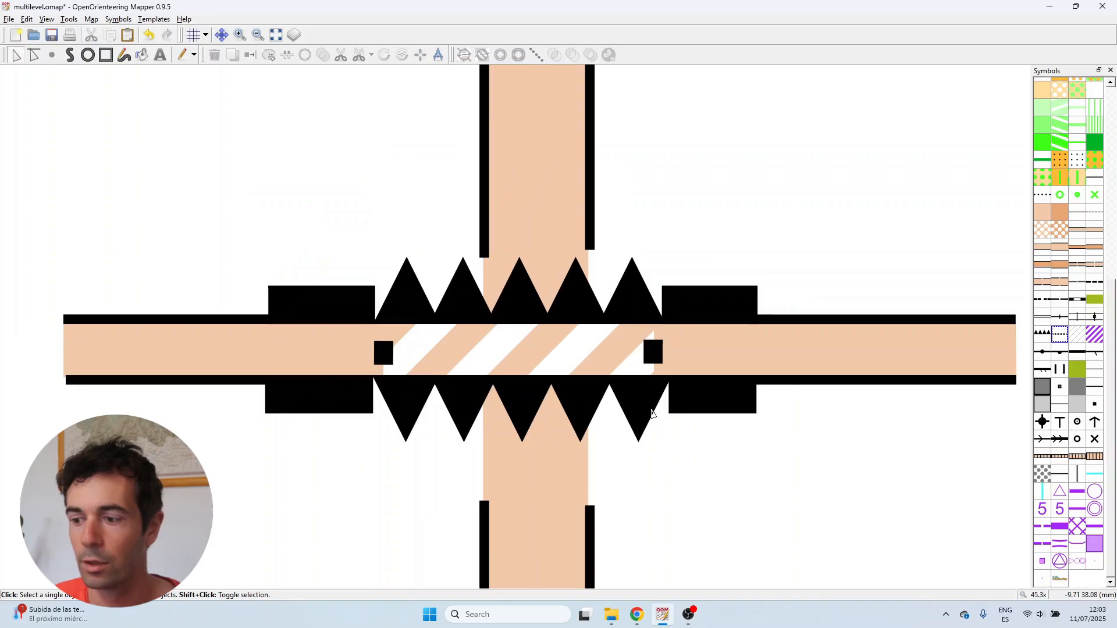
Delete the two small black blocks inside the road at each end of the striped area
{"action": "scroll", "coordinate": [651, 413], "scroll_direction": "up", "scroll_amount": 1}
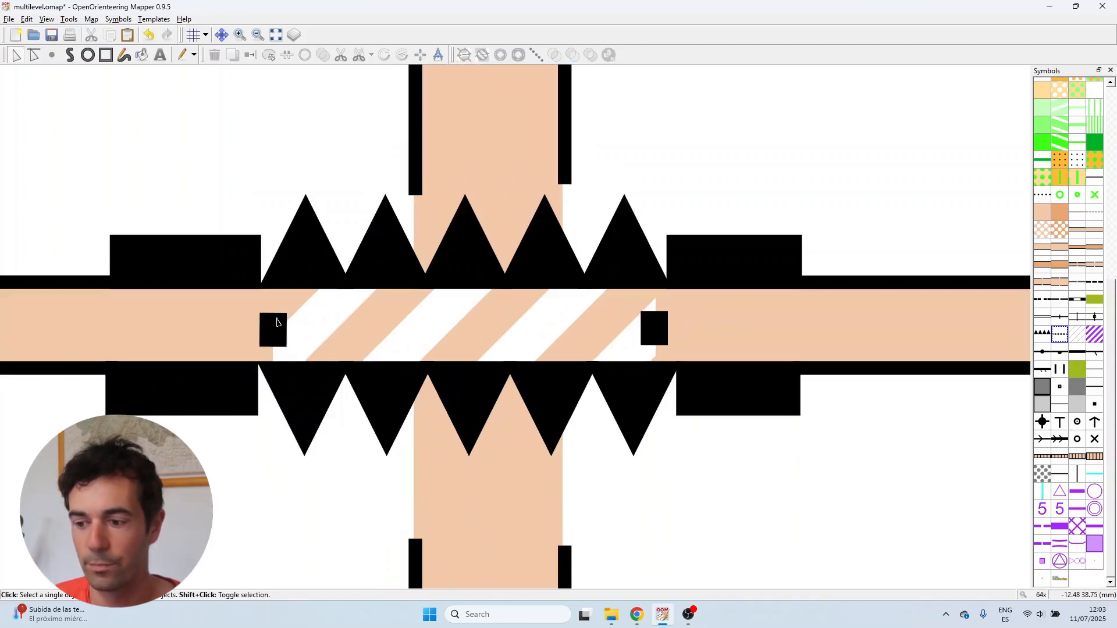
{"action": "scroll", "coordinate": [482, 301], "scroll_direction": "down", "scroll_amount": 1}
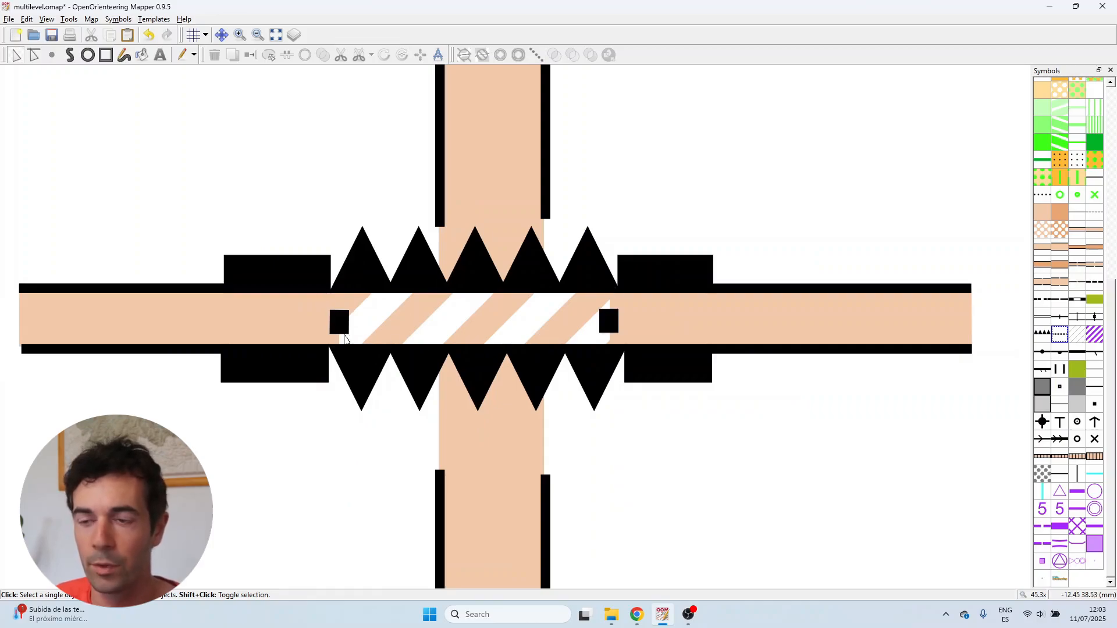
{"action": "left_click", "coordinate": [340, 329]}
{"action": "key", "text": "Delete"}
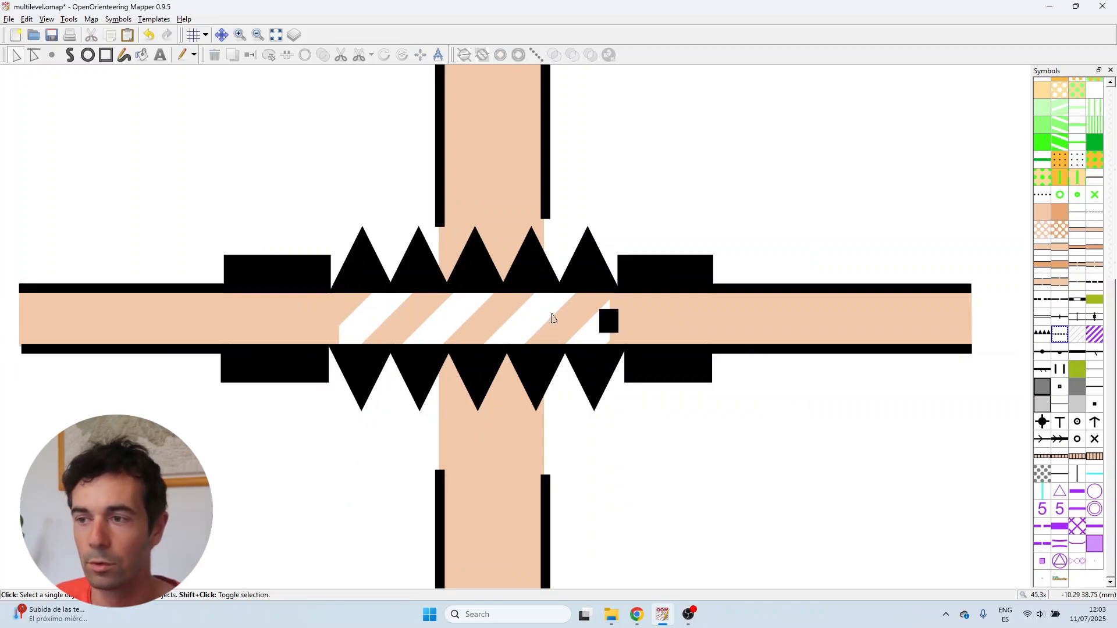
{"action": "left_click", "coordinate": [610, 326]}
{"action": "key", "text": "Delete"}
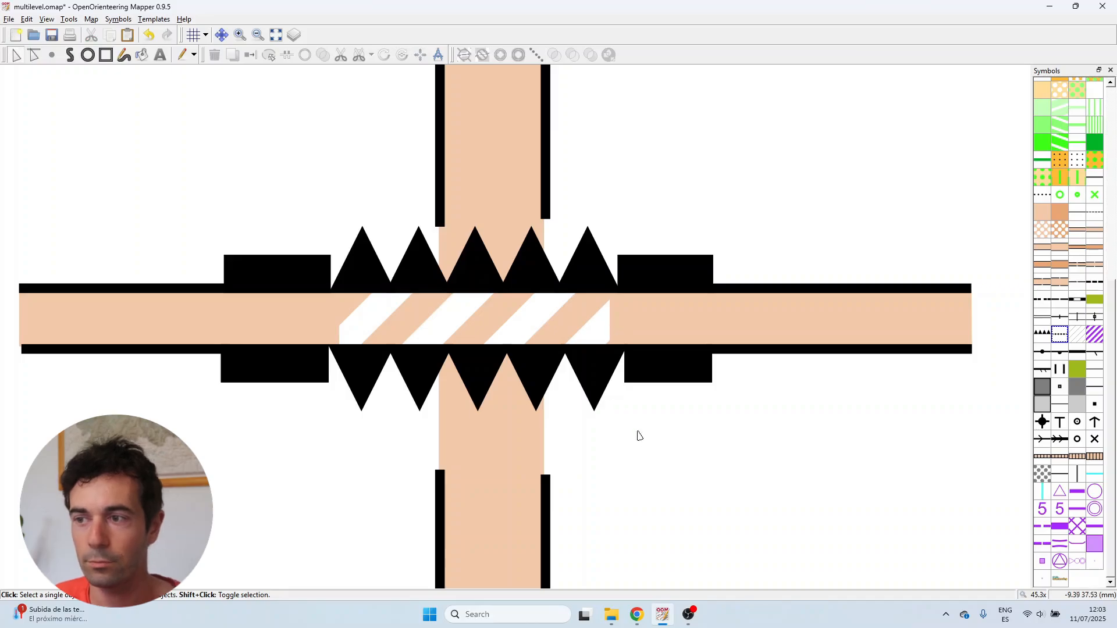
{"action": "scroll", "coordinate": [448, 185], "scroll_direction": "up", "scroll_amount": 1}
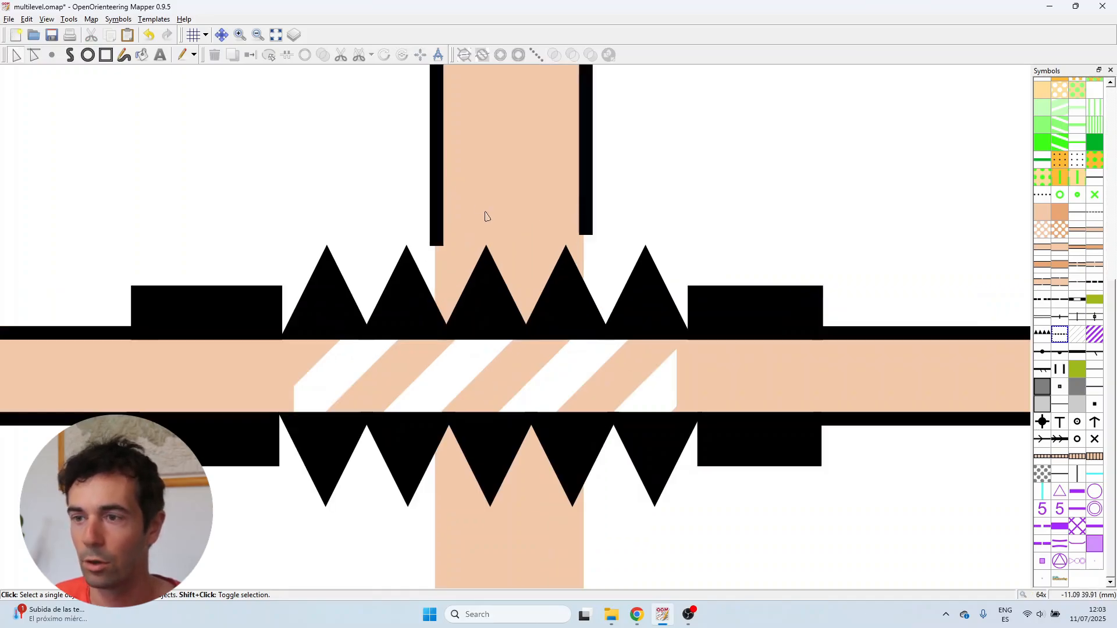
{"action": "scroll", "coordinate": [486, 216], "scroll_direction": "down", "scroll_amount": 1}
{"action": "scroll", "coordinate": [464, 252], "scroll_direction": "up", "scroll_amount": 1}
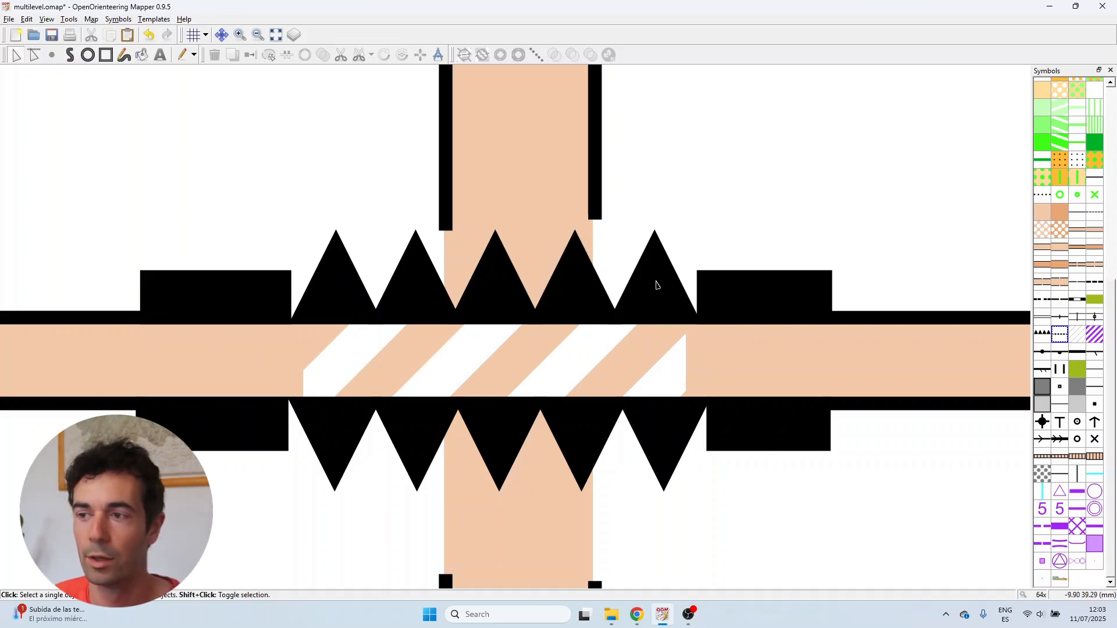
{"action": "left_click", "coordinate": [584, 357]}
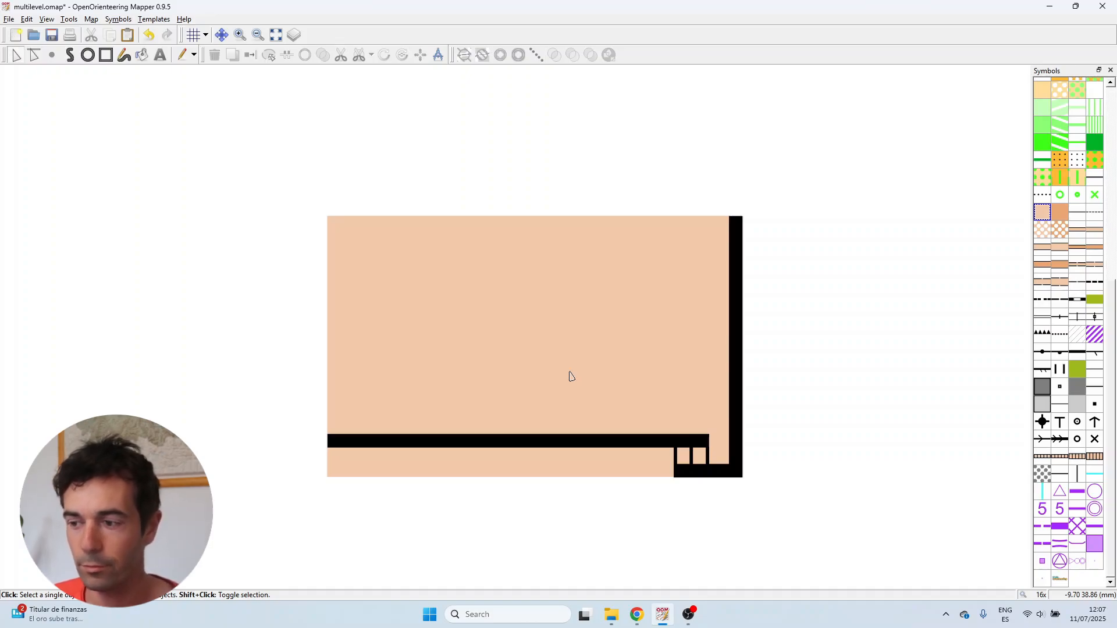
Cut out the middle section of the uncrossable wall along the building's lower edge
{"action": "left_click", "coordinate": [510, 446]}
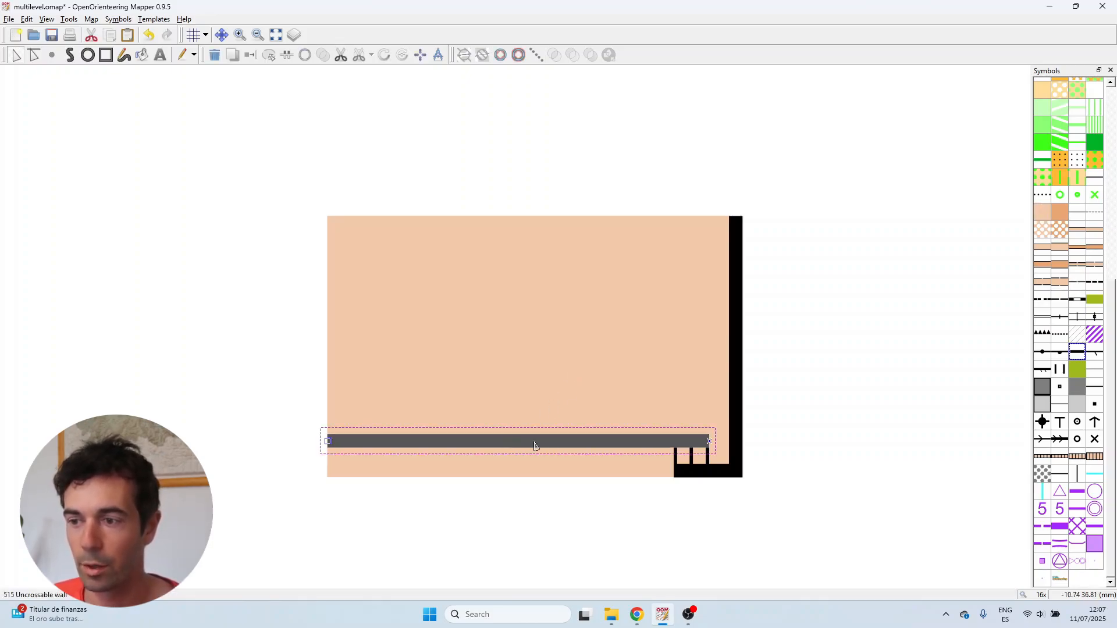
{"action": "scroll", "coordinate": [534, 446], "scroll_direction": "up", "scroll_amount": 1}
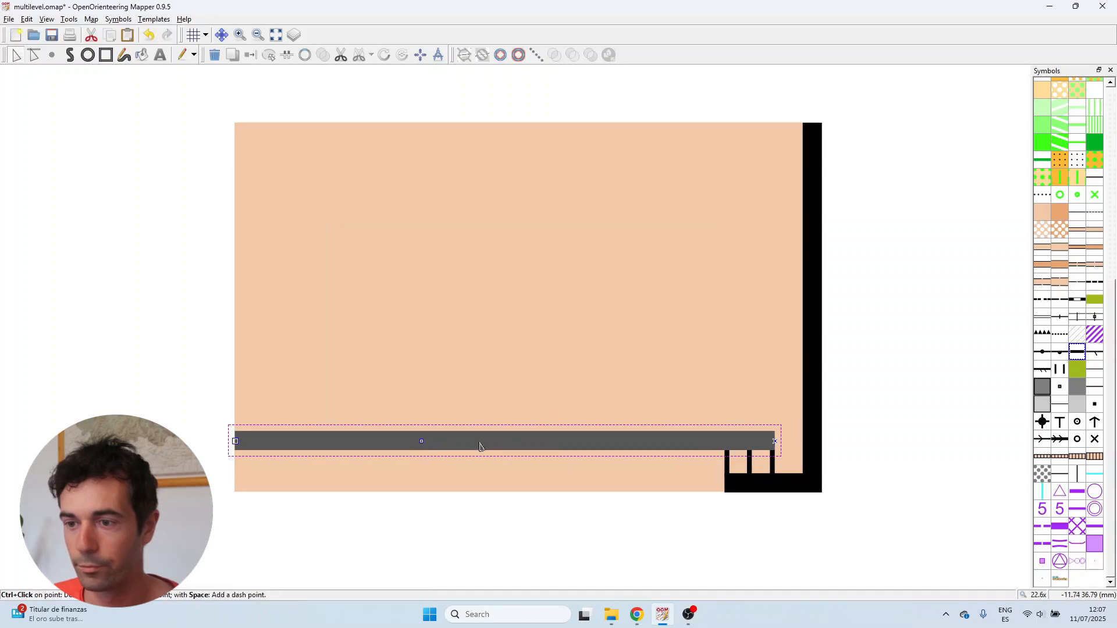
{"action": "key", "text": "c"}
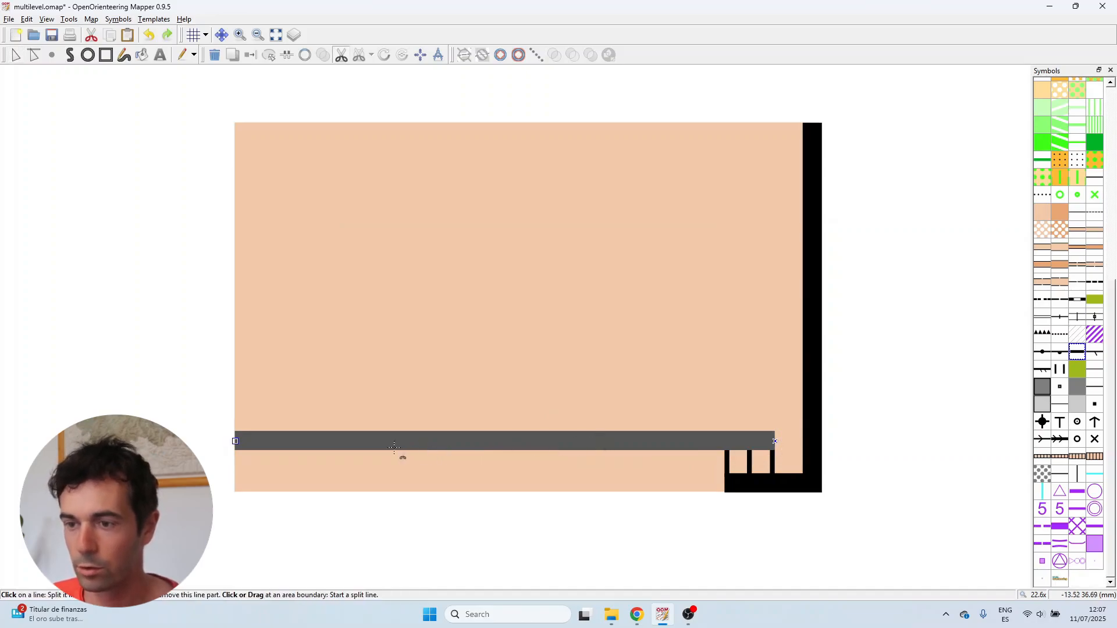
{"action": "left_click_drag", "start_coordinate": [425, 442], "coordinate": [620, 436]}
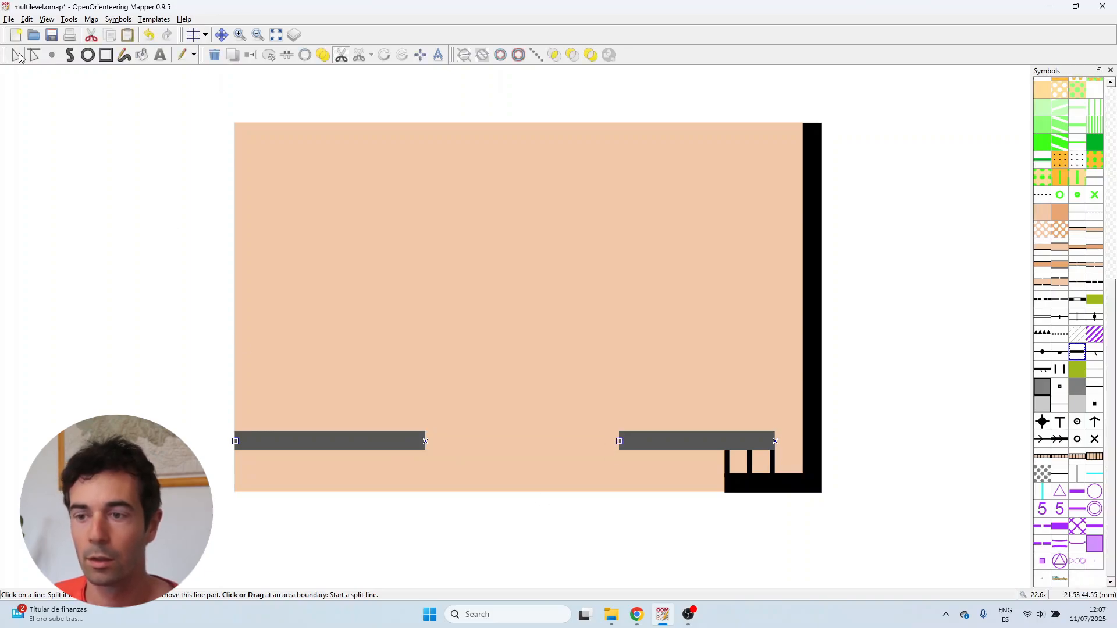
{"action": "left_click", "coordinate": [16, 54]}
Draw a 512.1 Bridge or tunnel entrance line across the gap in the building wall
{"action": "left_click", "coordinate": [955, 404]}
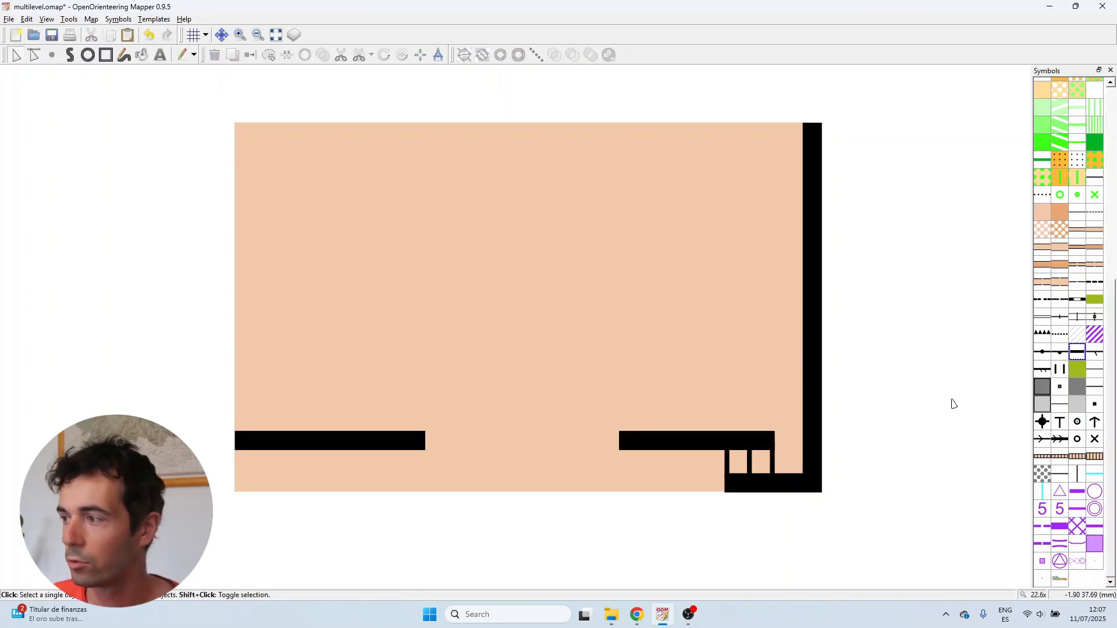
{"action": "left_click", "coordinate": [1045, 341]}
{"action": "scroll", "coordinate": [506, 405], "scroll_direction": "up", "scroll_amount": 4}
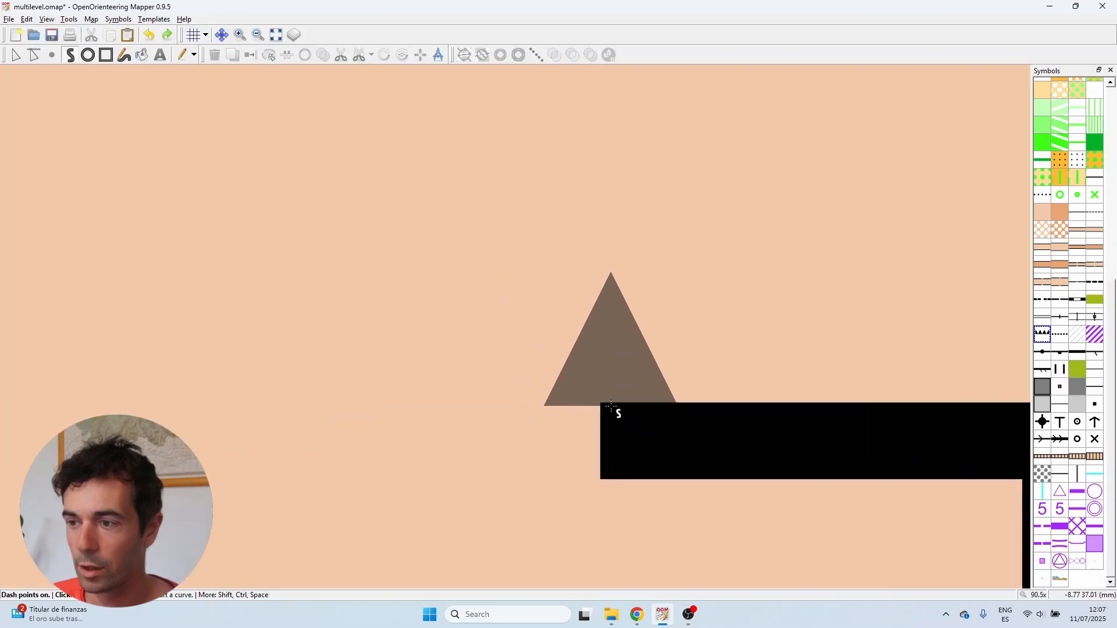
{"action": "left_click", "coordinate": [606, 406]}
{"action": "scroll", "coordinate": [606, 405], "scroll_direction": "down", "scroll_amount": 2}
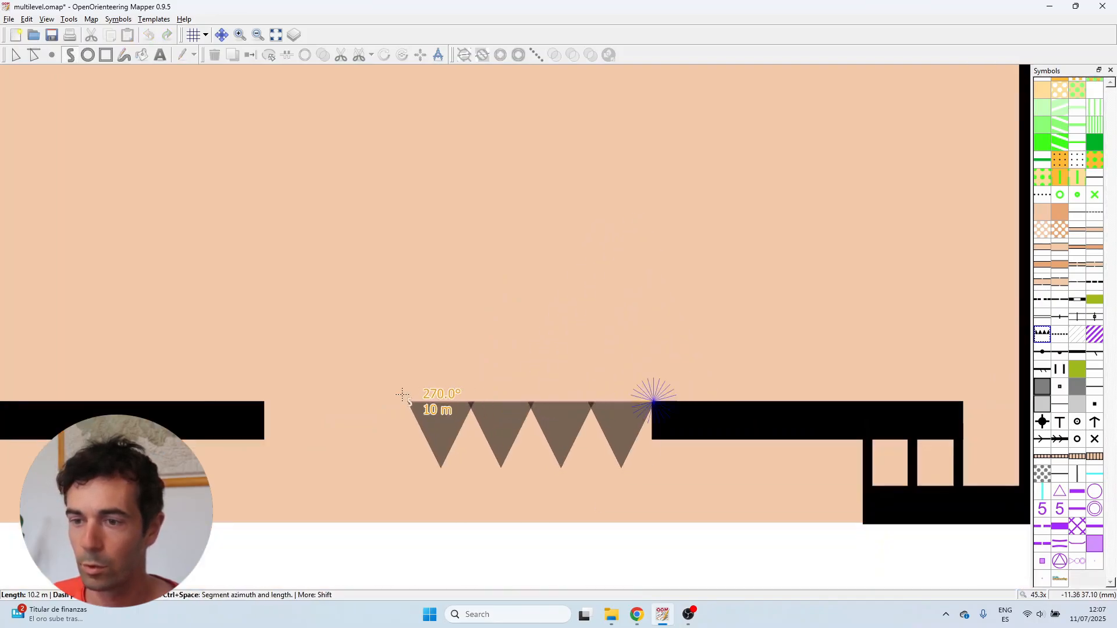
{"action": "double_click", "coordinate": [265, 402]}
{"action": "scroll", "coordinate": [624, 329], "scroll_direction": "down", "scroll_amount": 1}
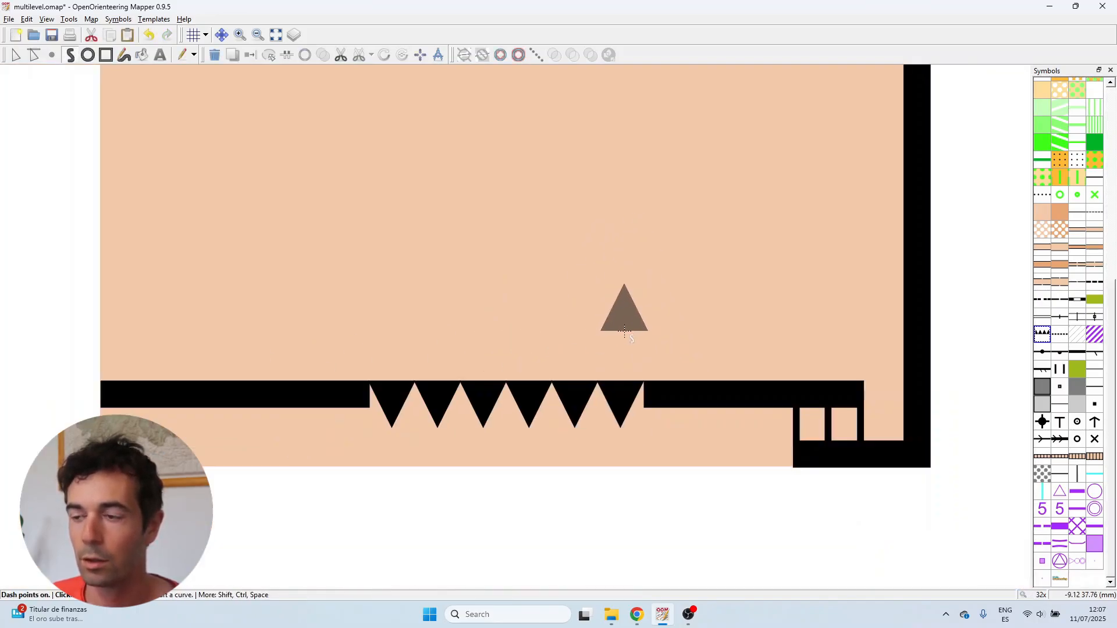
{"action": "scroll", "coordinate": [486, 331], "scroll_direction": "up", "scroll_amount": 1}
{"action": "scroll", "coordinate": [523, 471], "scroll_direction": "down", "scroll_amount": 3}
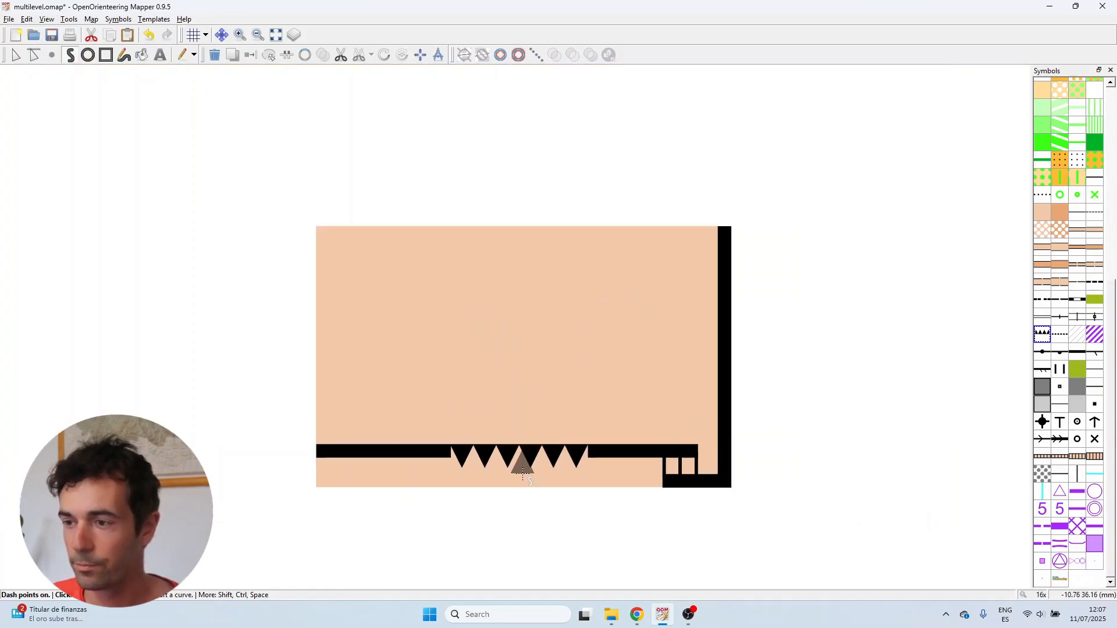
{"action": "scroll", "coordinate": [534, 354], "scroll_direction": "up", "scroll_amount": 1}
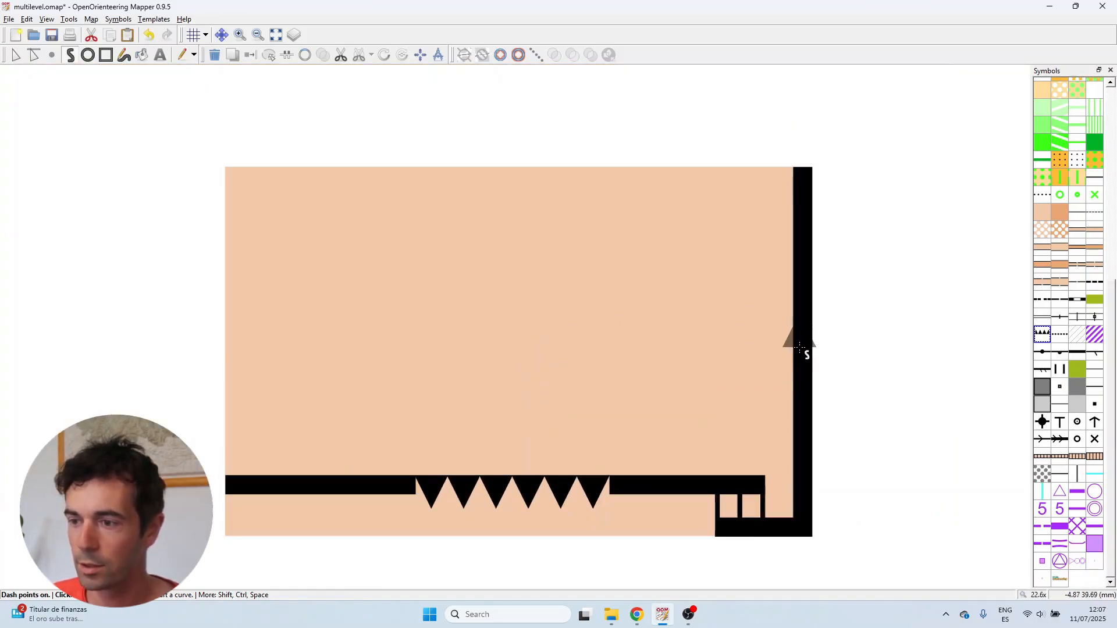
Draw a dashed underpass outline from the wall up around the passage area and back down to the wall
{"action": "left_click", "coordinate": [1062, 336]}
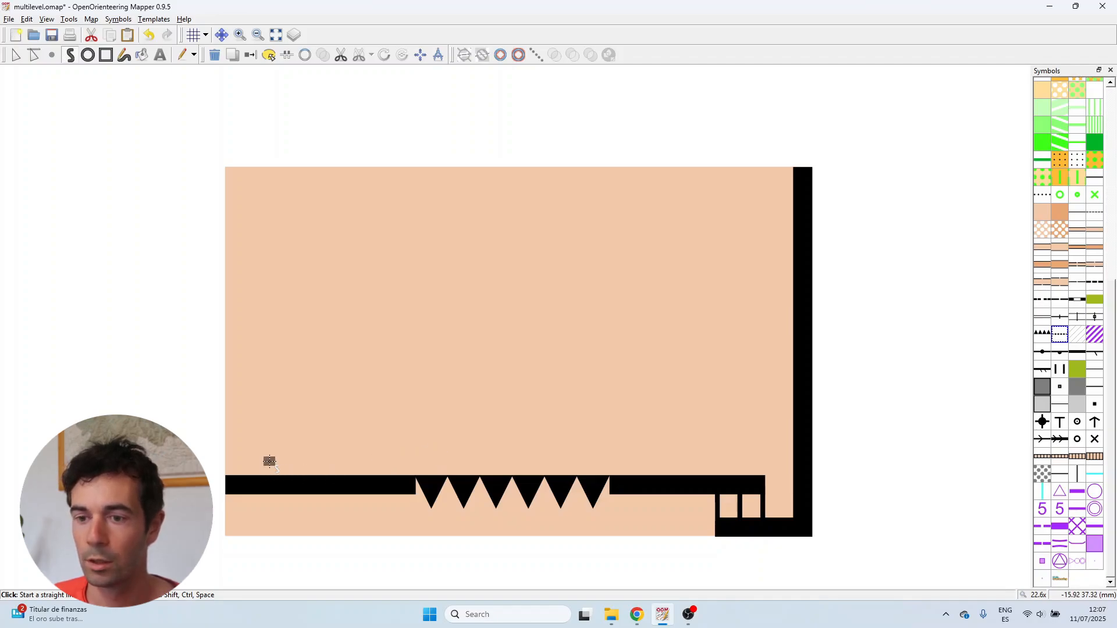
{"action": "key", "text": "ctrl+z"}
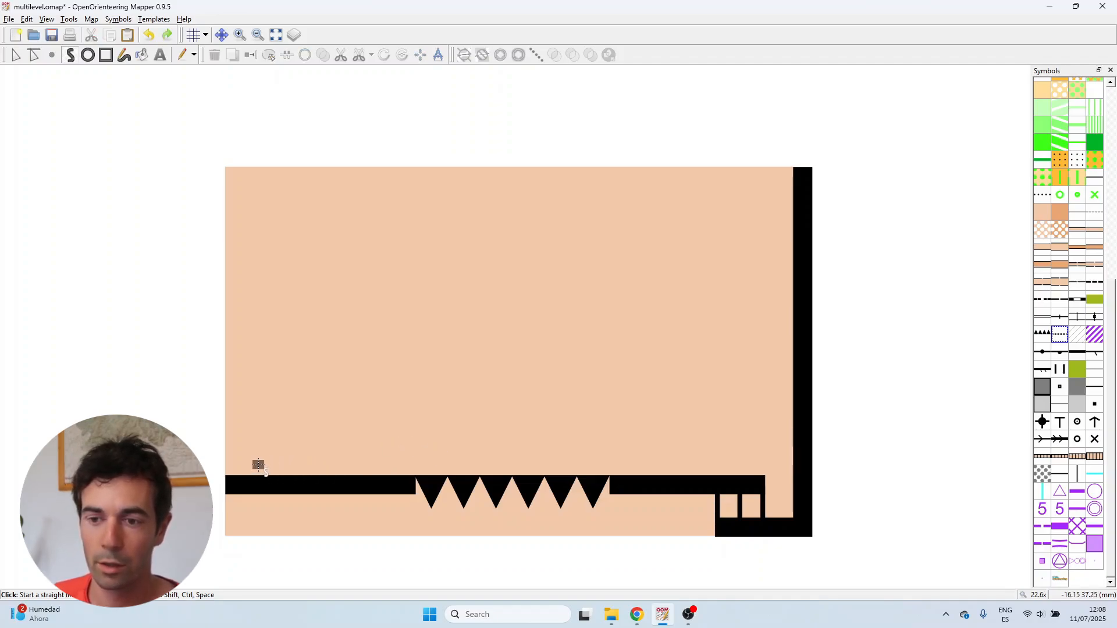
{"action": "left_click", "coordinate": [259, 463]}
{"action": "left_click", "coordinate": [259, 230]}
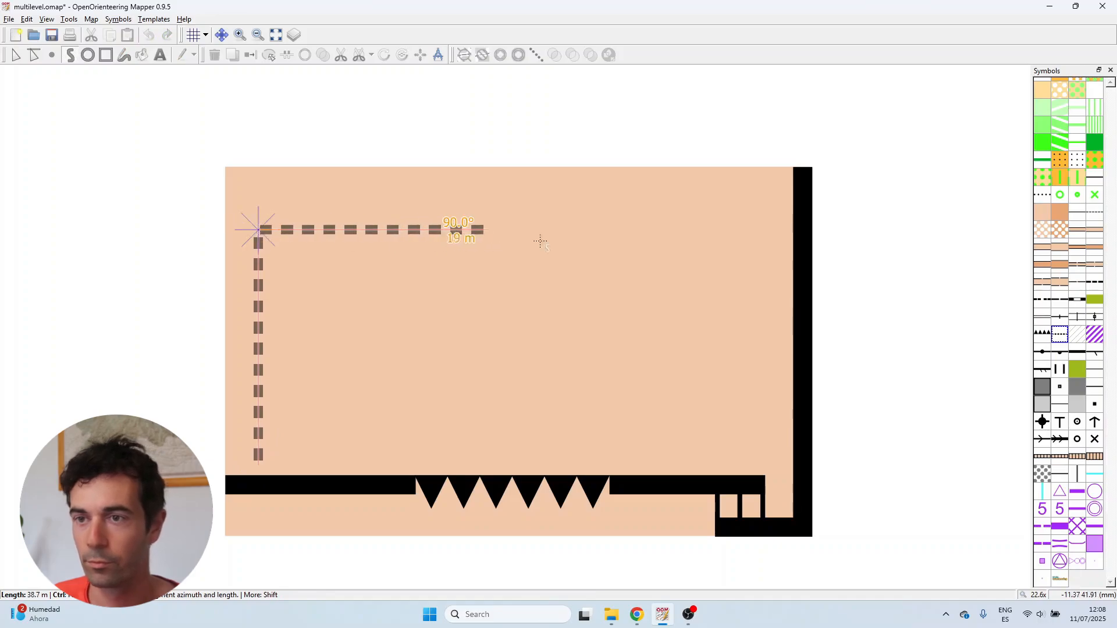
{"action": "left_click", "coordinate": [712, 233]}
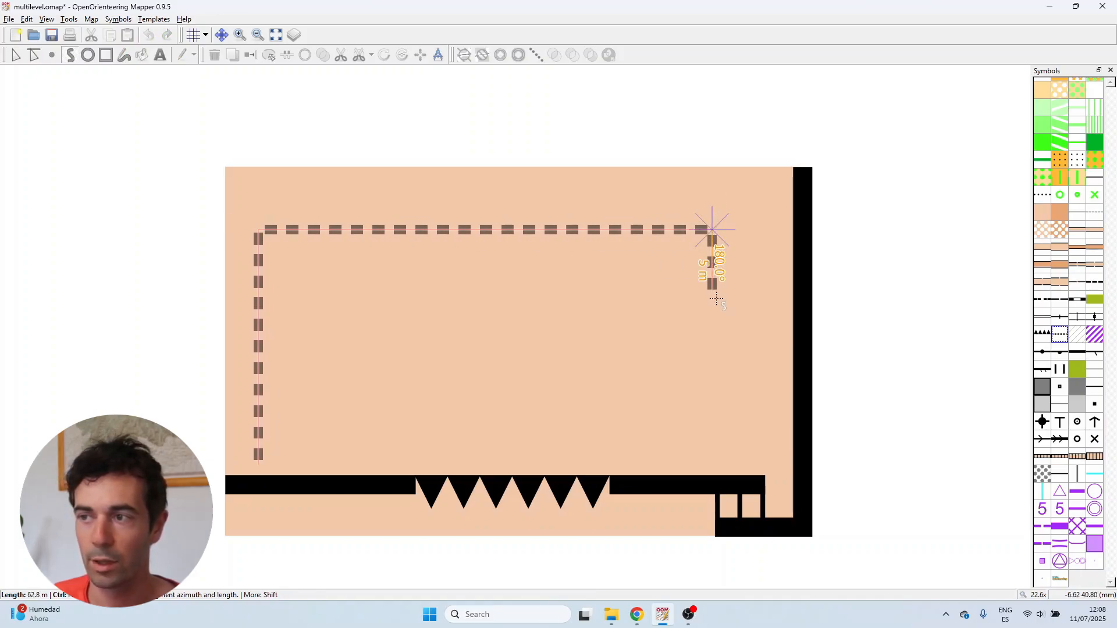
{"action": "left_click", "coordinate": [712, 326]}
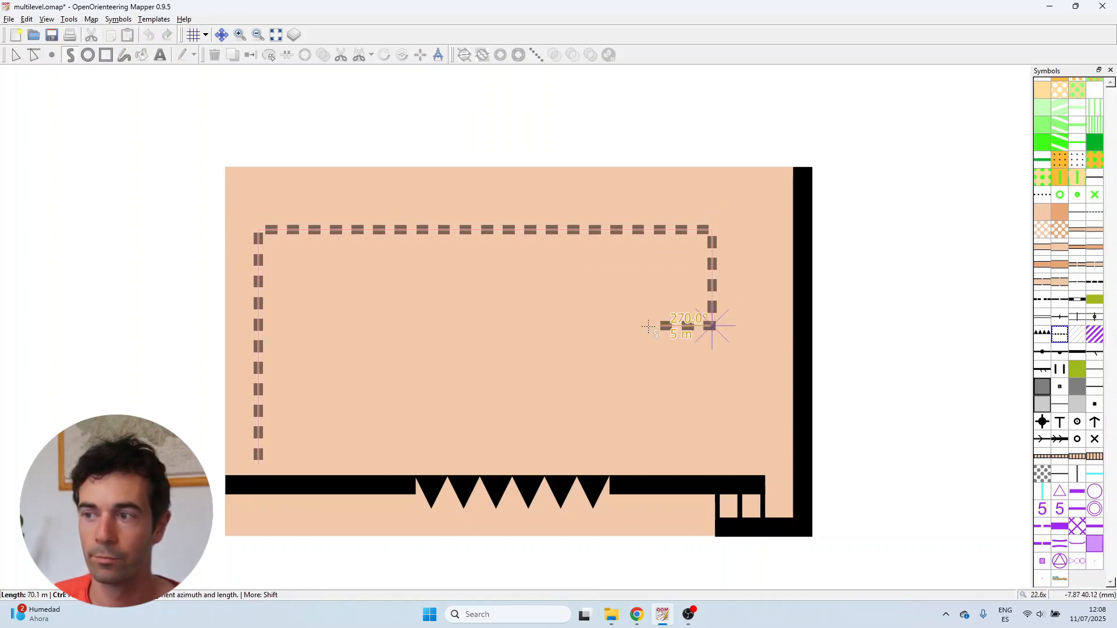
{"action": "left_click", "coordinate": [652, 326]}
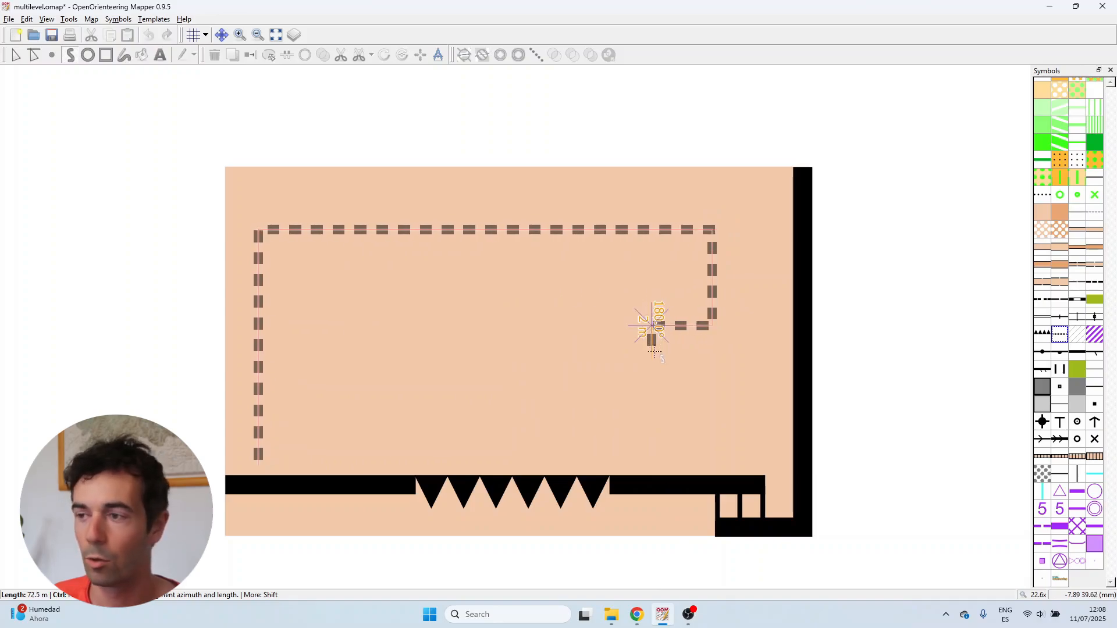
{"action": "left_click", "coordinate": [651, 391]}
{"action": "left_click", "coordinate": [715, 391]}
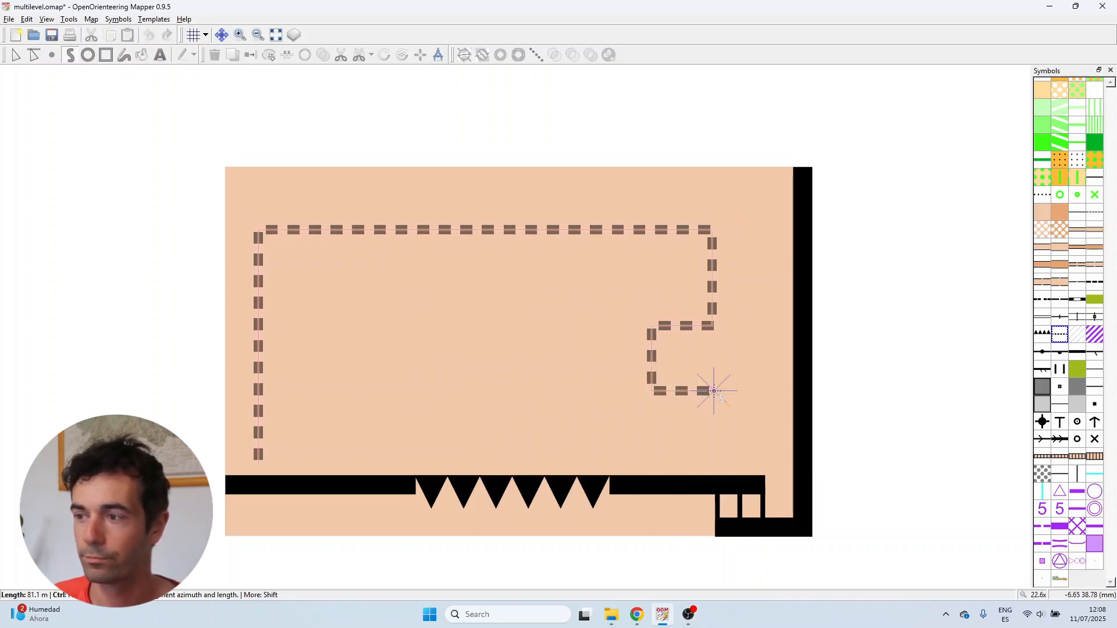
{"action": "double_click", "coordinate": [712, 470]}
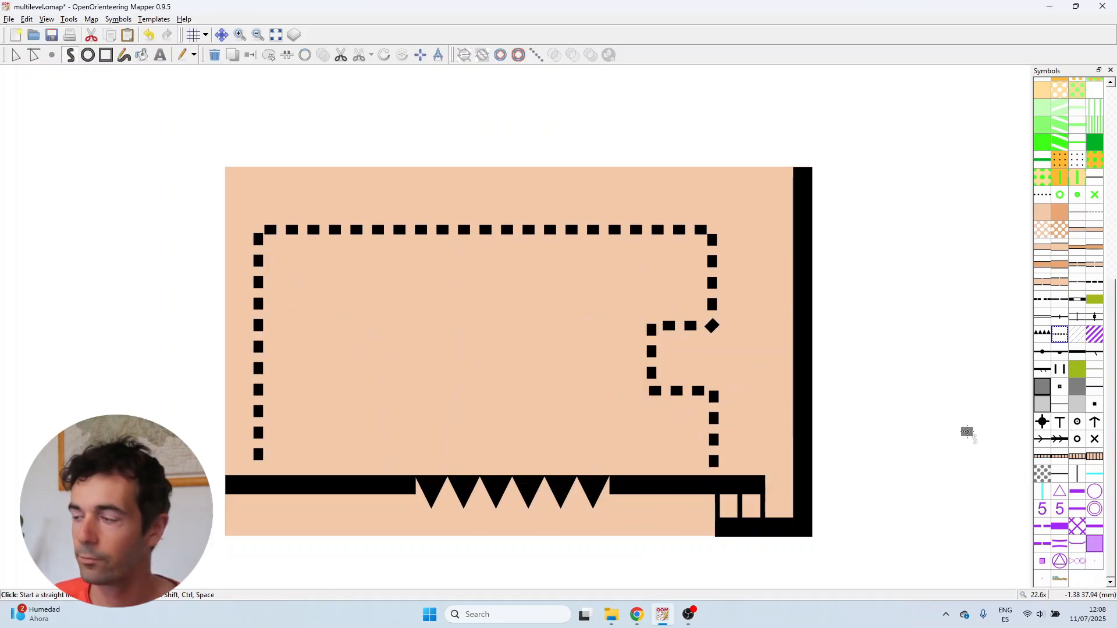
Draw a two-level striped area following the underpass outline and the wall line
{"action": "left_click", "coordinate": [1077, 334]}
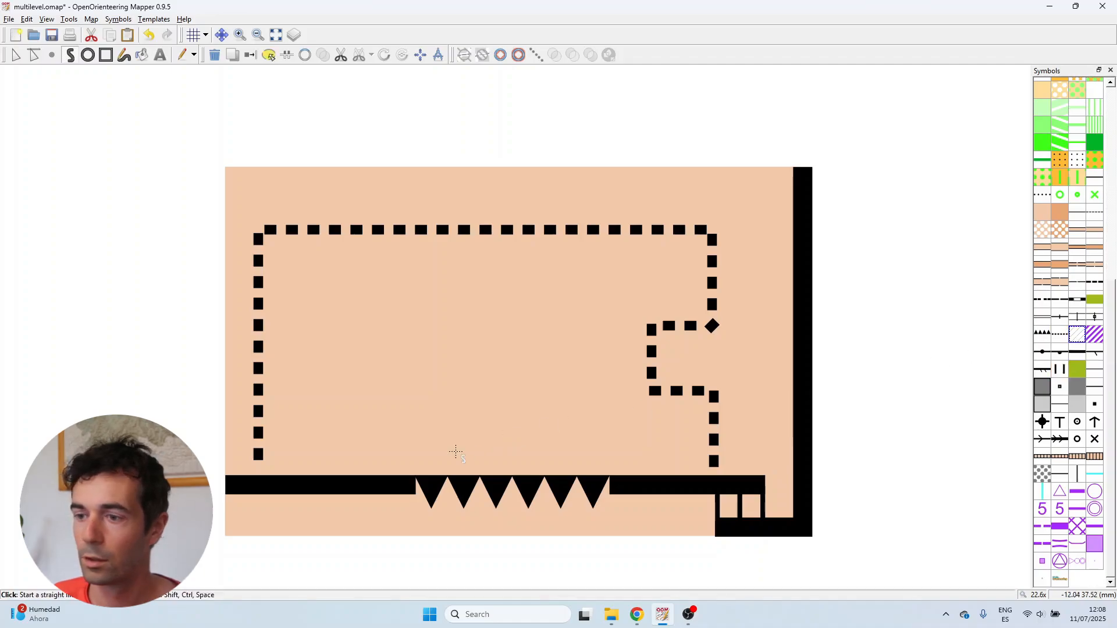
{"action": "left_click", "coordinate": [257, 484]}
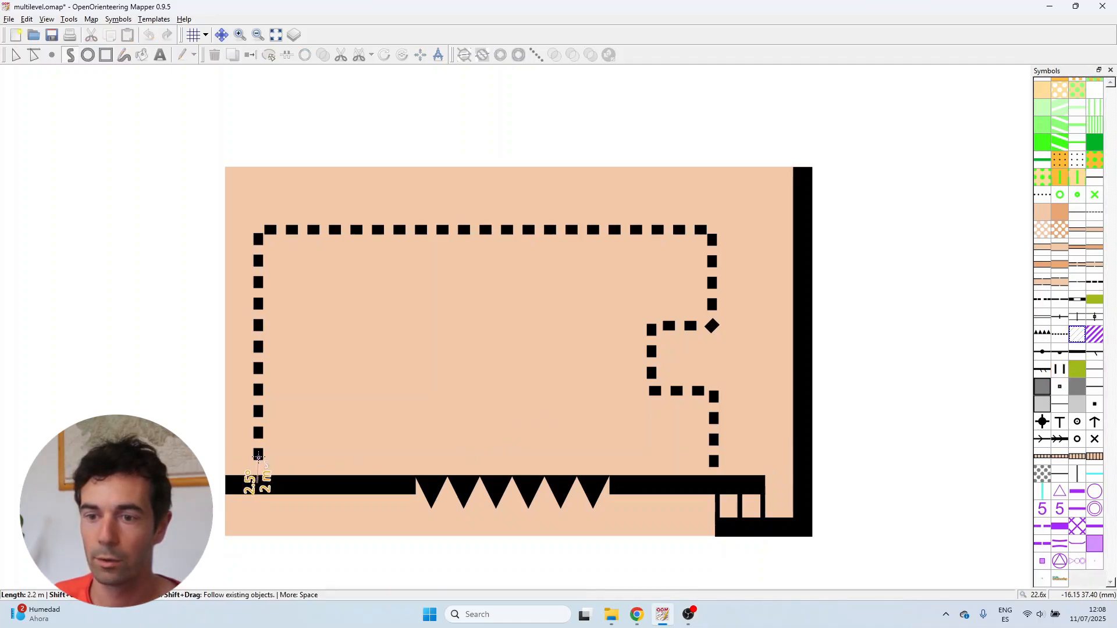
{"action": "mouse_move", "coordinate": [257, 483]}
{"action": "left_mouse_down"}
{"action": "mouse_move", "coordinate": [258, 402]}
{"action": "mouse_move", "coordinate": [378, 230]}
{"action": "mouse_move", "coordinate": [688, 326]}
{"action": "mouse_move", "coordinate": [711, 392]}
{"action": "mouse_move", "coordinate": [721, 489]}
{"action": "left_mouse_up"}
{"action": "scroll", "coordinate": [720, 488], "scroll_direction": "up", "scroll_amount": 2}
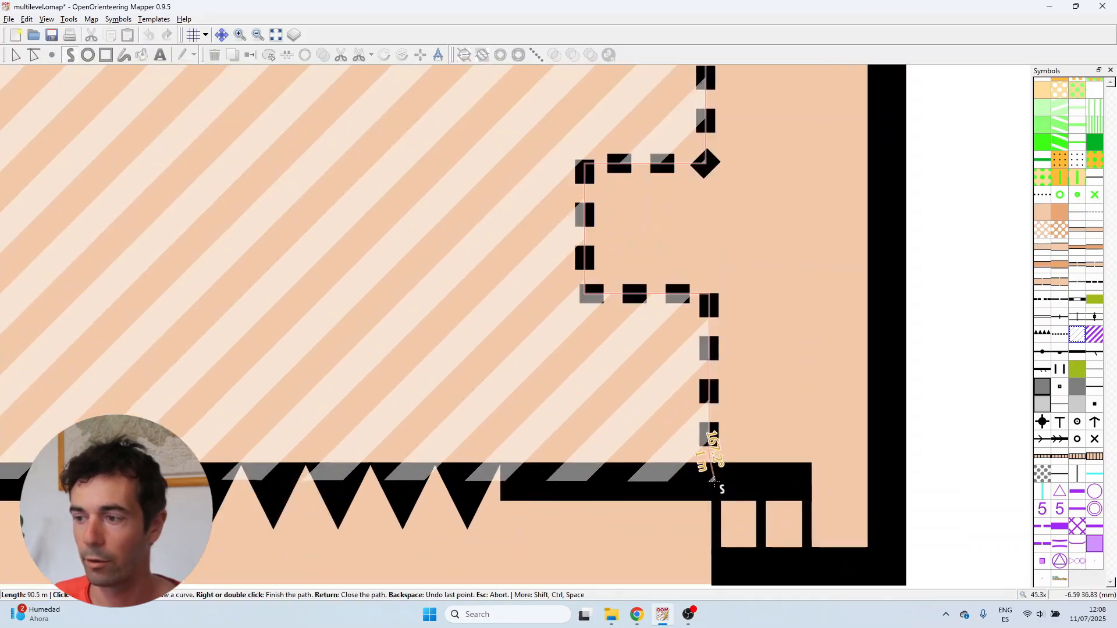
{"action": "right_click", "coordinate": [707, 472]}
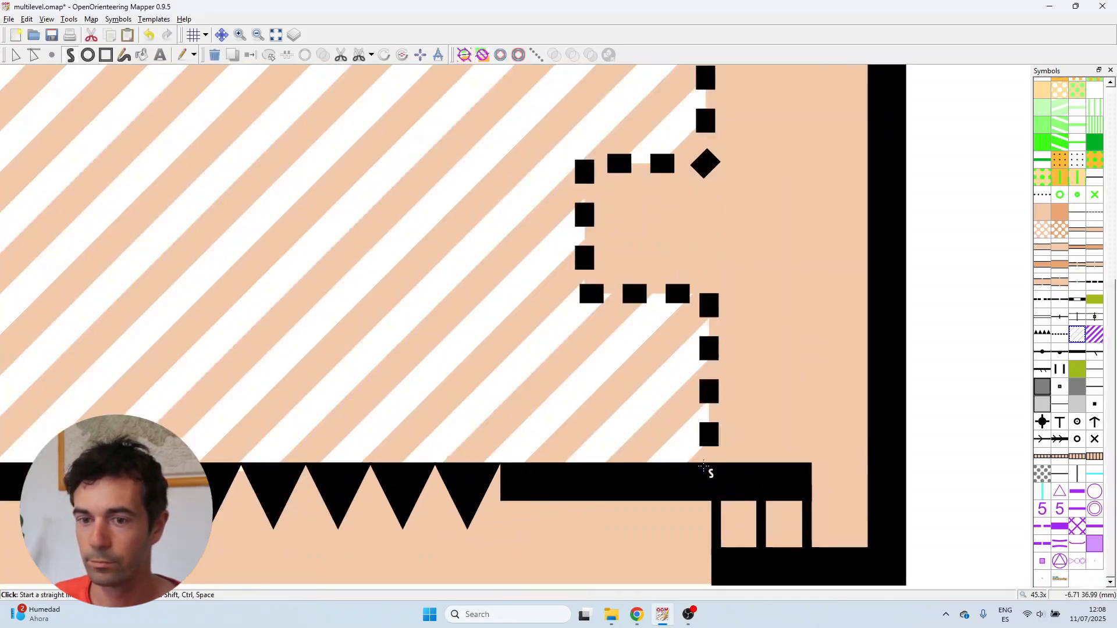
{"action": "scroll", "coordinate": [709, 470], "scroll_direction": "down", "scroll_amount": 2}
{"action": "left_click", "coordinate": [16, 55]}
Examine the finished building passage with its outline, striped area and entrance line
{"action": "scroll", "coordinate": [244, 469], "scroll_direction": "up", "scroll_amount": 3}
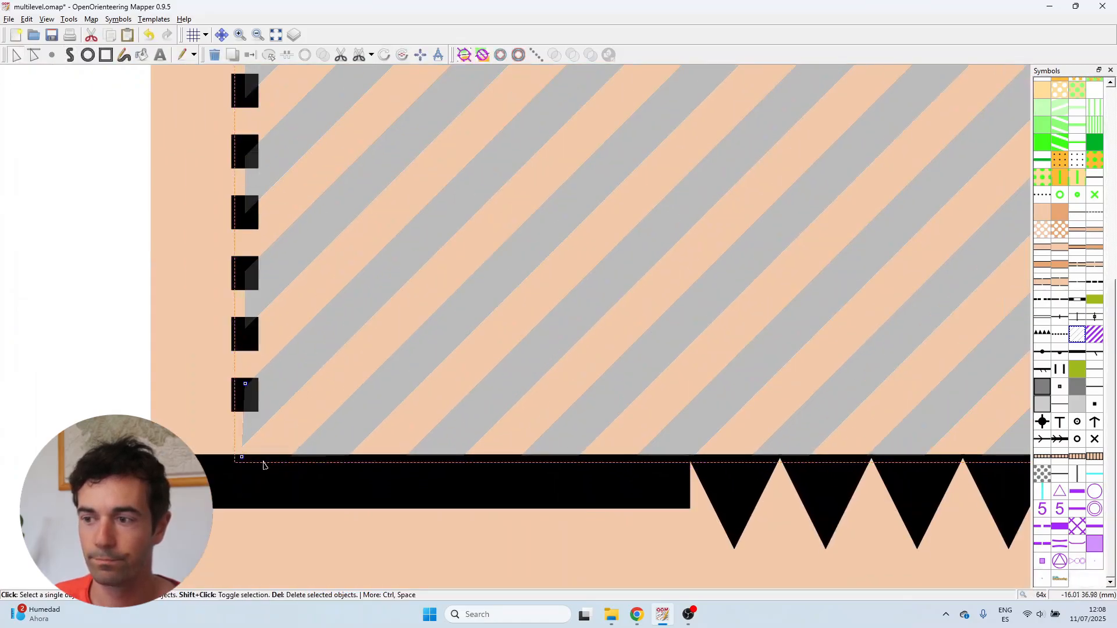
{"action": "scroll", "coordinate": [239, 457], "scroll_direction": "down", "scroll_amount": 2}
{"action": "left_click", "coordinate": [234, 385]}
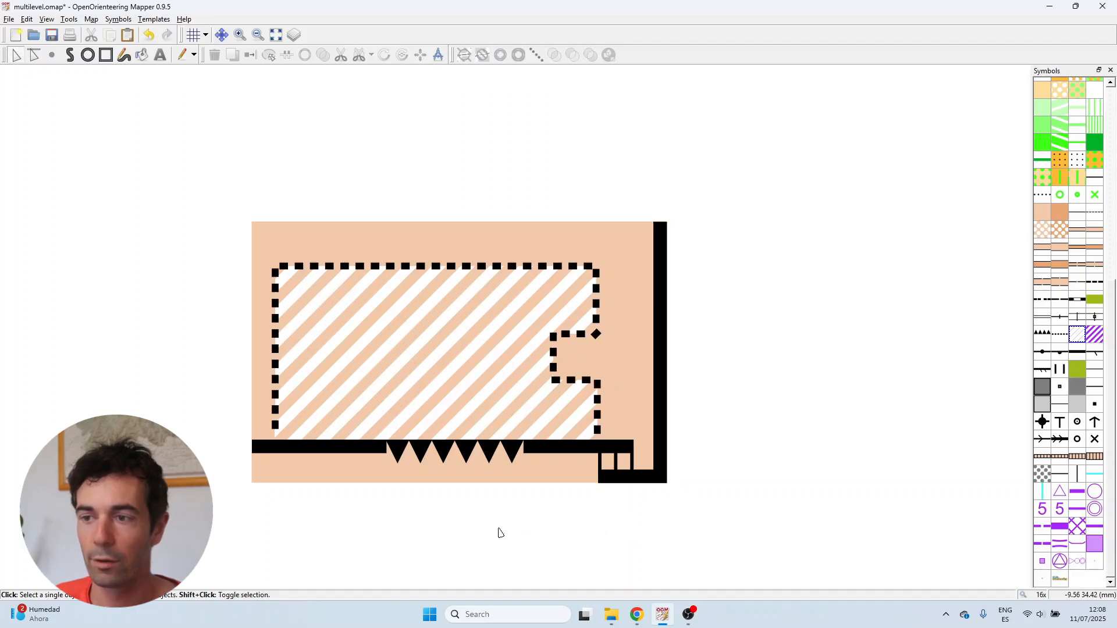
{"action": "left_click", "coordinate": [546, 468]}
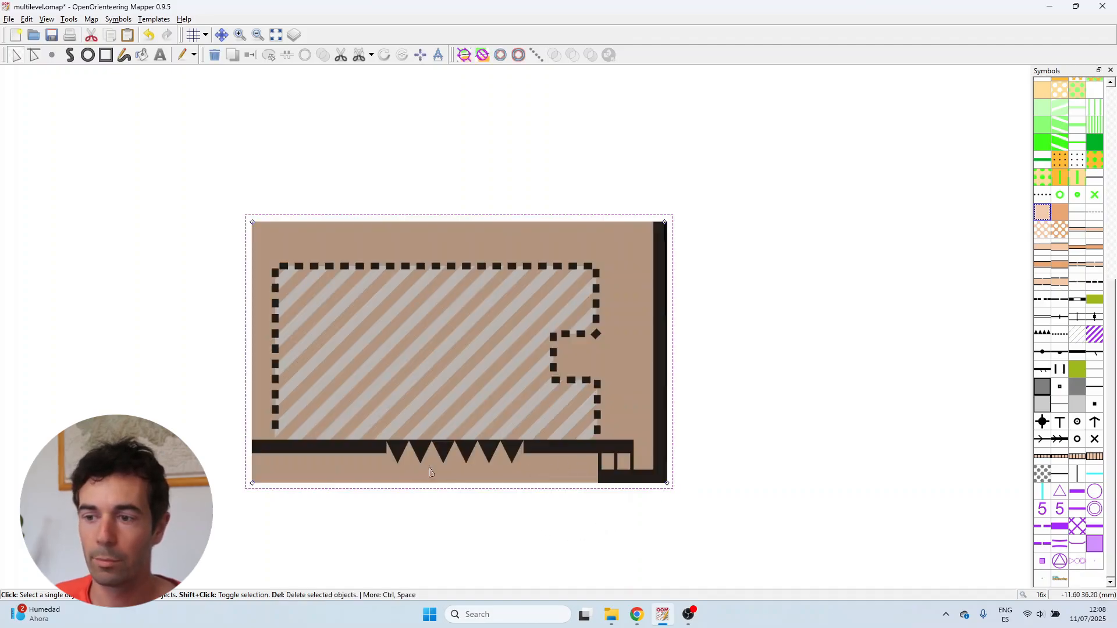
{"action": "left_click", "coordinate": [562, 493]}
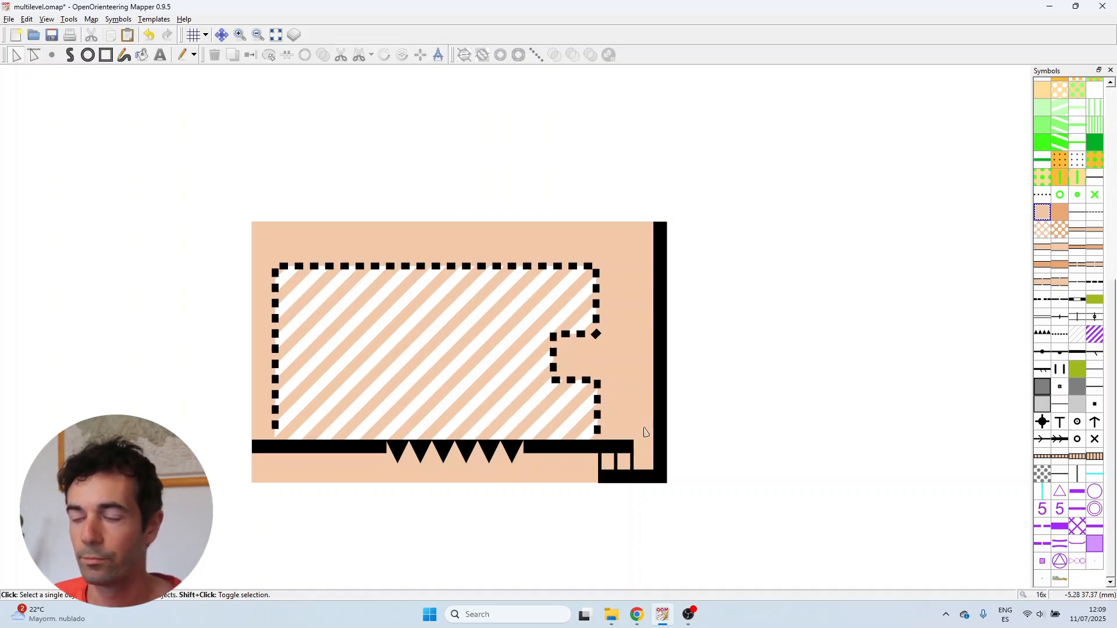
{"action": "scroll", "coordinate": [437, 418], "scroll_direction": "down", "scroll_amount": 1}
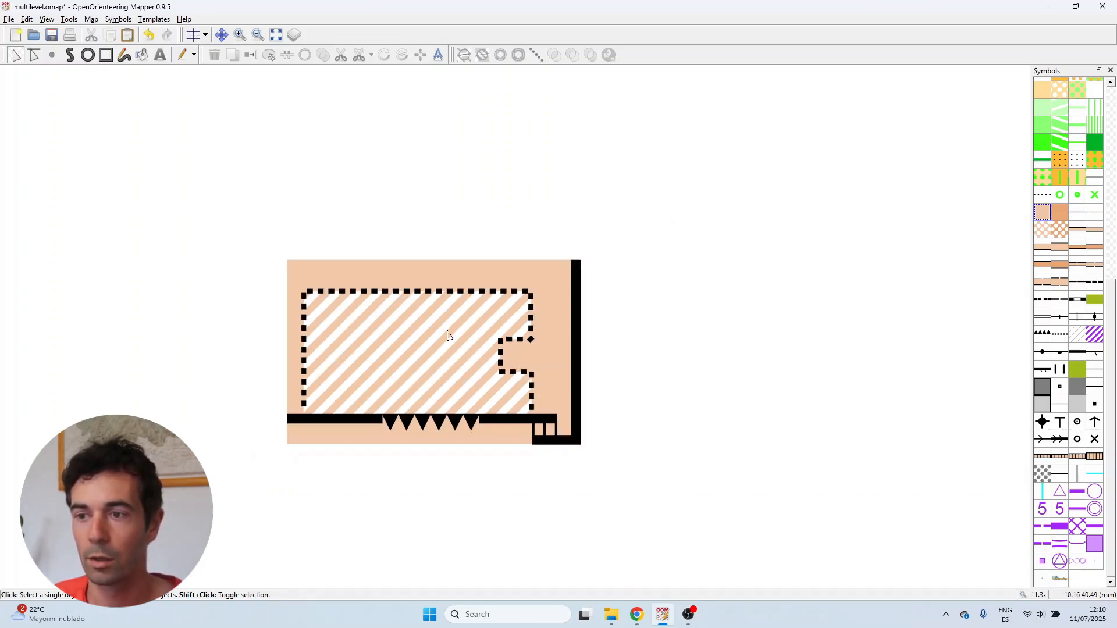
{"action": "scroll", "coordinate": [447, 337], "scroll_direction": "up", "scroll_amount": 1}
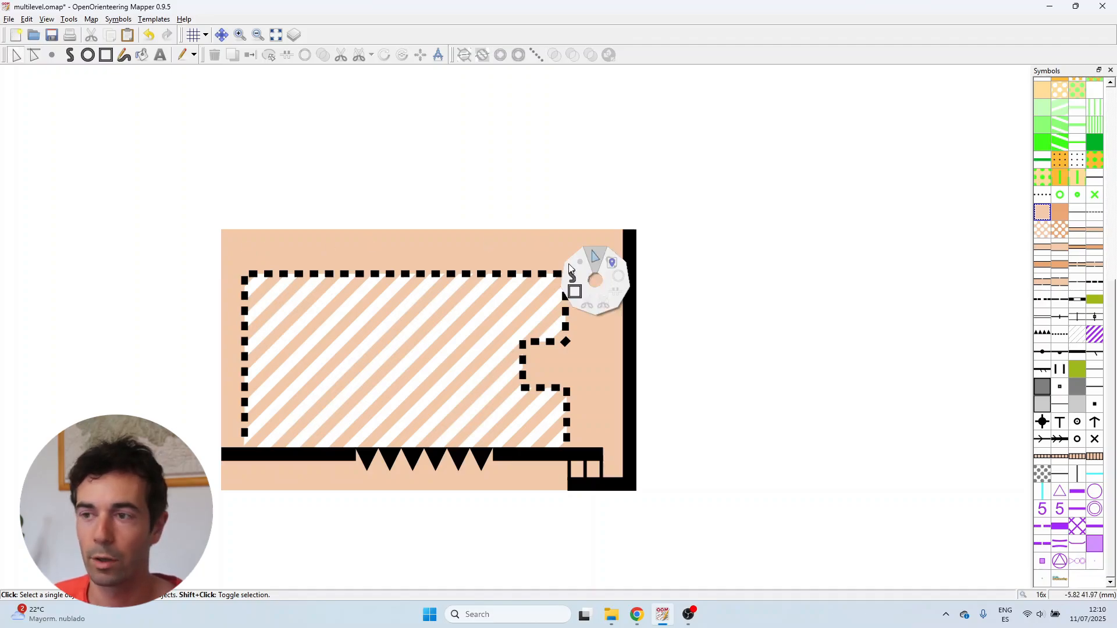
{"action": "left_click", "coordinate": [558, 238]}
{"action": "left_click", "coordinate": [595, 193]}
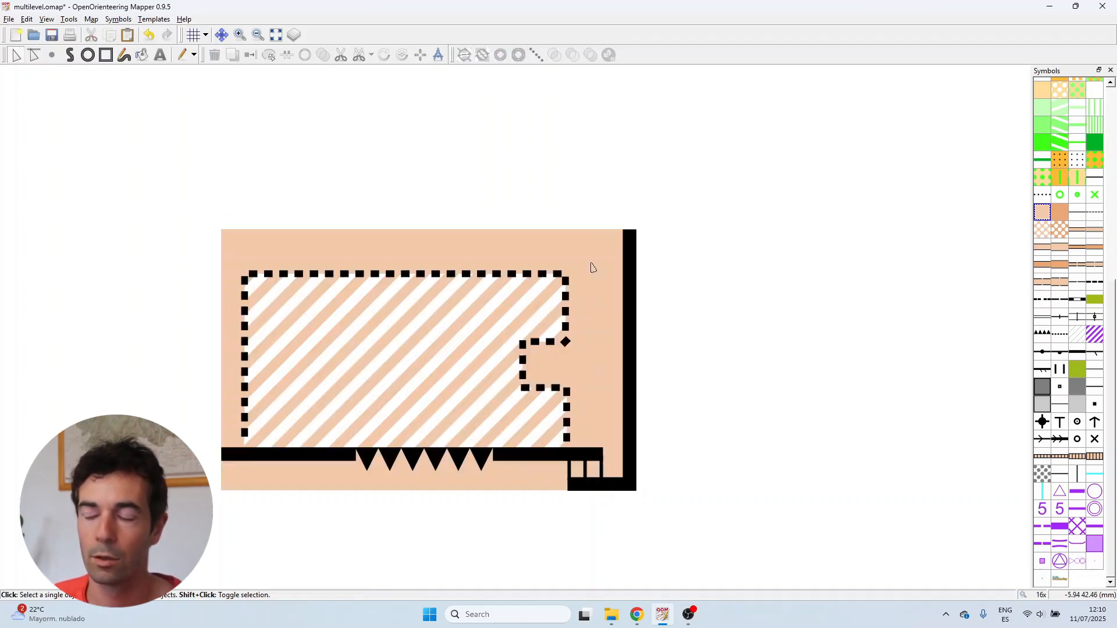